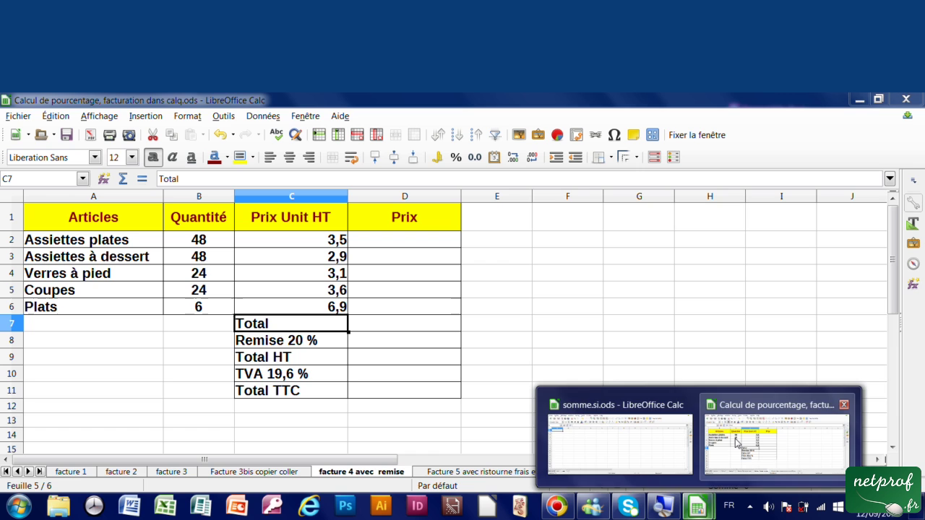
Switch to the 'Calcul de pourcentage, facturation' workbook window from the taskbar
{"action": "left_click", "coordinate": [736, 441]}
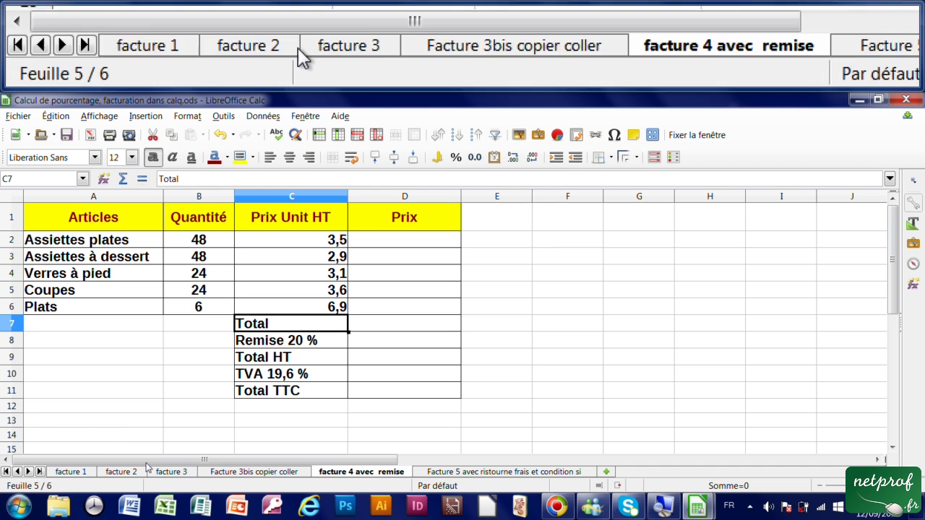
Go to the 'facture 1' sheet with the monthly pre-tax revenue table
{"action": "left_click", "coordinate": [73, 472]}
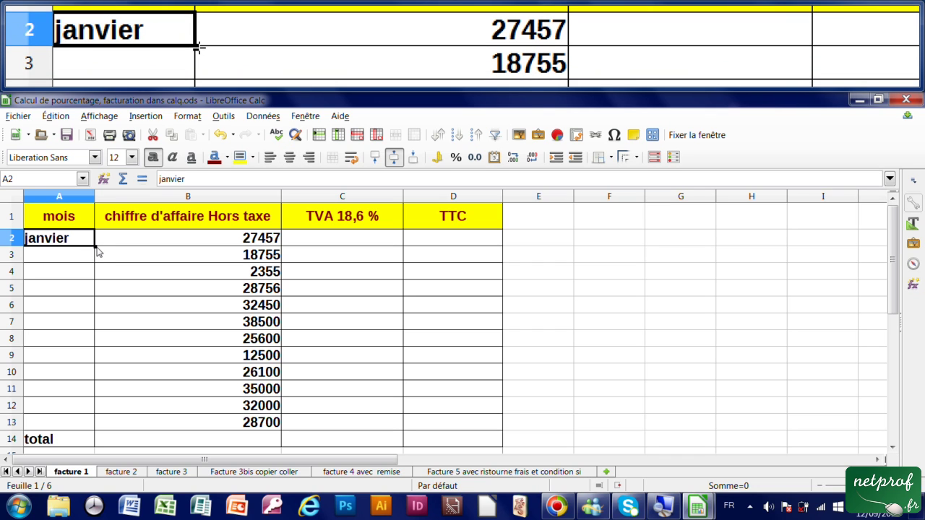
Fill février through décembre down A3:A13 and widen column A to fit the month names
{"action": "mouse_move", "coordinate": [98, 252]}
{"action": "left_mouse_down"}
{"action": "mouse_move", "coordinate": [109, 412]}
{"action": "mouse_move", "coordinate": [98, 430]}
{"action": "left_mouse_up"}
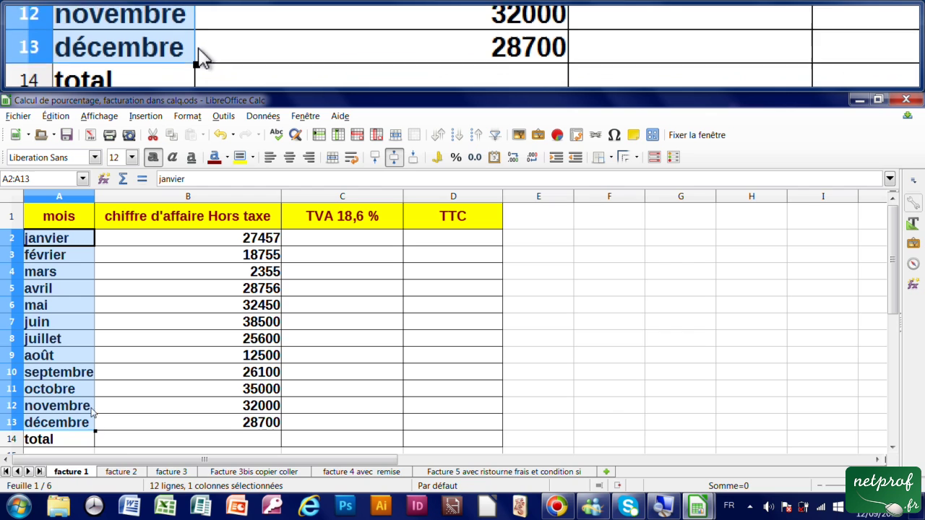
{"action": "left_click", "coordinate": [92, 201]}
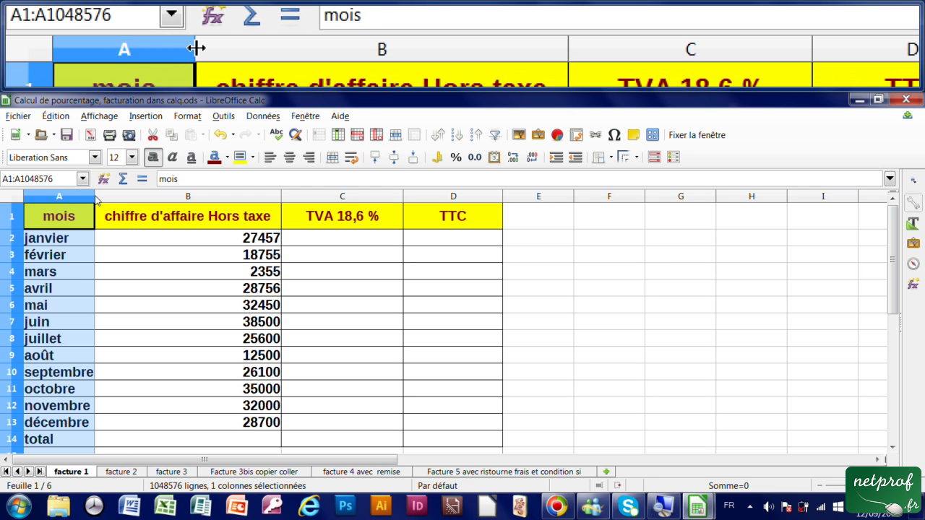
{"action": "left_click_drag", "start_coordinate": [94, 196], "coordinate": [112, 197]}
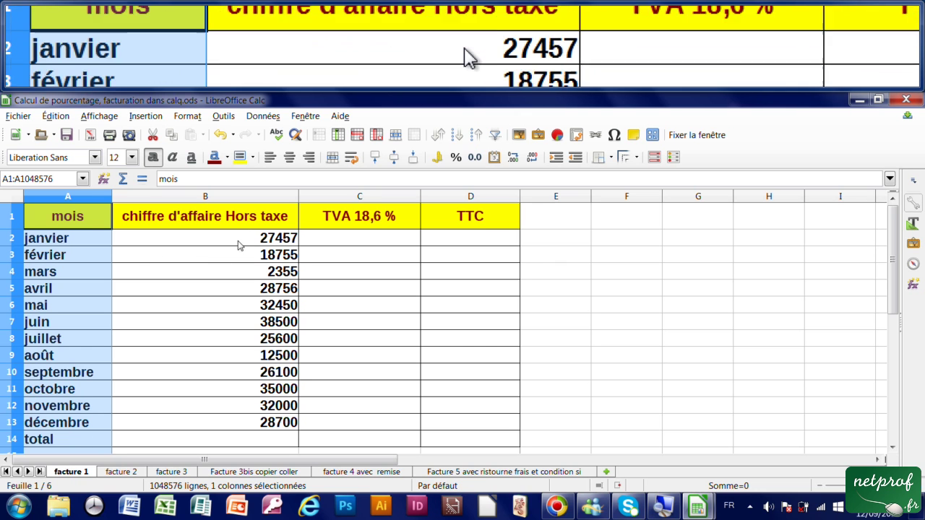
Format revenue figures B2:B13 as numbers with two decimals and thousands separators
{"action": "left_click_drag", "start_coordinate": [238, 246], "coordinate": [226, 426]}
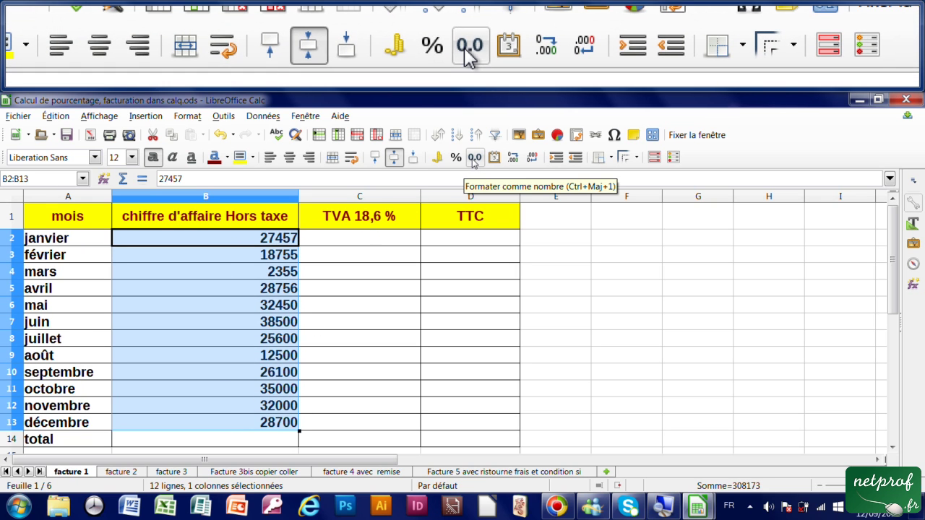
{"action": "left_click", "coordinate": [473, 157]}
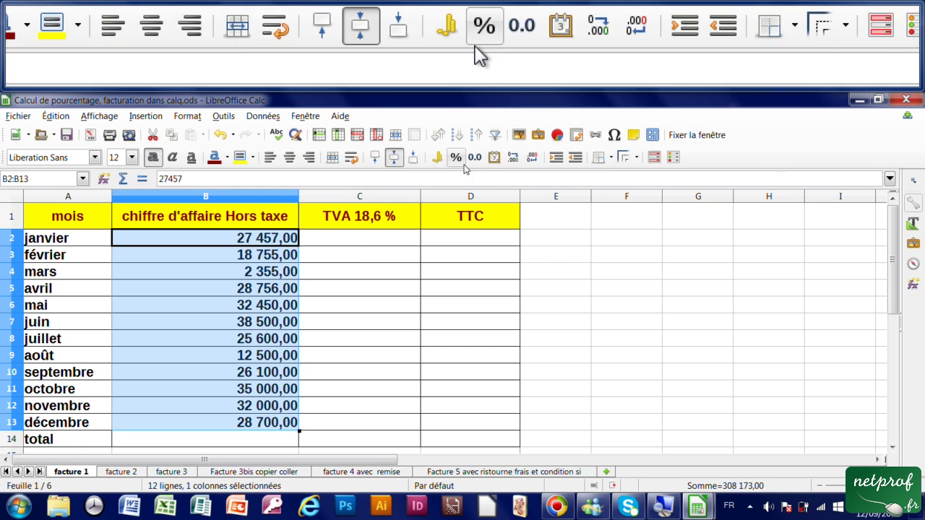
{"action": "left_click", "coordinate": [365, 238]}
{"action": "type", "text": "="}
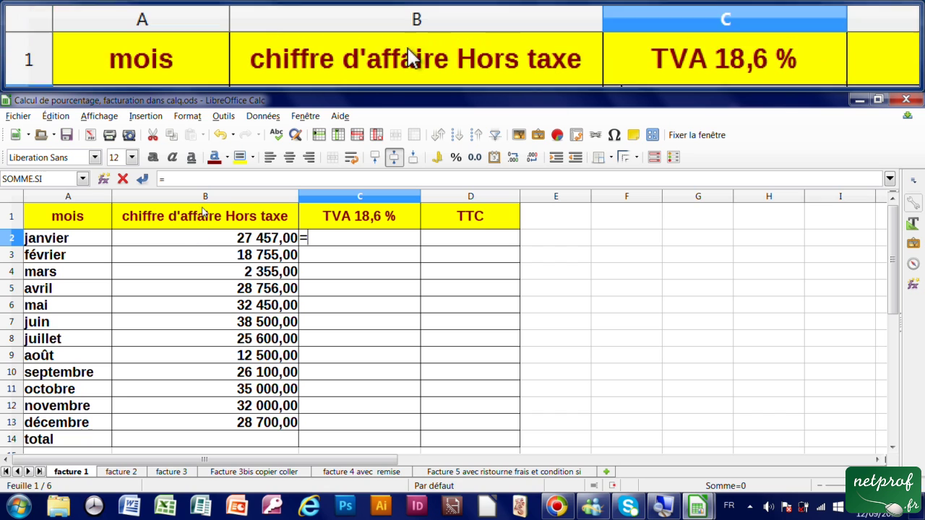
Enter =B2*18,6% in C2 for January's TVA of 5107,002
{"action": "left_click", "coordinate": [205, 239]}
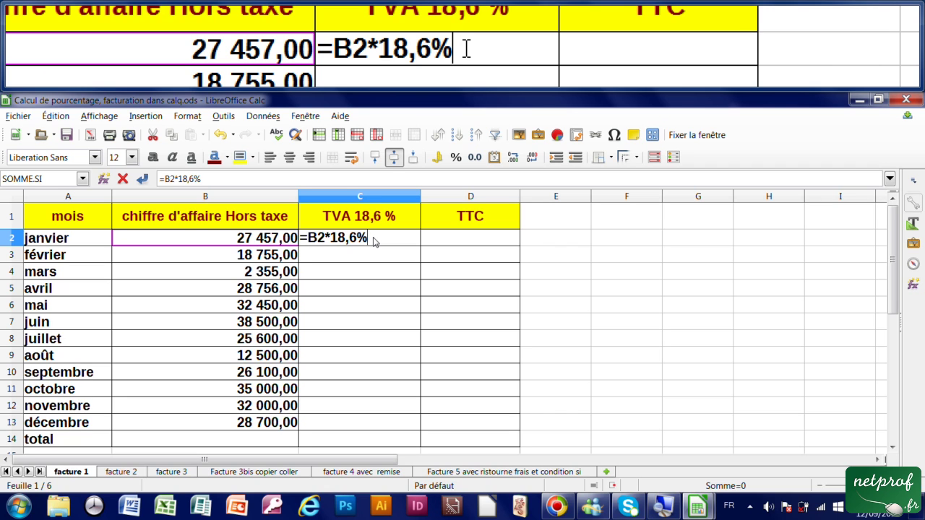
{"action": "key", "text": "Return"}
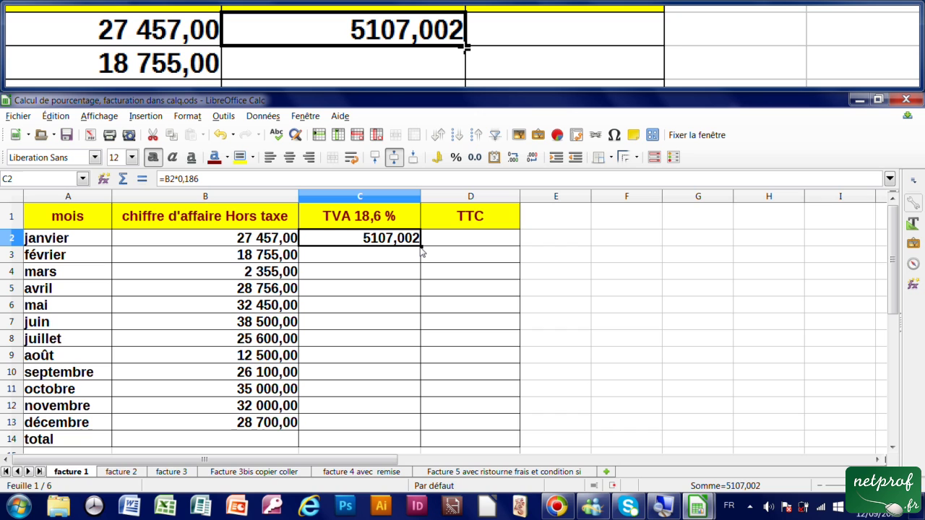
Copy the TVA formula down to C13, verify it in C4 and C9, and select C2:C14
{"action": "mouse_move", "coordinate": [422, 250]}
{"action": "left_mouse_down"}
{"action": "mouse_move", "coordinate": [415, 399]}
{"action": "mouse_move", "coordinate": [423, 432]}
{"action": "left_mouse_up"}
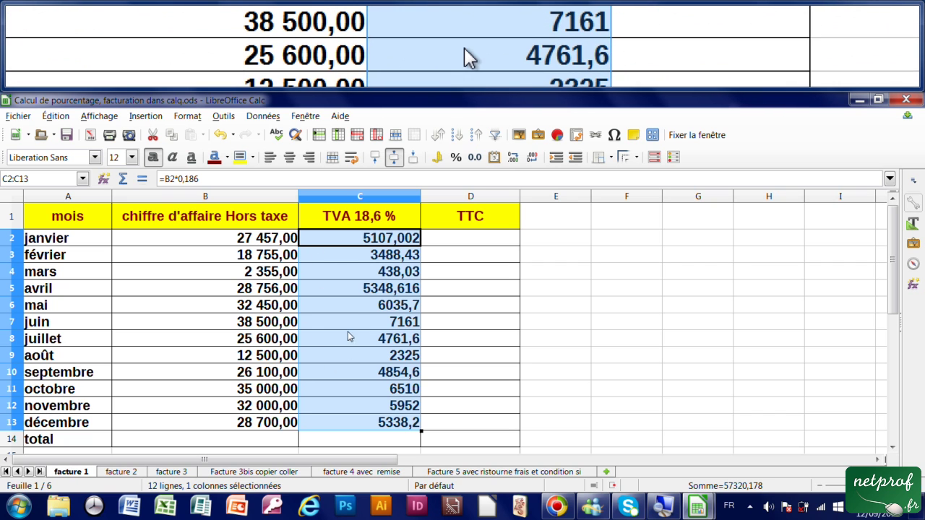
{"action": "left_click", "coordinate": [336, 278]}
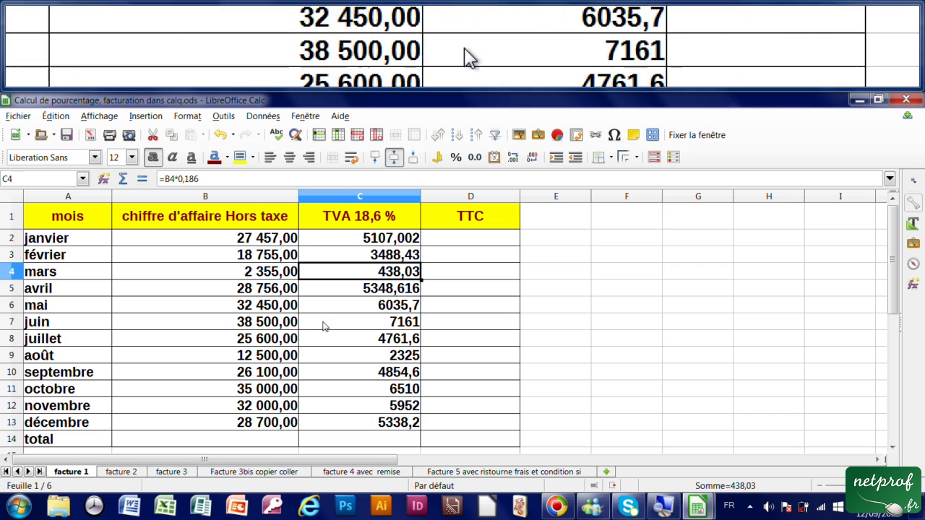
{"action": "left_click", "coordinate": [348, 355]}
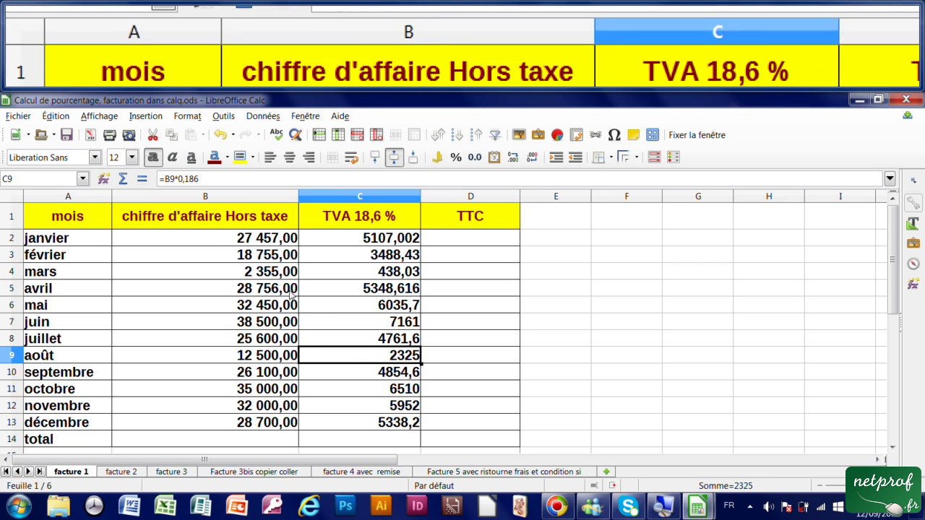
{"action": "left_click", "coordinate": [359, 240]}
{"action": "left_click_drag", "start_coordinate": [359, 240], "coordinate": [382, 441]}
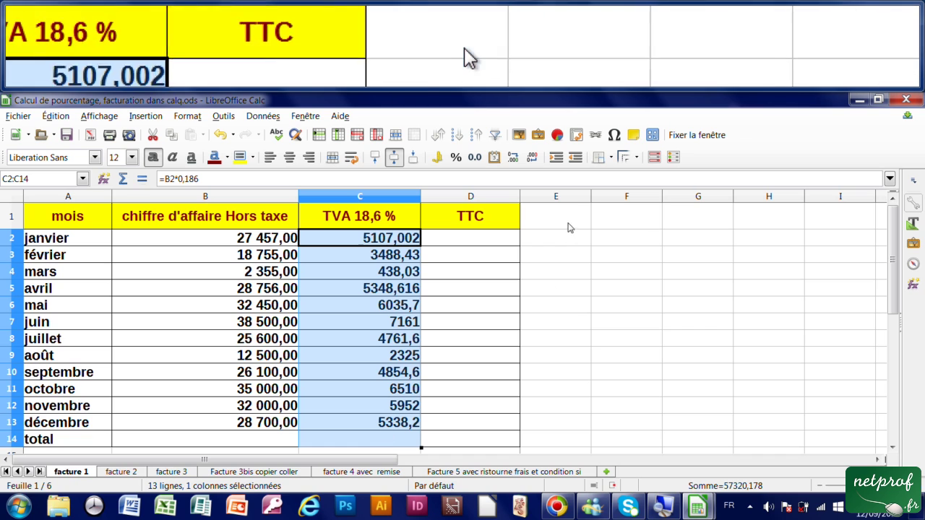
Format TVA amounts C2:C14 as two-decimal numbers and start D2's TTC formula with =B2
{"action": "left_click", "coordinate": [475, 158]}
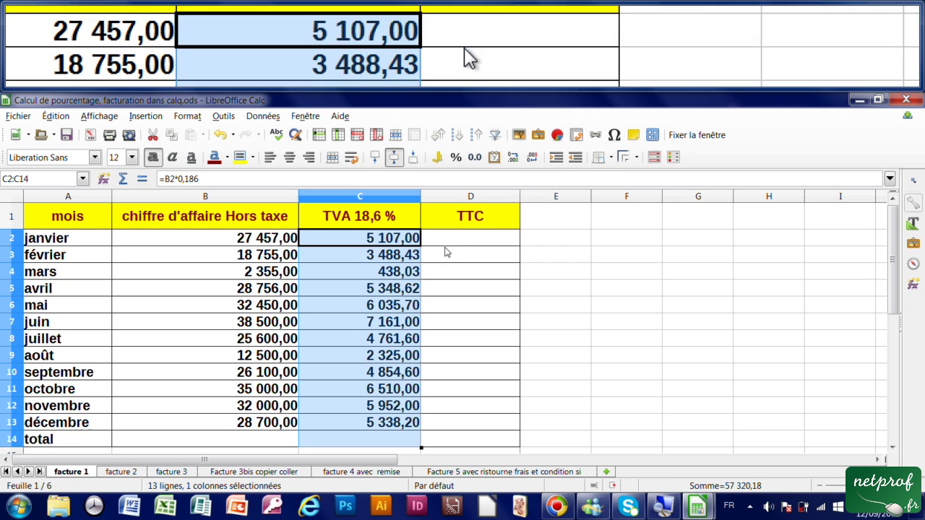
{"action": "left_click", "coordinate": [469, 243]}
{"action": "type", "text": "=B2+"}
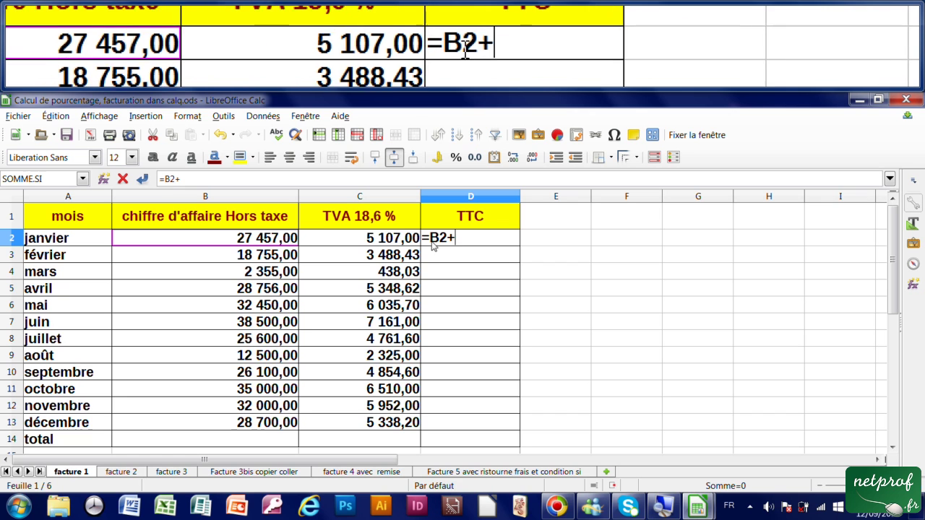
Complete D2 as =B2+C2, giving January's TTC of 32564,002, and recheck it
{"action": "left_click", "coordinate": [381, 238]}
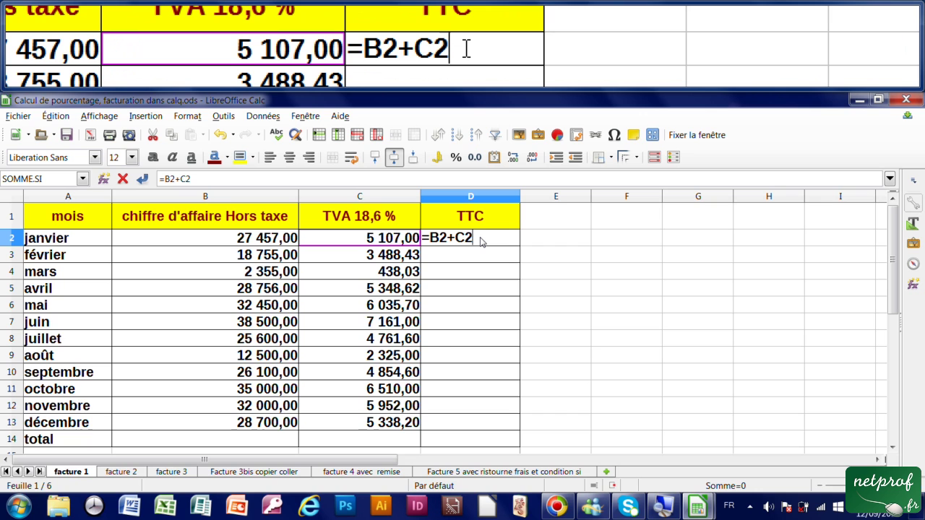
{"action": "key", "text": "Return"}
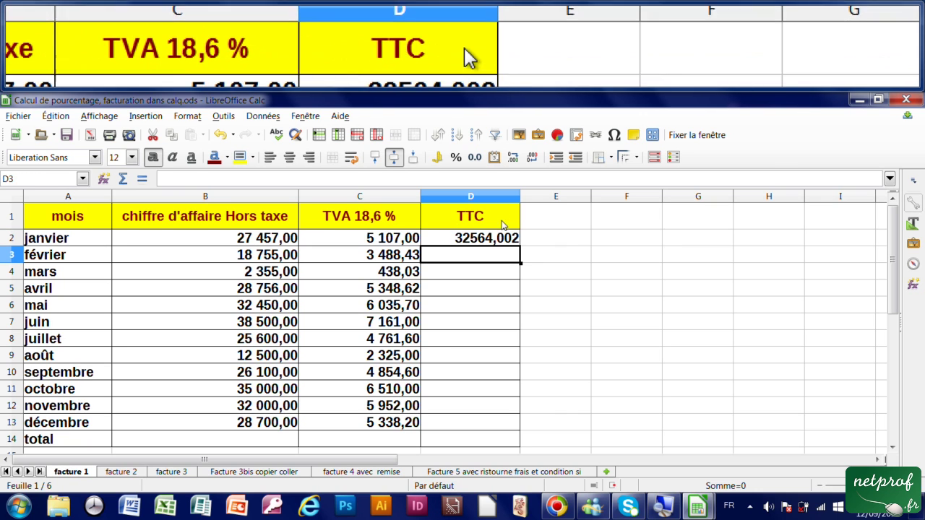
{"action": "left_click", "coordinate": [496, 240]}
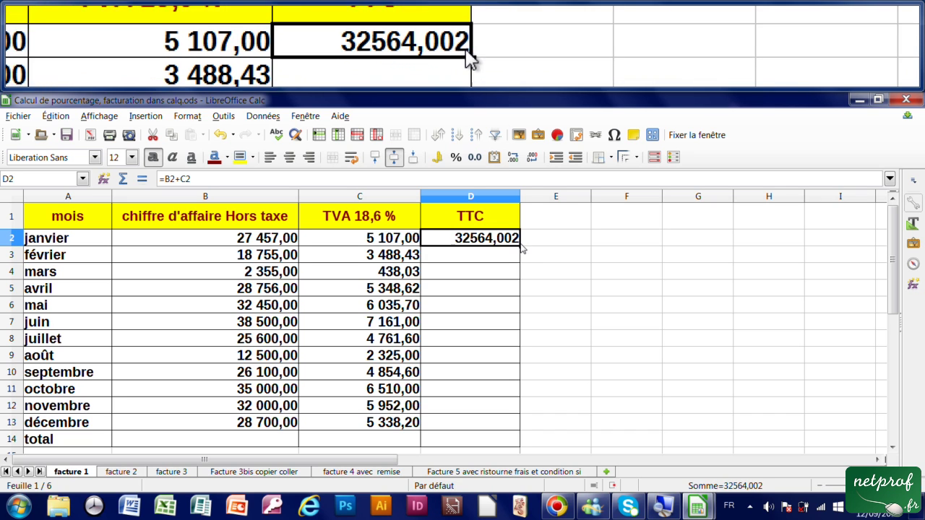
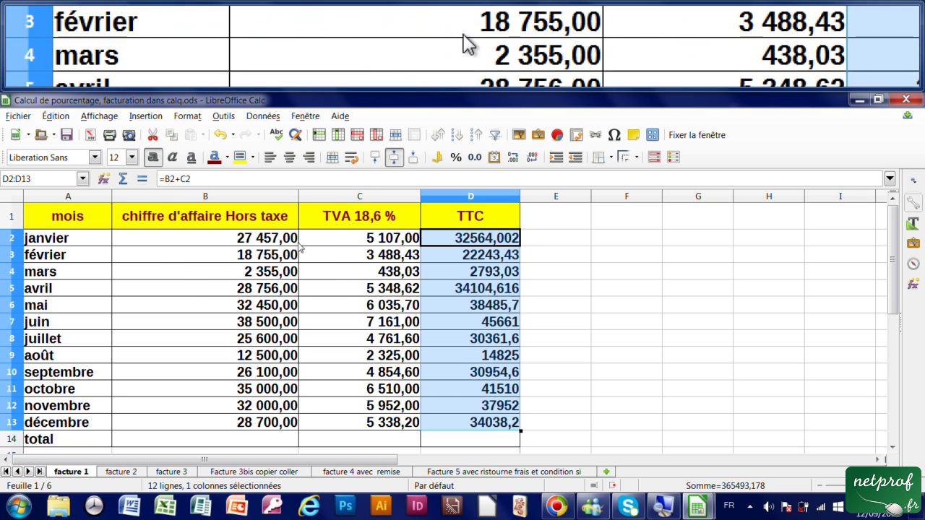
Show TTC values D2:D13 with two decimals and total B2:B13 in B14, giving 308173
{"action": "left_click", "coordinate": [475, 157]}
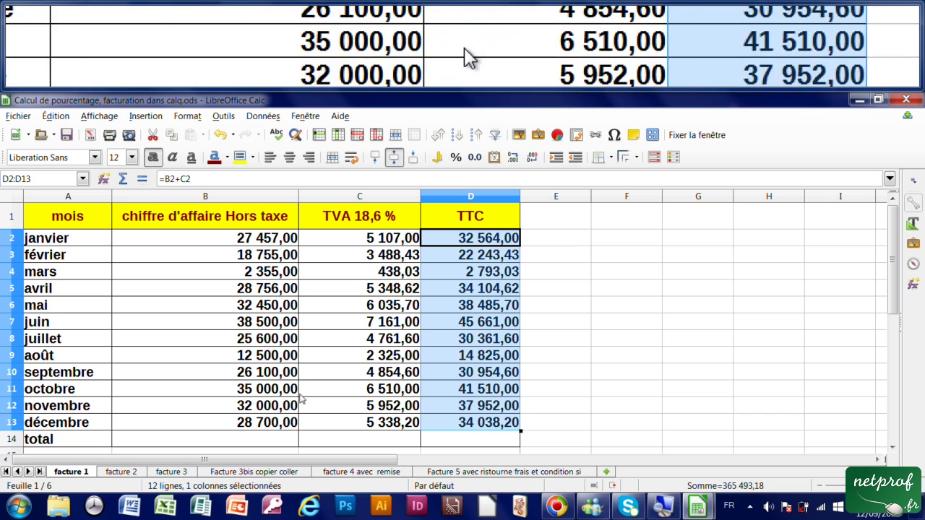
{"action": "left_click", "coordinate": [199, 440]}
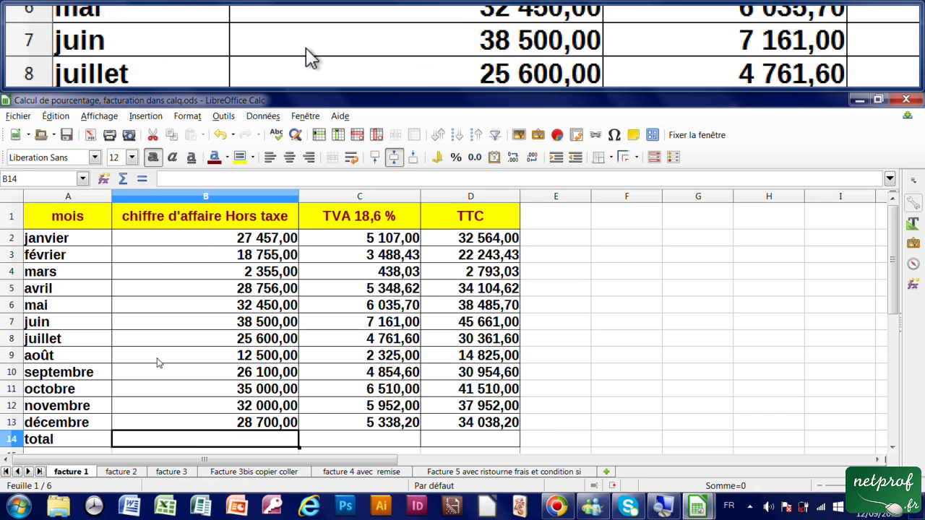
{"action": "left_click", "coordinate": [123, 179]}
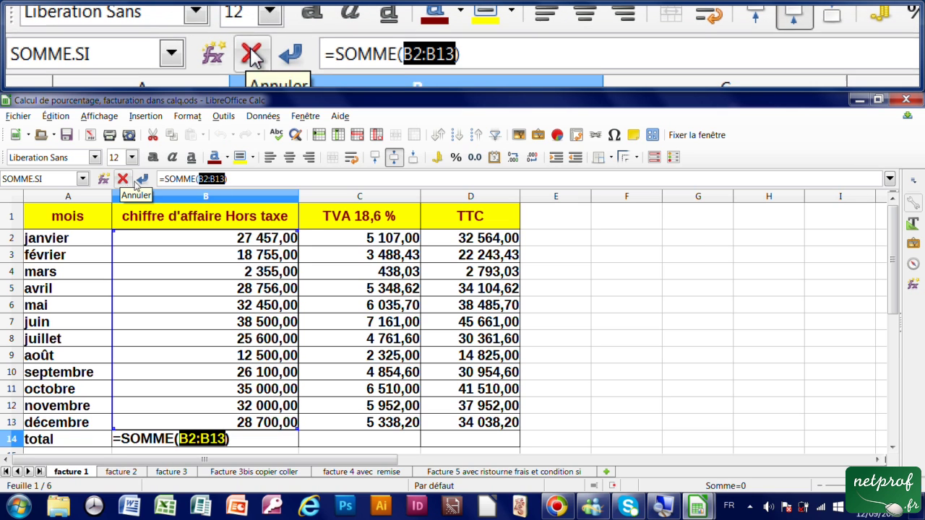
{"action": "left_click", "coordinate": [244, 441]}
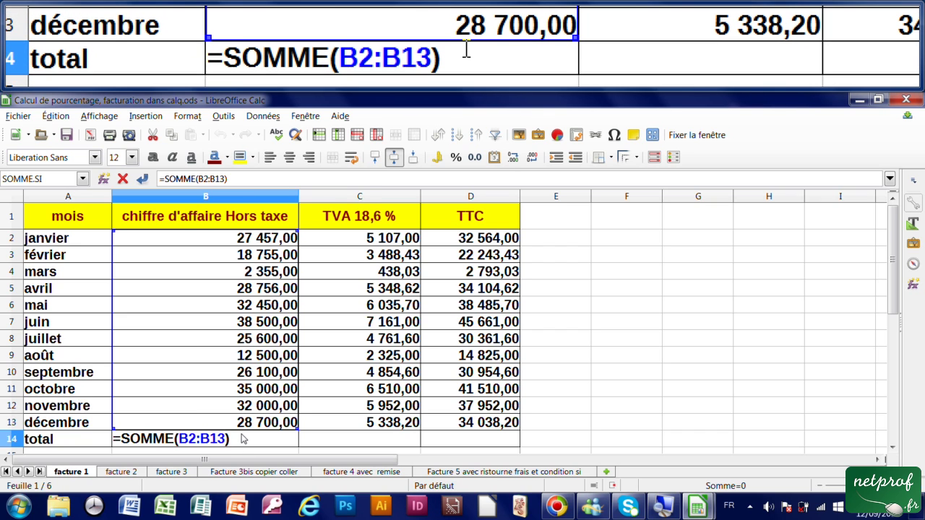
{"action": "key", "text": "Return"}
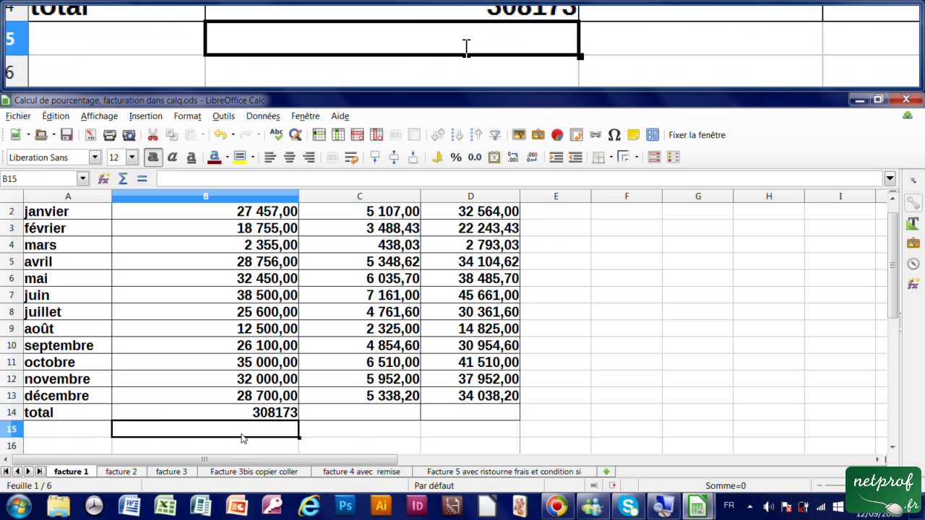
{"action": "left_click", "coordinate": [255, 414]}
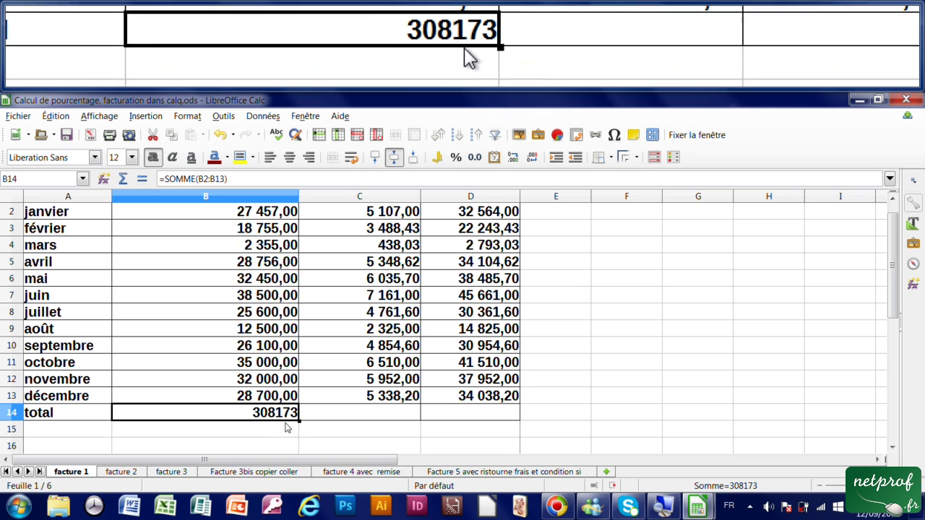
Copy the B14 sum formula across to C14 and D14
{"action": "left_click_drag", "start_coordinate": [325, 419], "coordinate": [384, 421]}
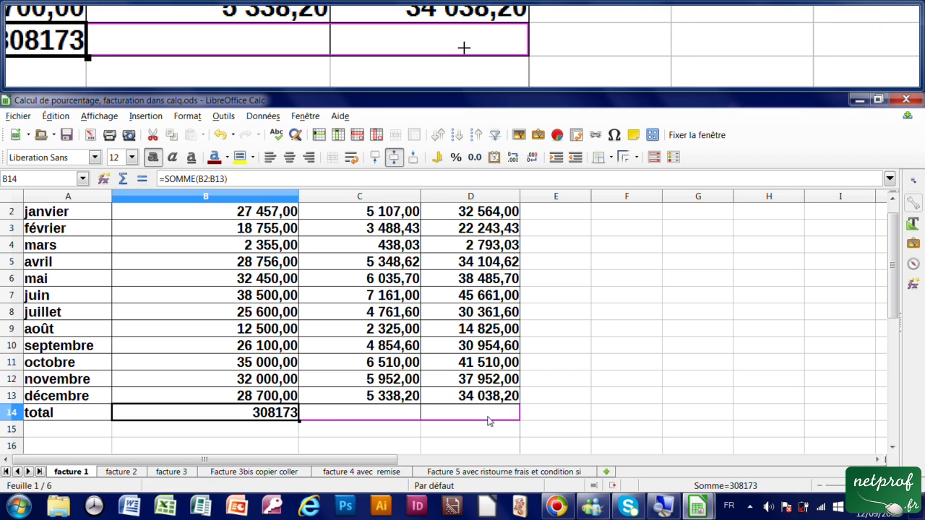
{"action": "left_click_drag", "start_coordinate": [489, 421], "coordinate": [451, 420]}
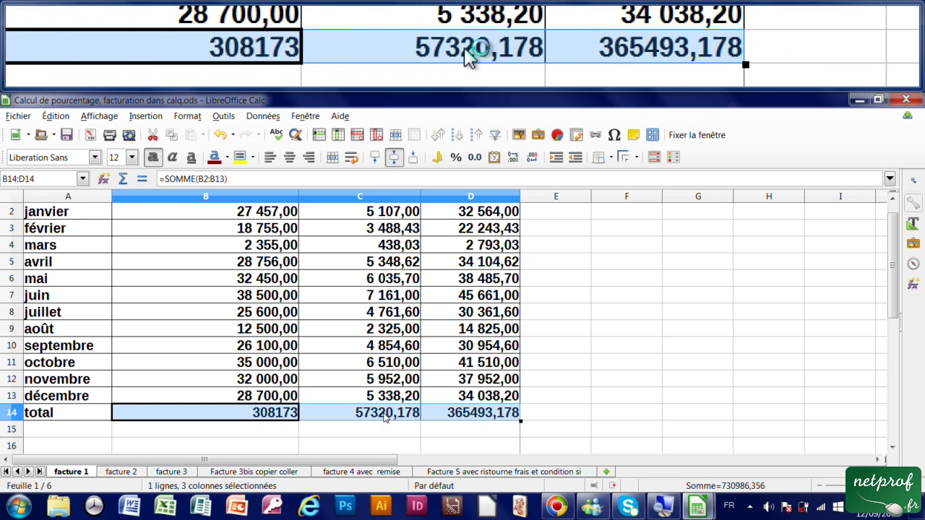
{"action": "scroll", "coordinate": [352, 395], "scroll_direction": "up", "scroll_amount": 1}
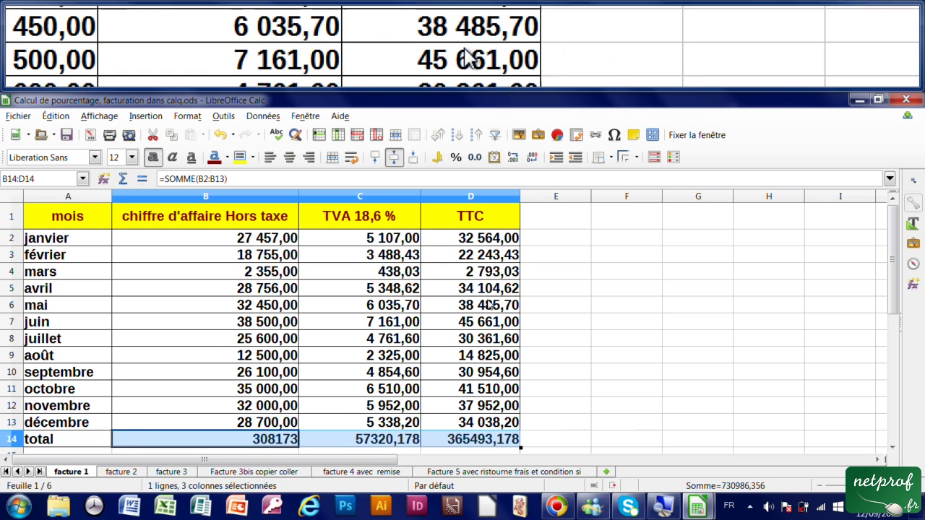
Give the totals row two-decimal number format and a yellow background, then save
{"action": "left_click", "coordinate": [475, 157]}
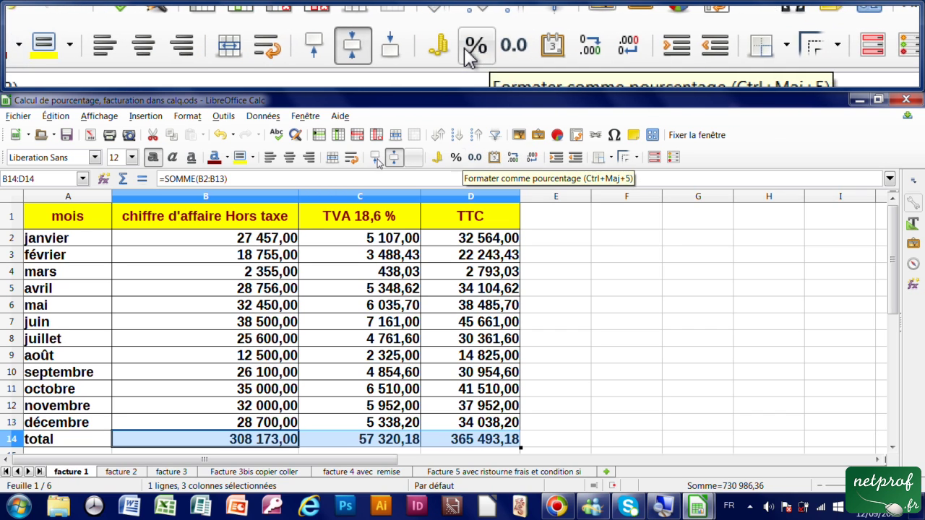
{"action": "left_click", "coordinate": [240, 157]}
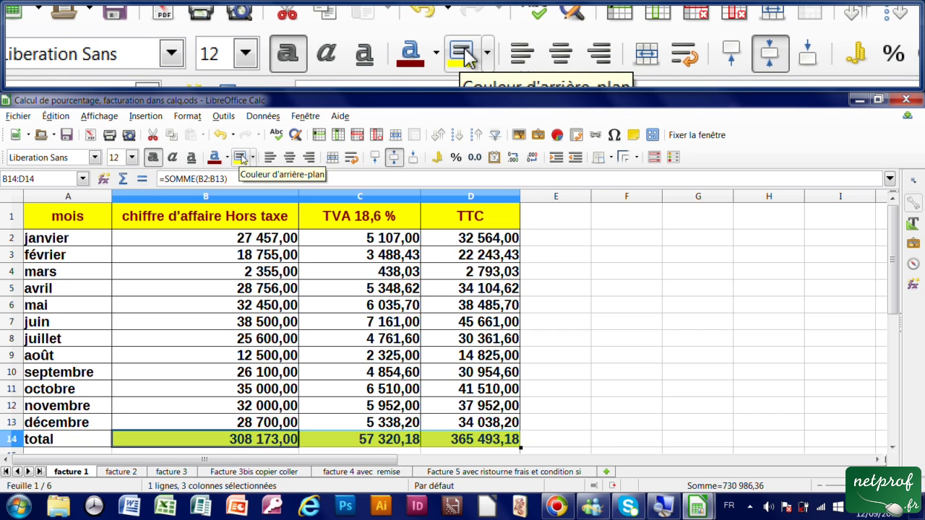
{"action": "left_click", "coordinate": [599, 341]}
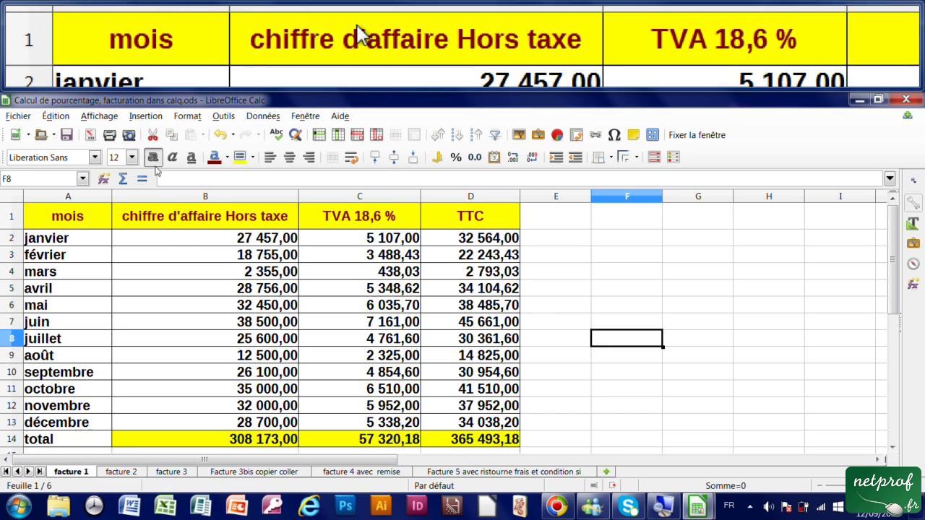
{"action": "left_click", "coordinate": [66, 135]}
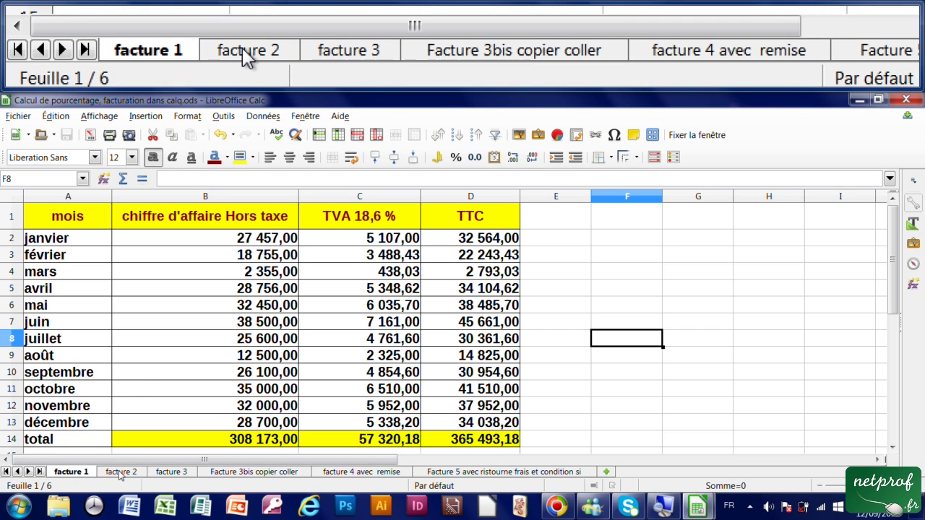
On the facture 2 sheet, fill V121–V123 below V120 in the REF column
{"action": "left_click", "coordinate": [121, 472]}
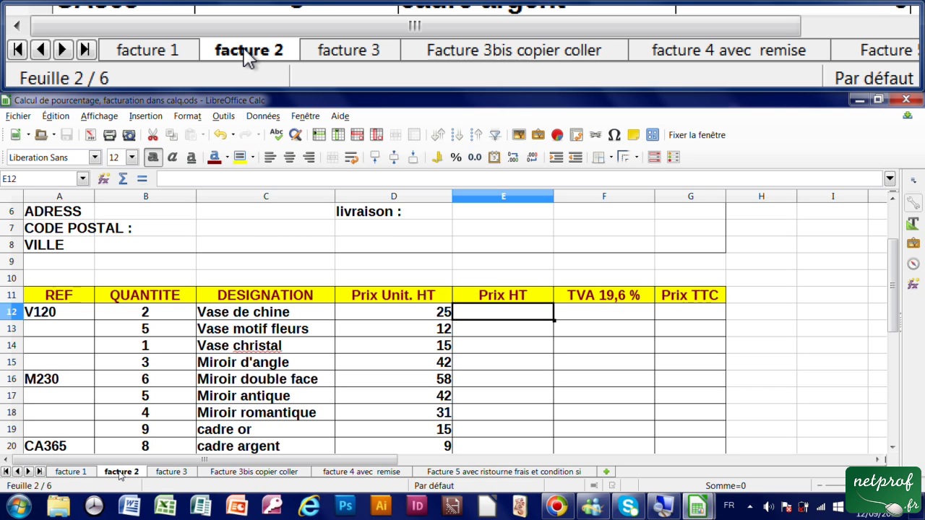
{"action": "left_click", "coordinate": [56, 312]}
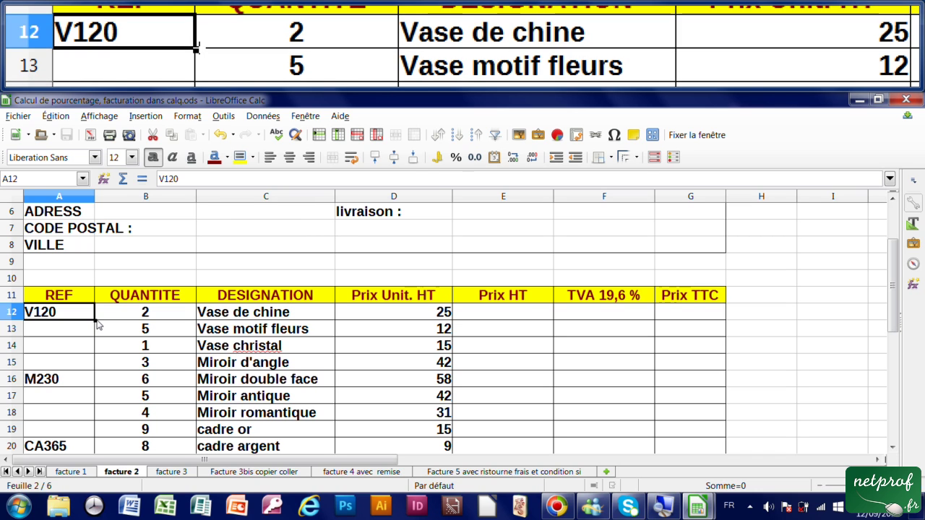
{"action": "left_click_drag", "start_coordinate": [95, 321], "coordinate": [91, 368]}
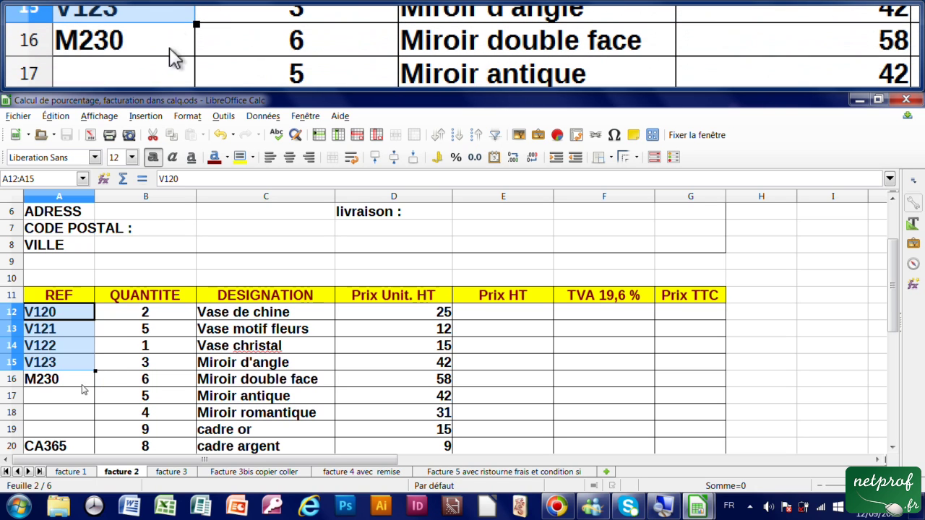
Continue M230 as M231, M232 and M233 down to row 19
{"action": "left_click", "coordinate": [69, 384]}
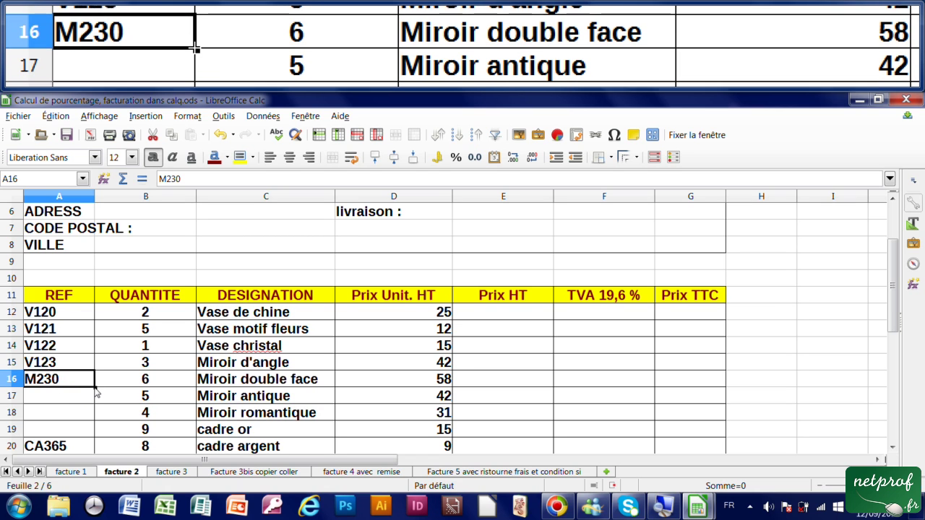
{"action": "left_click_drag", "start_coordinate": [96, 391], "coordinate": [96, 432]}
{"action": "scroll", "coordinate": [95, 433], "scroll_direction": "down", "scroll_amount": 1}
{"action": "scroll", "coordinate": [96, 432], "scroll_direction": "up", "scroll_amount": 1}
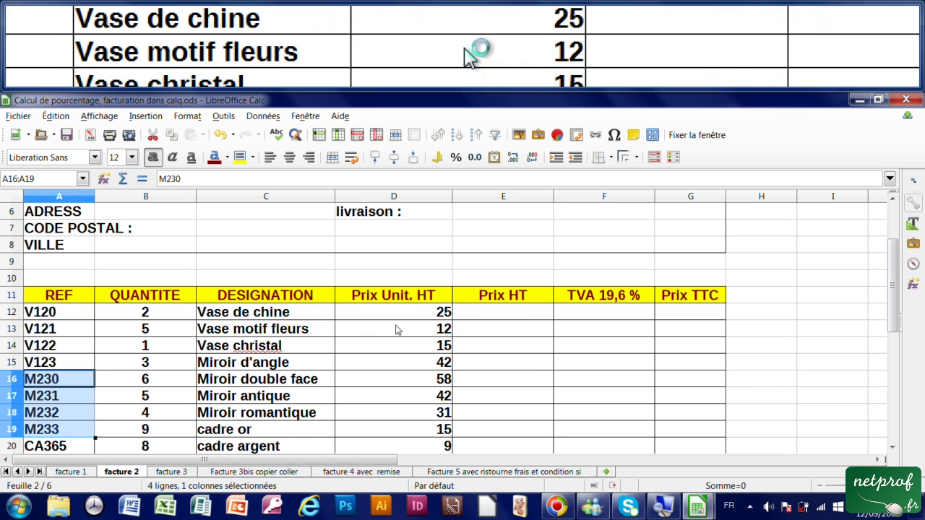
{"action": "left_click", "coordinate": [487, 317]}
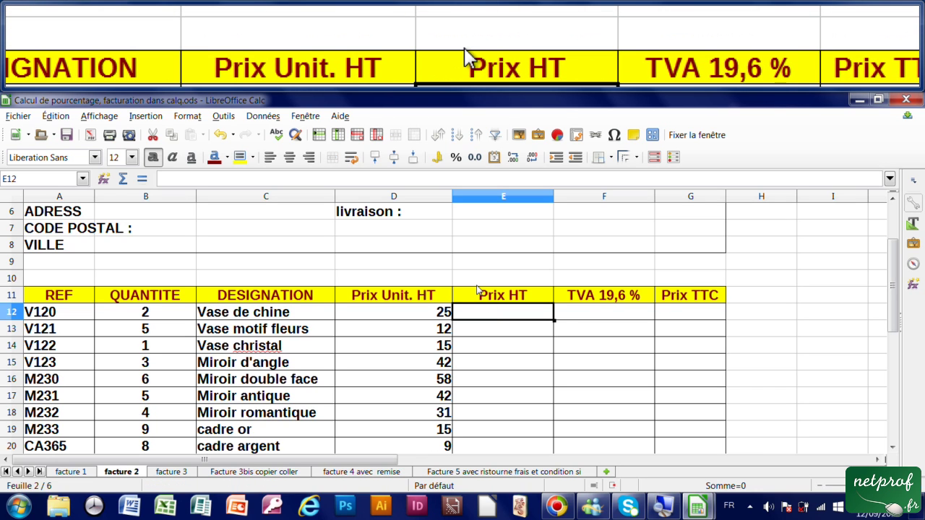
Enter =B12*D12 in E12 so the Vase de chine Prix HT shows 50
{"action": "type", "text": "="}
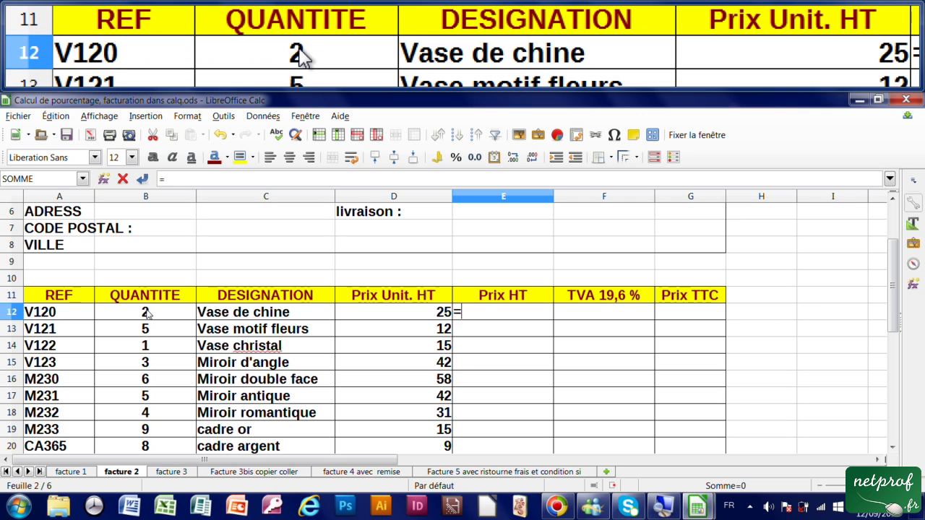
{"action": "left_click", "coordinate": [145, 312]}
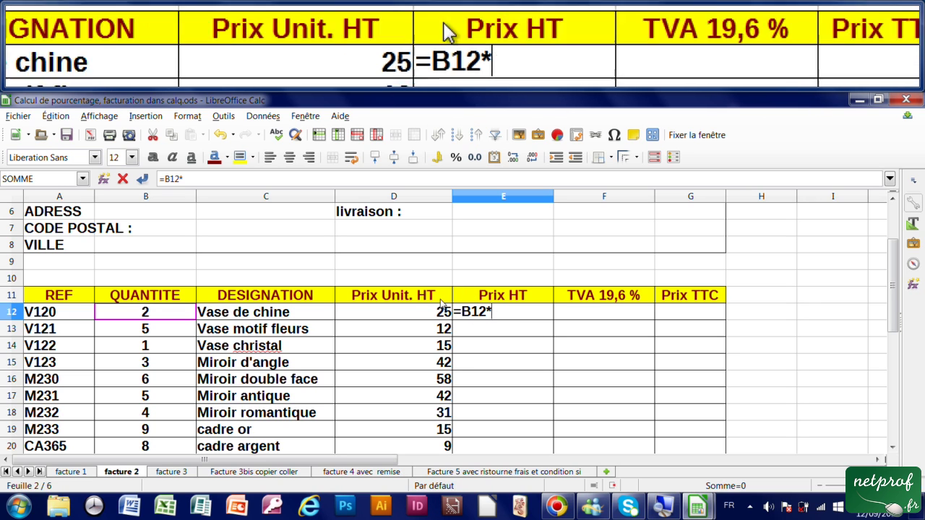
{"action": "left_click", "coordinate": [395, 313]}
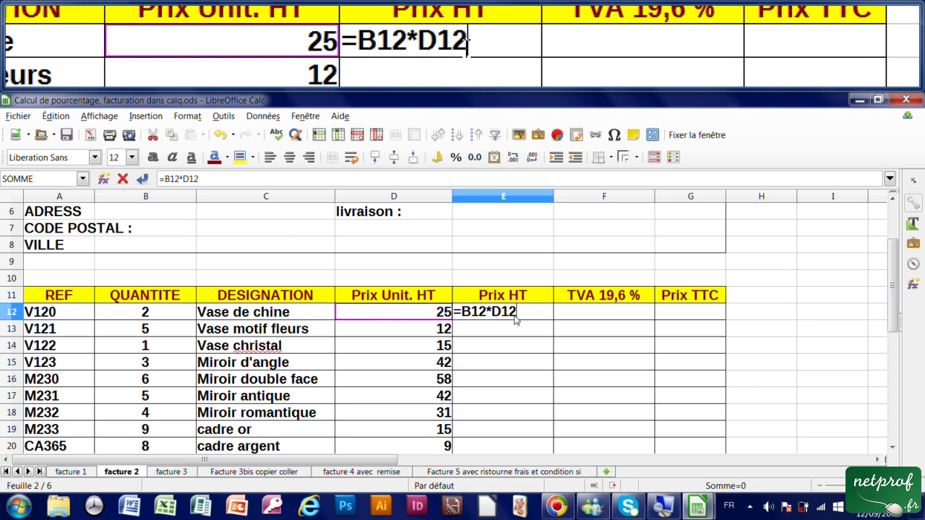
{"action": "key", "text": "Return"}
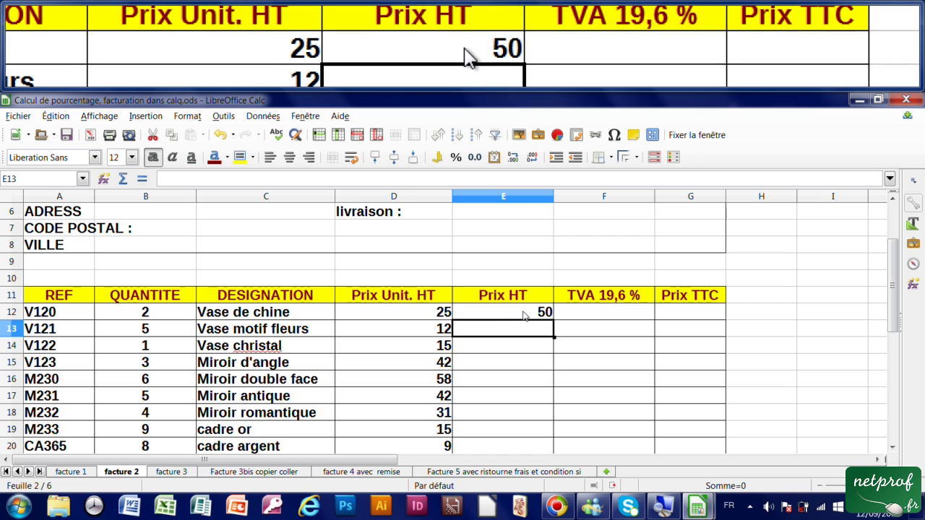
{"action": "left_click", "coordinate": [523, 314]}
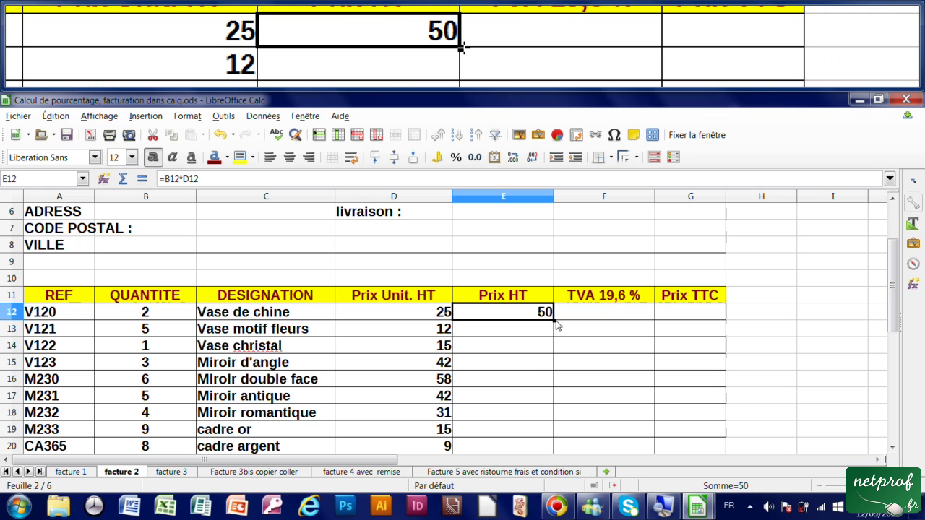
Copy the Prix HT formula down to E20 and show columns D and E with two decimals
{"action": "mouse_move", "coordinate": [555, 323]}
{"action": "left_mouse_down"}
{"action": "mouse_move", "coordinate": [555, 456]}
{"action": "mouse_move", "coordinate": [551, 390]}
{"action": "left_mouse_up"}
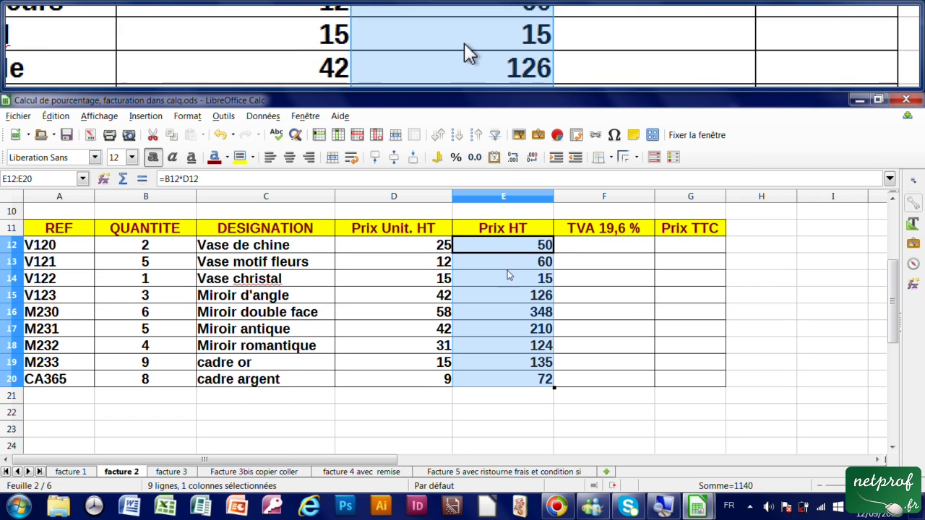
{"action": "left_click", "coordinate": [475, 157]}
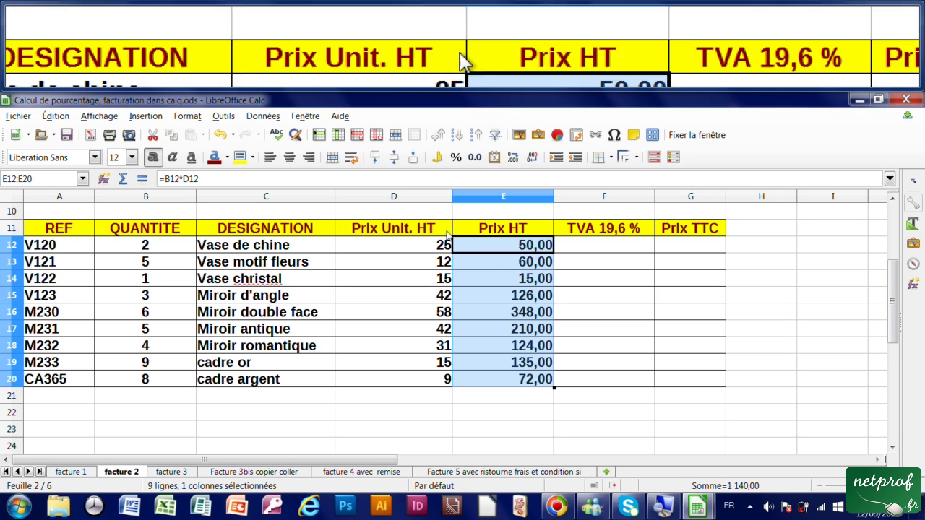
{"action": "left_click_drag", "start_coordinate": [438, 246], "coordinate": [442, 380]}
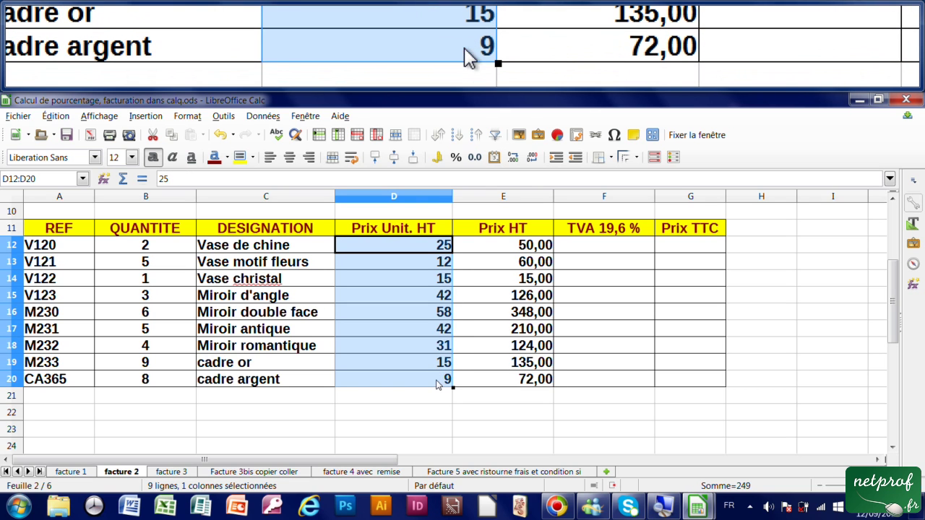
{"action": "left_click", "coordinate": [475, 157]}
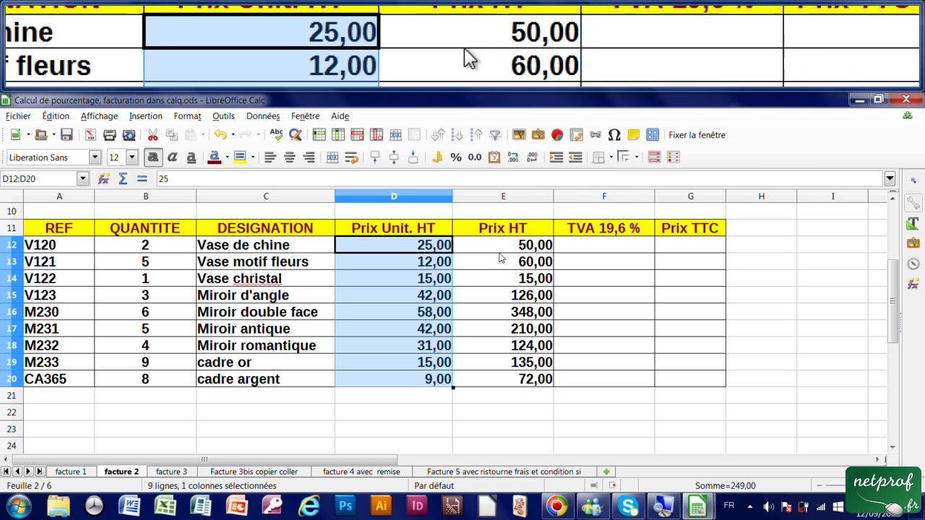
{"action": "left_click", "coordinate": [505, 284]}
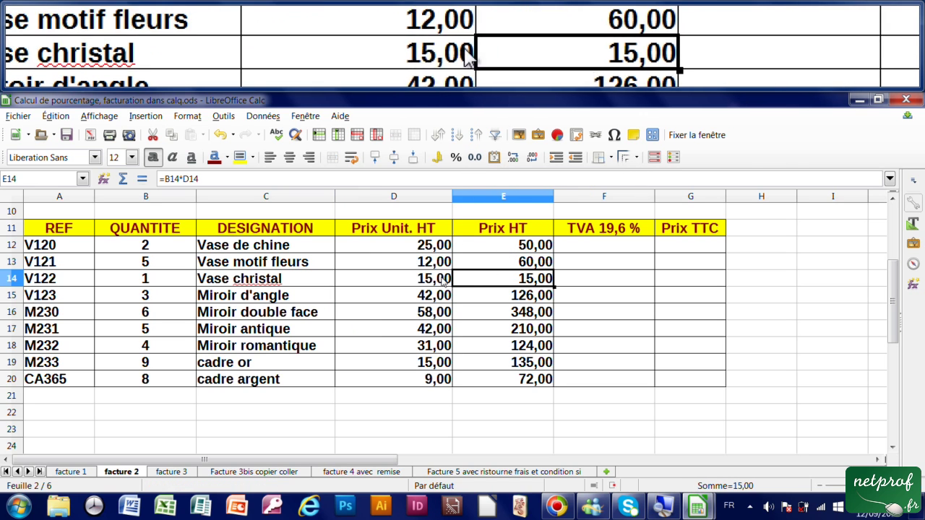
{"action": "left_click", "coordinate": [496, 310]}
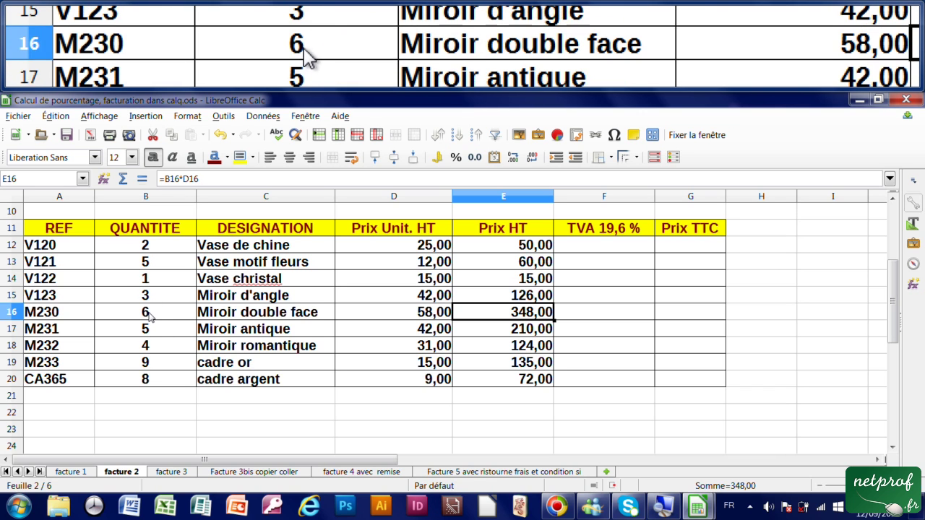
Change the M230 quantity in B16 to 3, making its Prix HT 174,00
{"action": "left_click", "coordinate": [148, 313]}
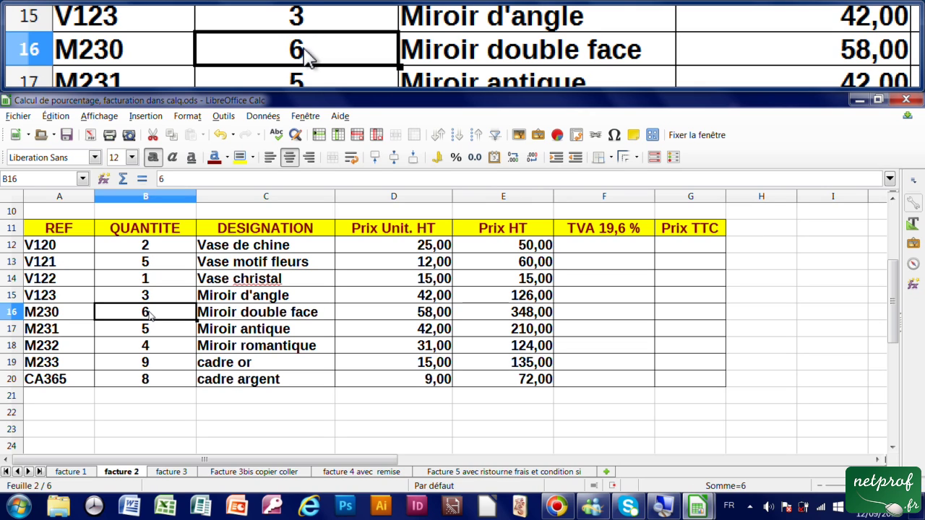
{"action": "type", "text": "3"}
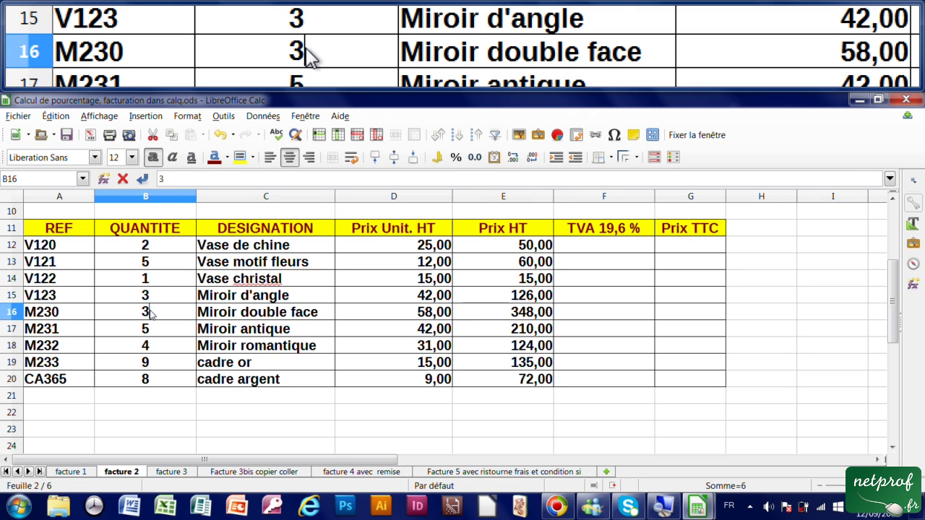
{"action": "key", "text": "Return"}
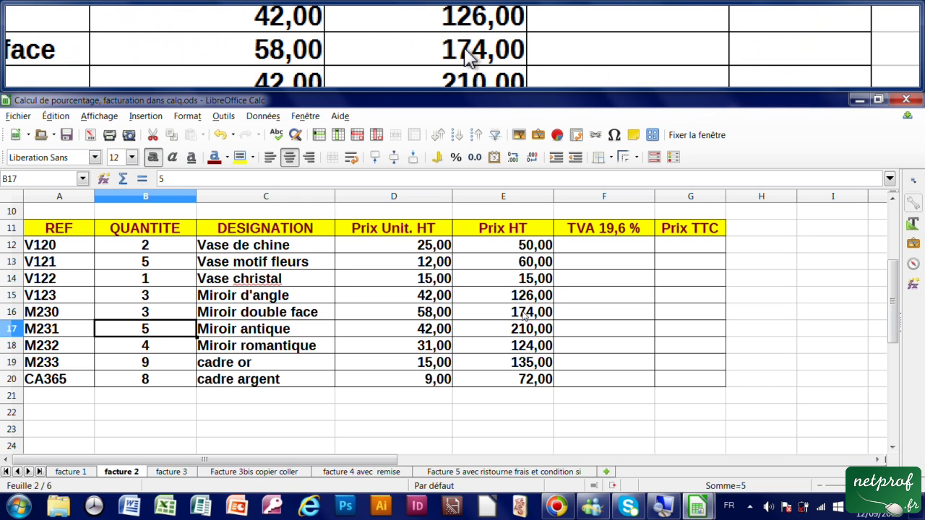
Start the TVA 19,6 % formula in F12 as =E12
{"action": "left_click", "coordinate": [615, 246]}
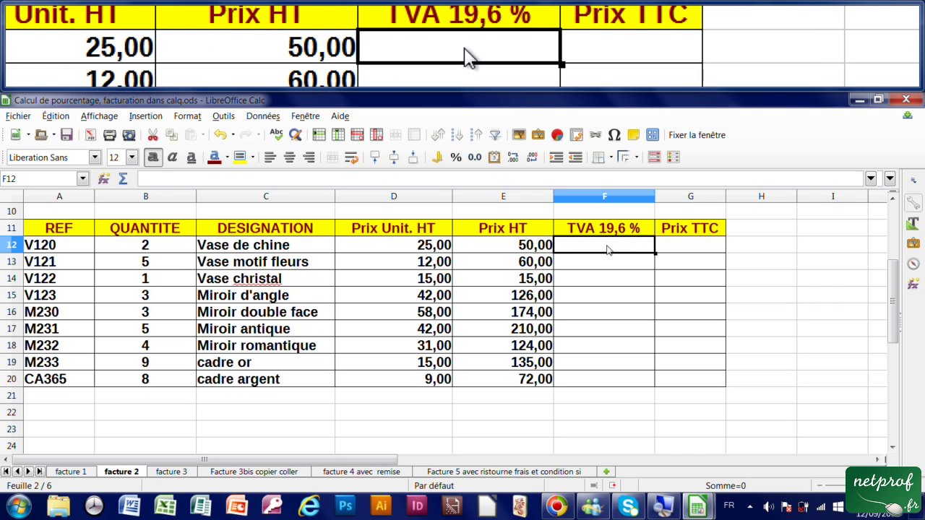
{"action": "type", "text": "="}
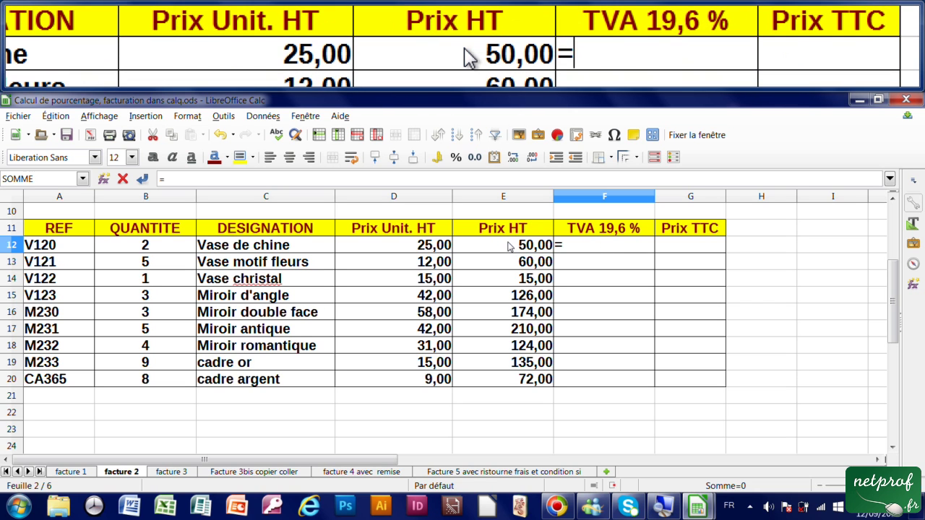
{"action": "left_click", "coordinate": [508, 247]}
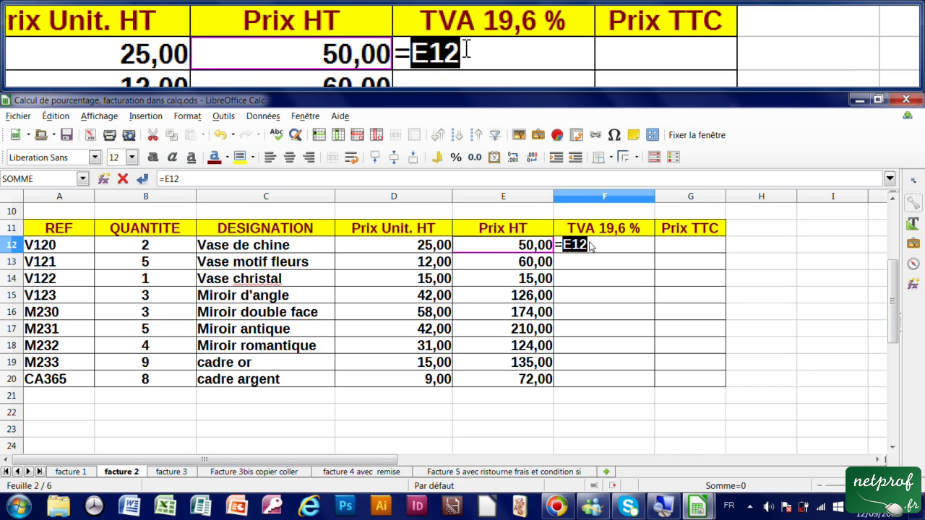
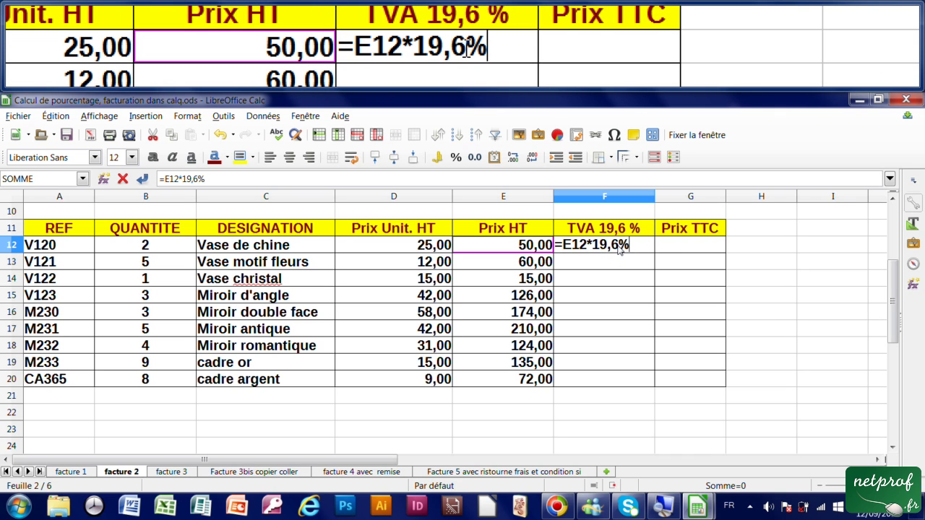
Commit =E12*0,196 in F12, copy it down to F20, and show the VAT amounts to two decimals
{"action": "key", "text": "Return"}
{"action": "left_click", "coordinate": [620, 246]}
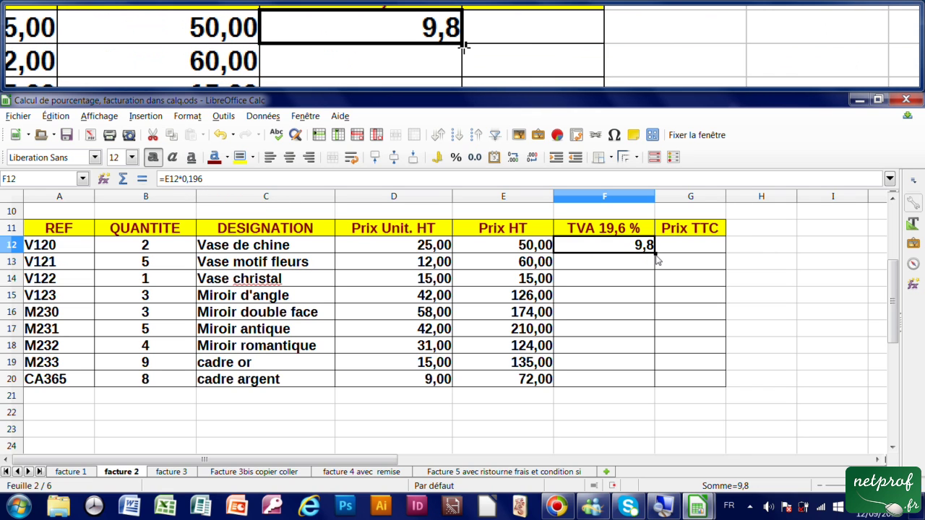
{"action": "left_click_drag", "start_coordinate": [656, 254], "coordinate": [653, 387]}
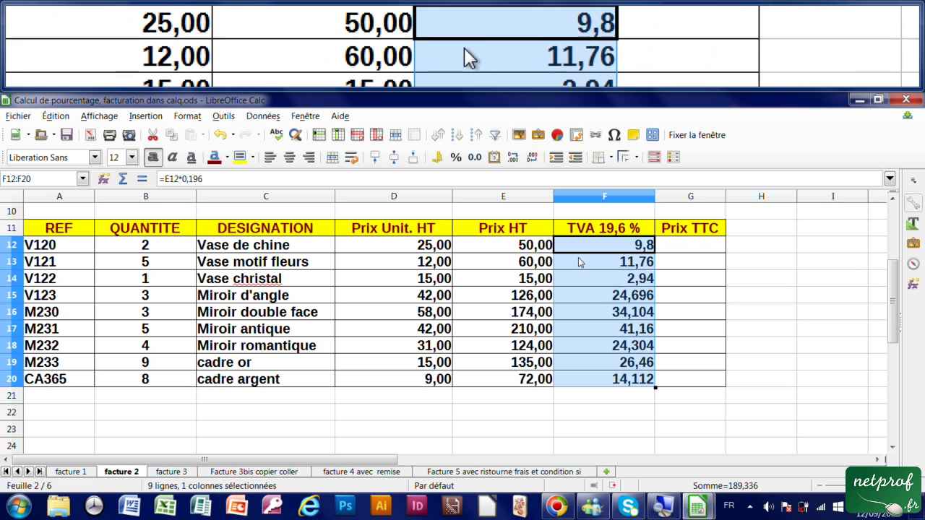
{"action": "left_click", "coordinate": [476, 159]}
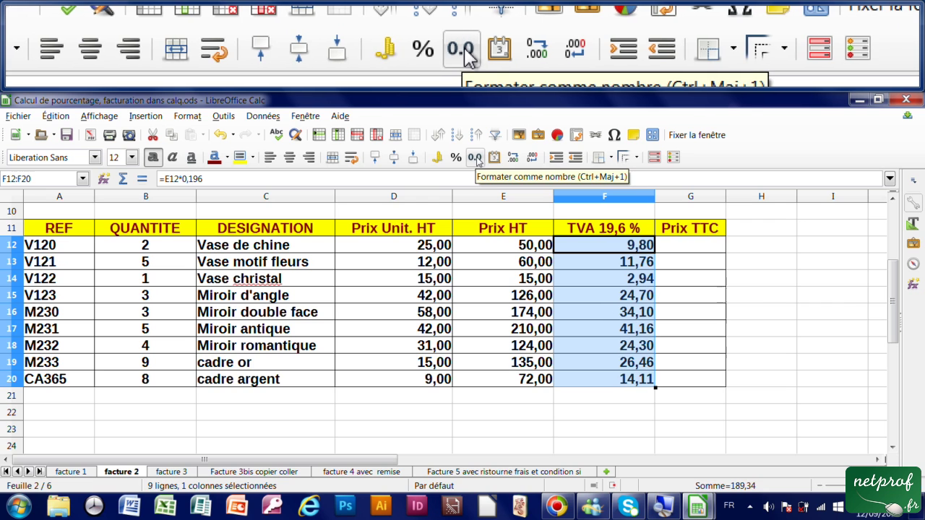
{"action": "left_click", "coordinate": [626, 279]}
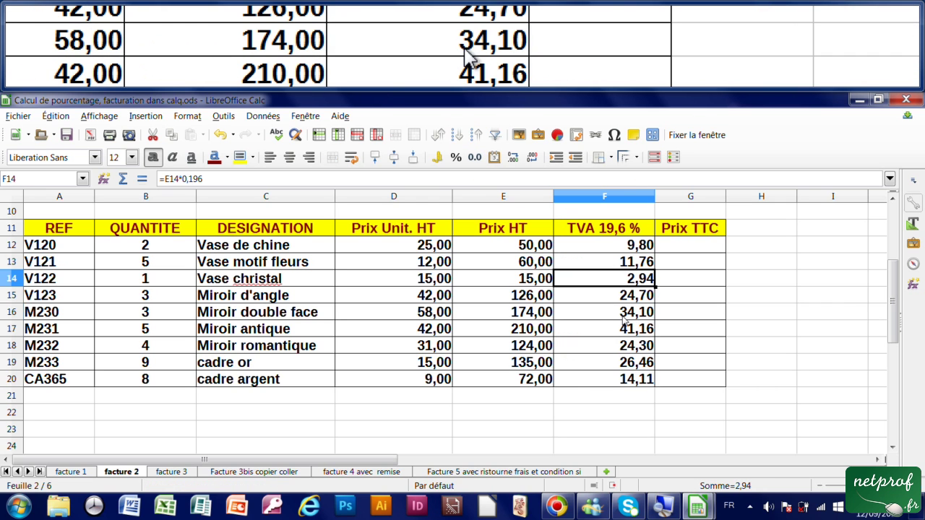
{"action": "left_click", "coordinate": [624, 316]}
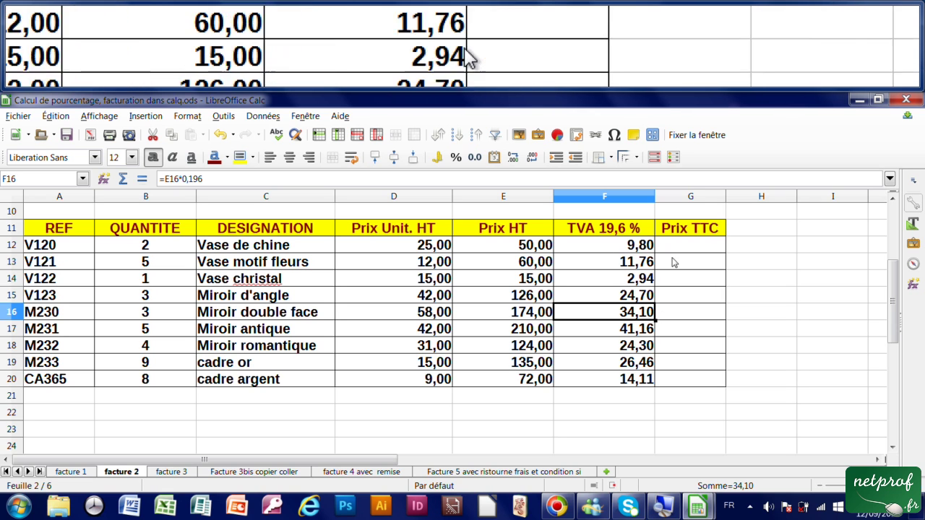
{"action": "left_click", "coordinate": [691, 248]}
{"action": "type", "text": "="}
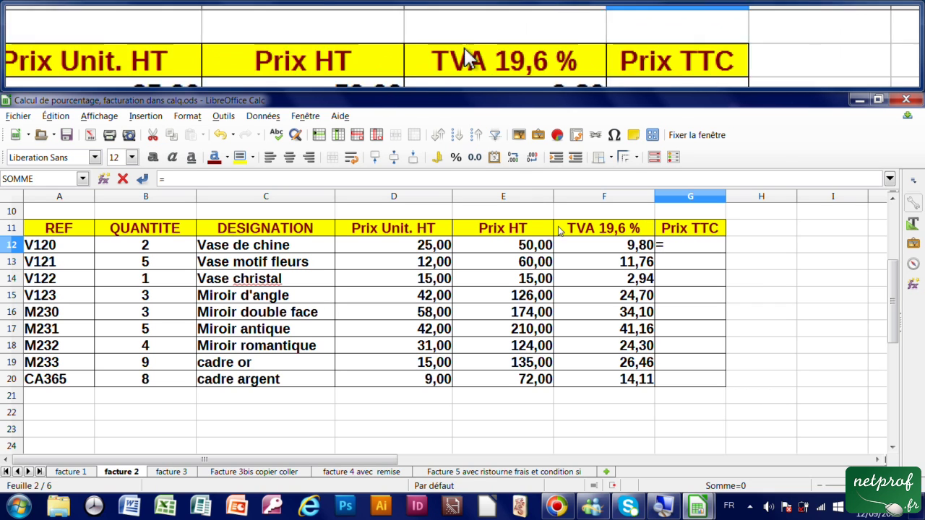
Enter the Prix TTC formula =E12+F12 in G12
{"action": "left_click", "coordinate": [522, 246]}
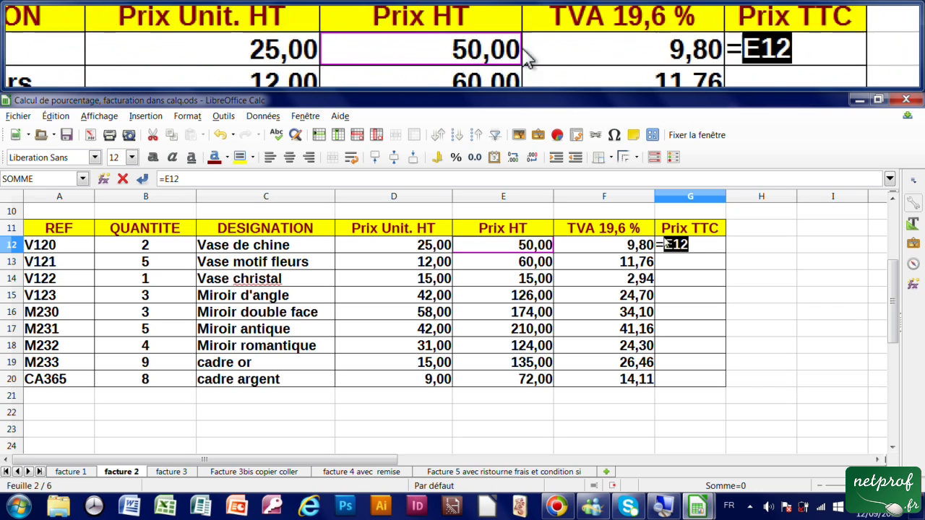
{"action": "left_click", "coordinate": [695, 247]}
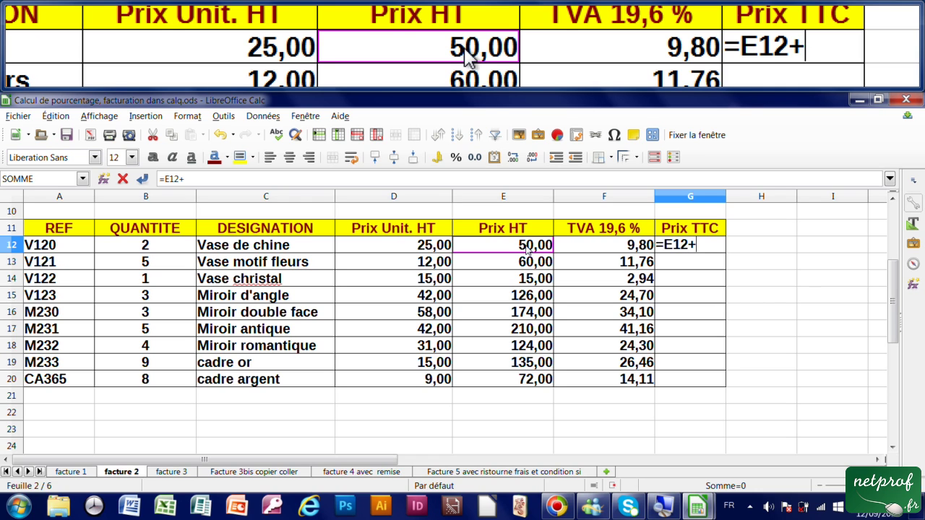
{"action": "left_click", "coordinate": [600, 245]}
{"action": "left_click", "coordinate": [720, 245]}
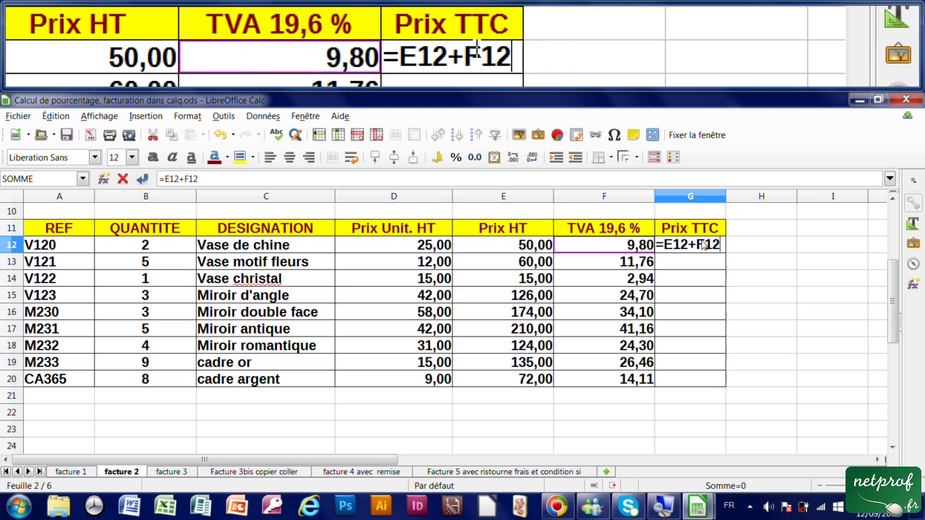
{"action": "key", "text": "Return"}
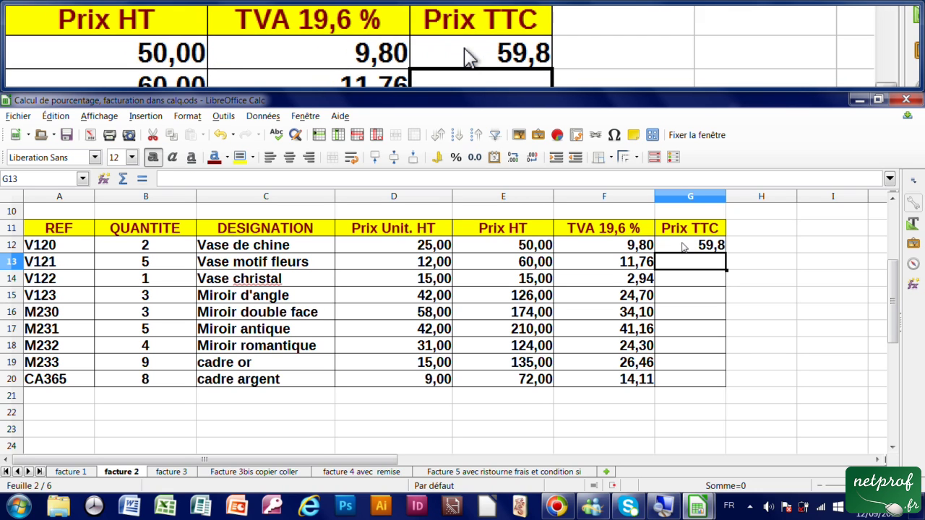
Copy the G12 formula down to G20 and show the Prix TTC values to two decimals
{"action": "left_click", "coordinate": [704, 247]}
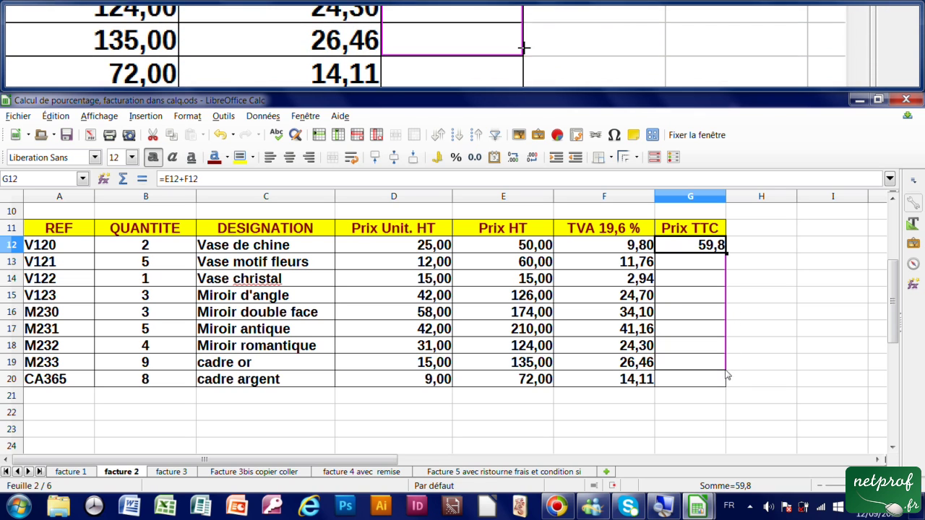
{"action": "left_click_drag", "start_coordinate": [725, 389], "coordinate": [726, 386]}
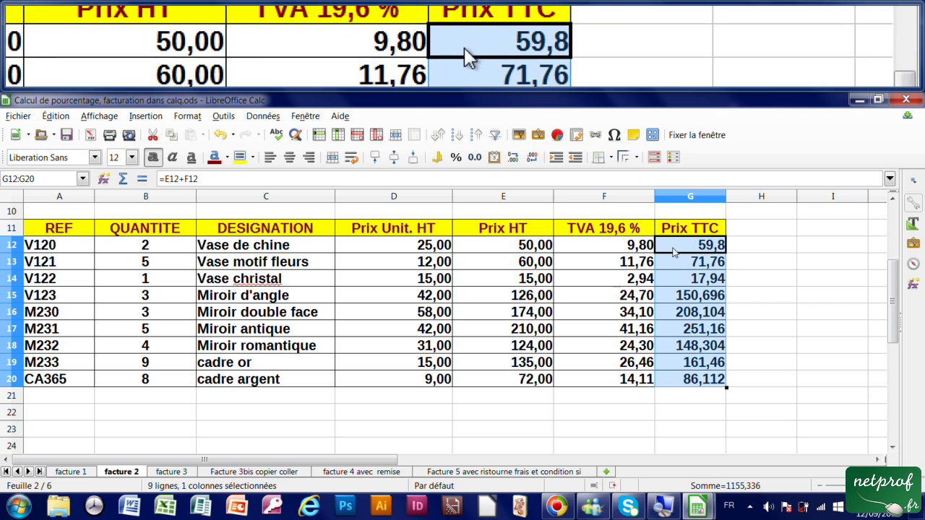
{"action": "left_click", "coordinate": [475, 158]}
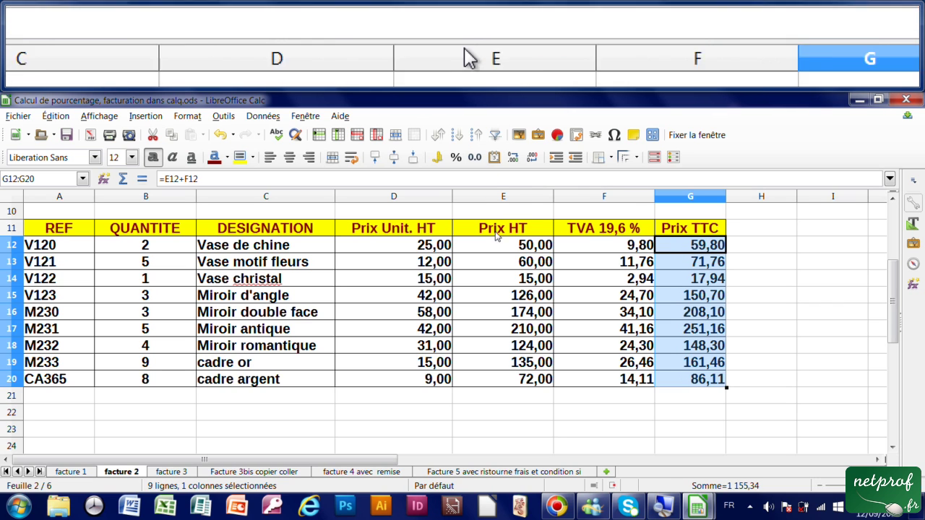
{"action": "left_click", "coordinate": [524, 403]}
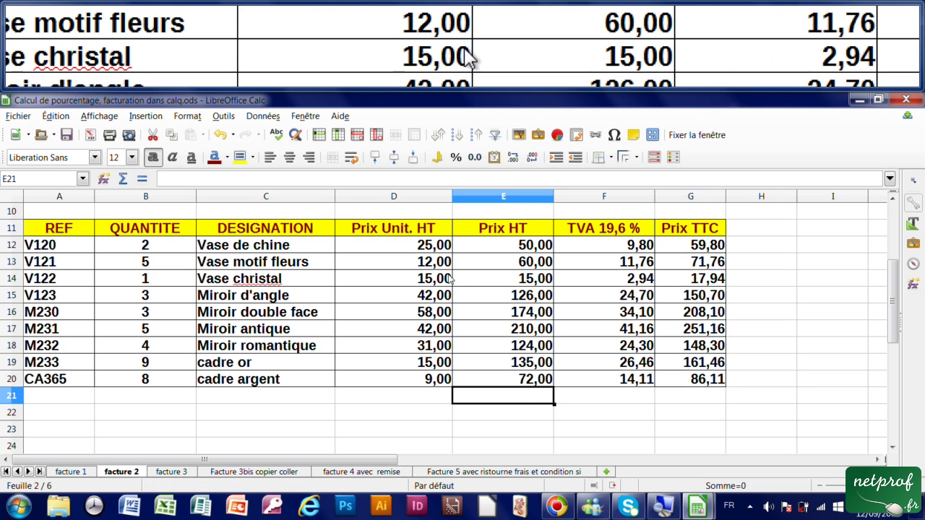
Format the prices in D12:G20 as euro currency and save the workbook
{"action": "left_click_drag", "start_coordinate": [420, 247], "coordinate": [640, 282]}
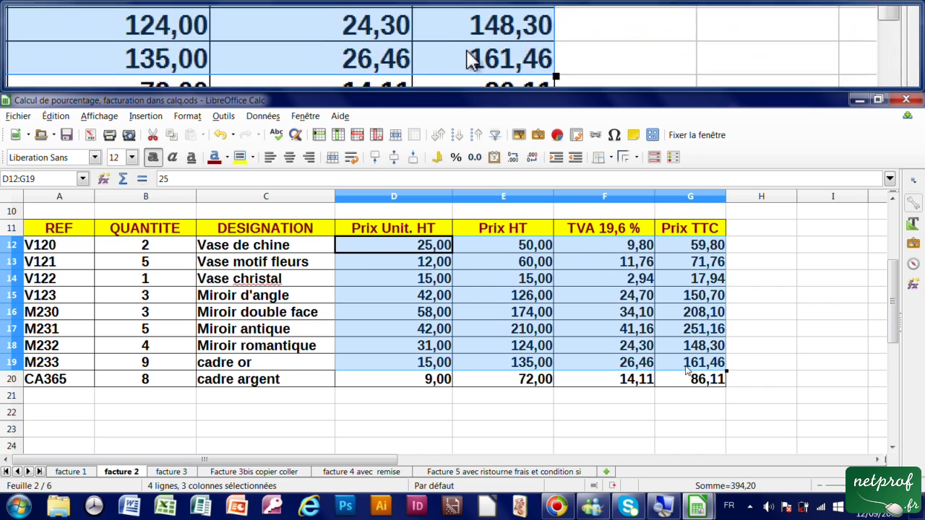
{"action": "left_click_drag", "start_coordinate": [639, 282], "coordinate": [723, 379]}
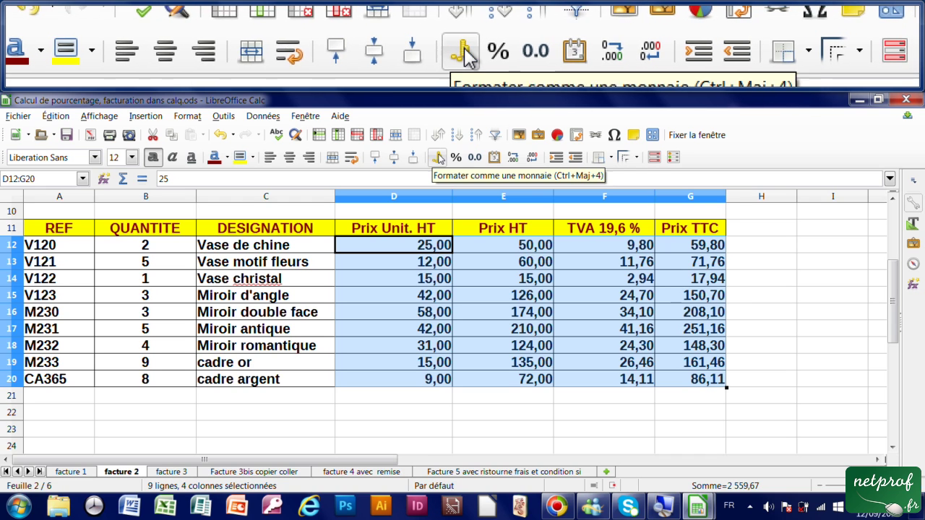
{"action": "left_click", "coordinate": [438, 158]}
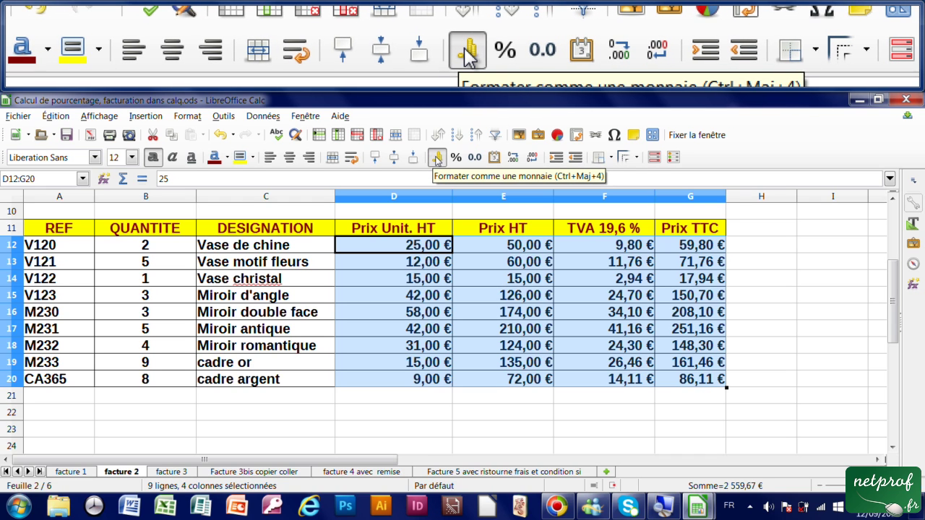
{"action": "left_click", "coordinate": [67, 135]}
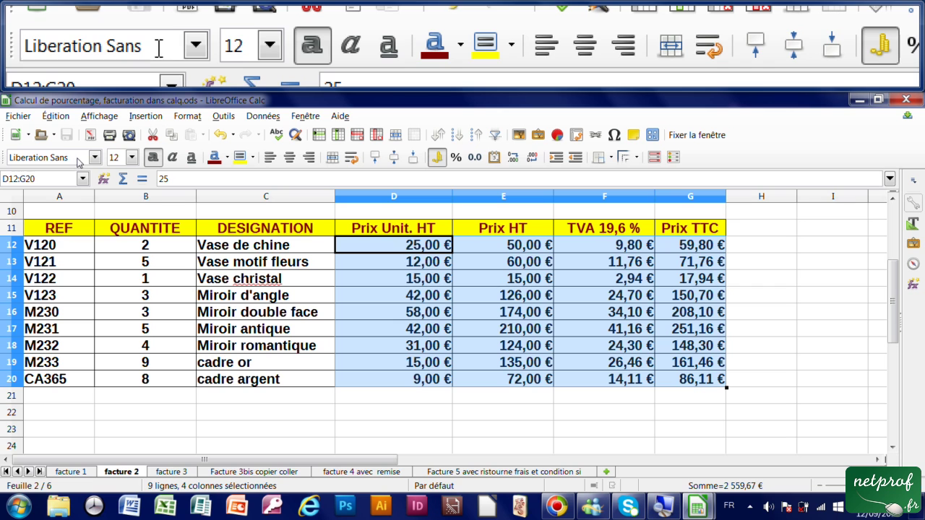
On the facture 3 sheet, enter =D8*E8 in F8 for the first Total HT
{"action": "left_click", "coordinate": [172, 471]}
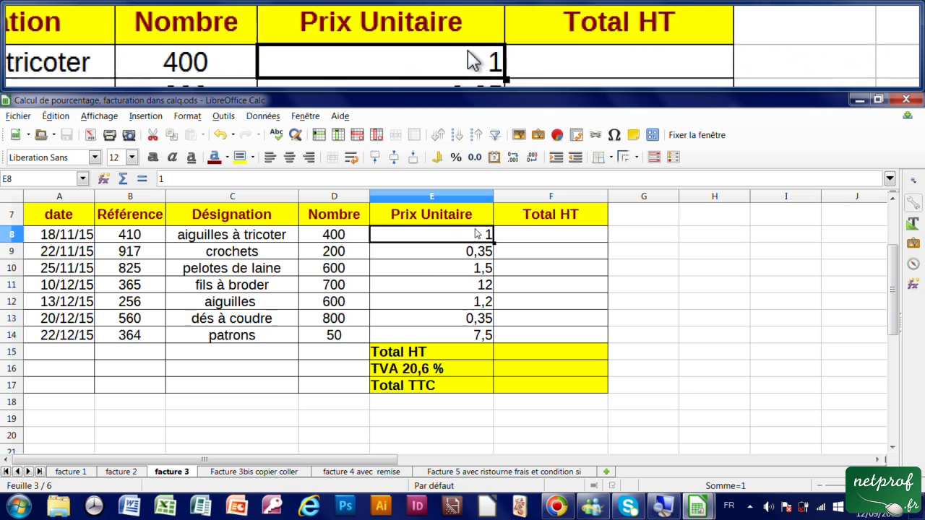
{"action": "left_click", "coordinate": [549, 235]}
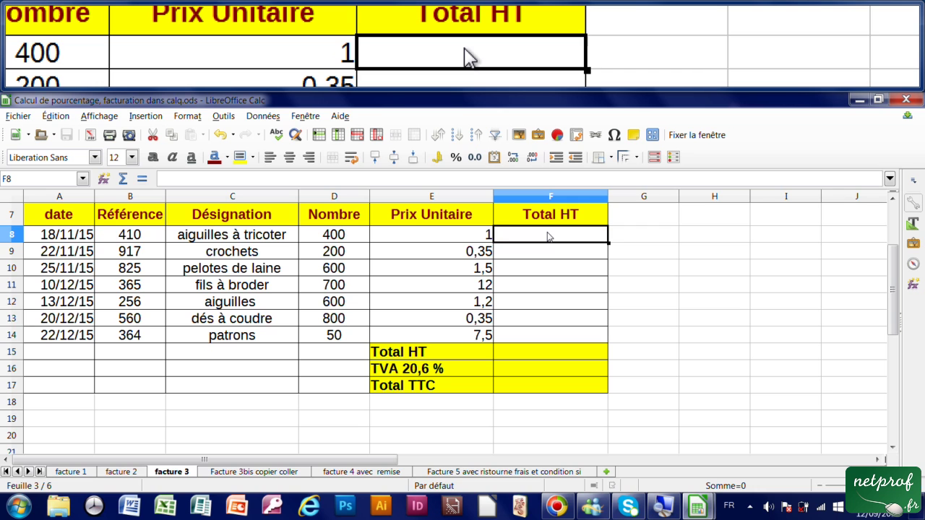
{"action": "type", "text": "="}
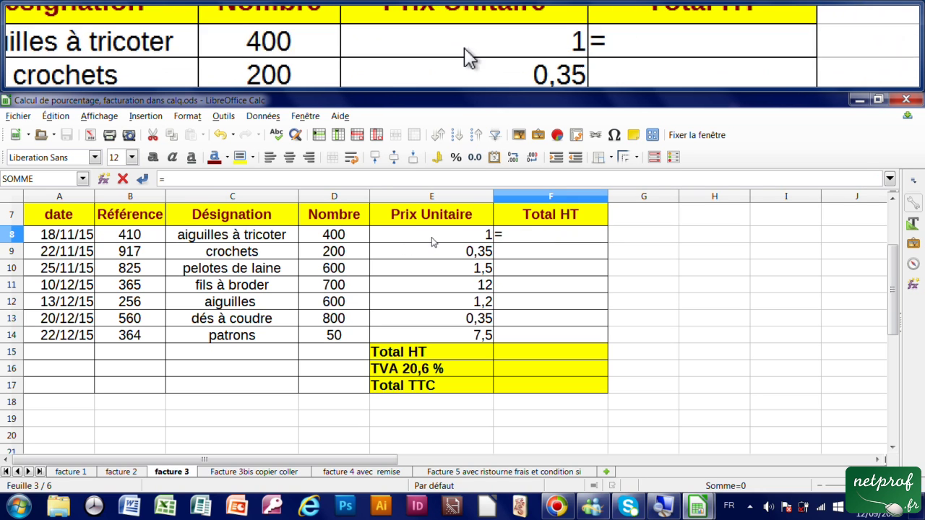
{"action": "left_click", "coordinate": [349, 237]}
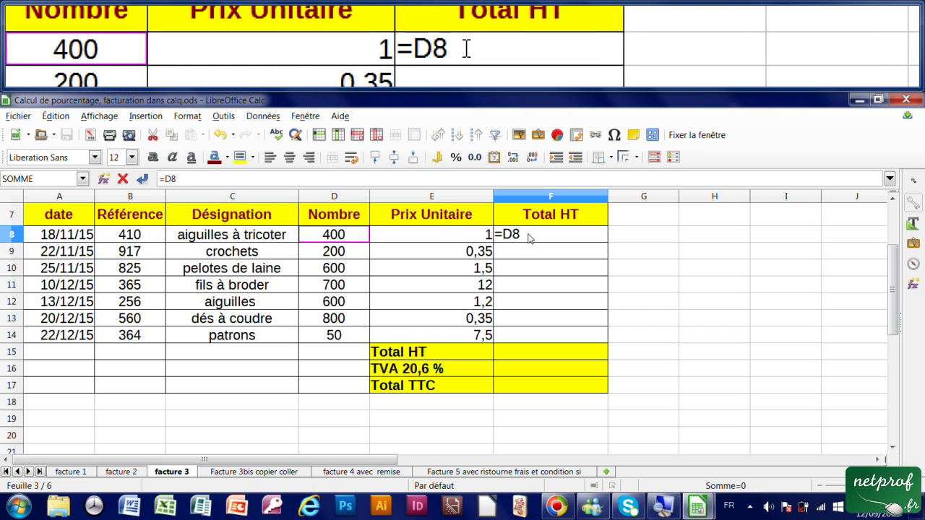
{"action": "left_click", "coordinate": [471, 236]}
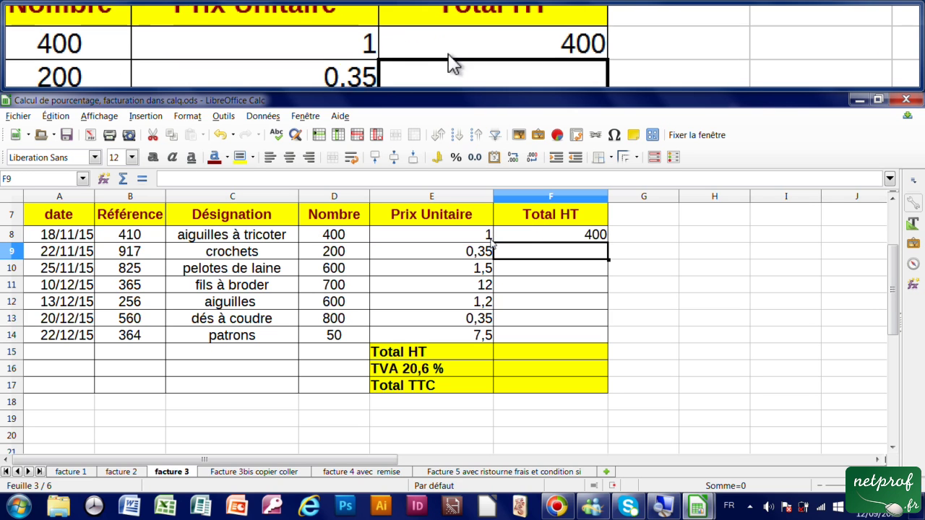
{"action": "left_click", "coordinate": [445, 240]}
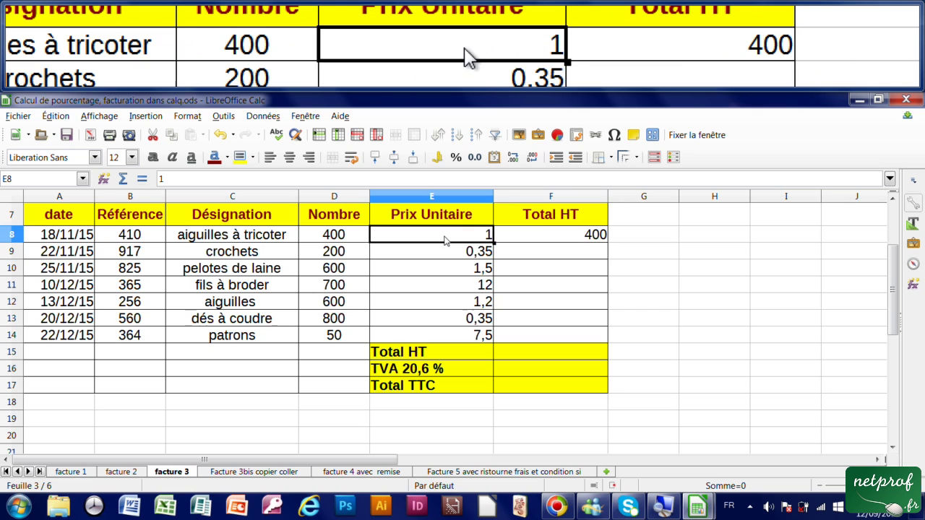
Copy the F8 formula down to F14 and show the Total HT values to two decimals
{"action": "left_click", "coordinate": [587, 240]}
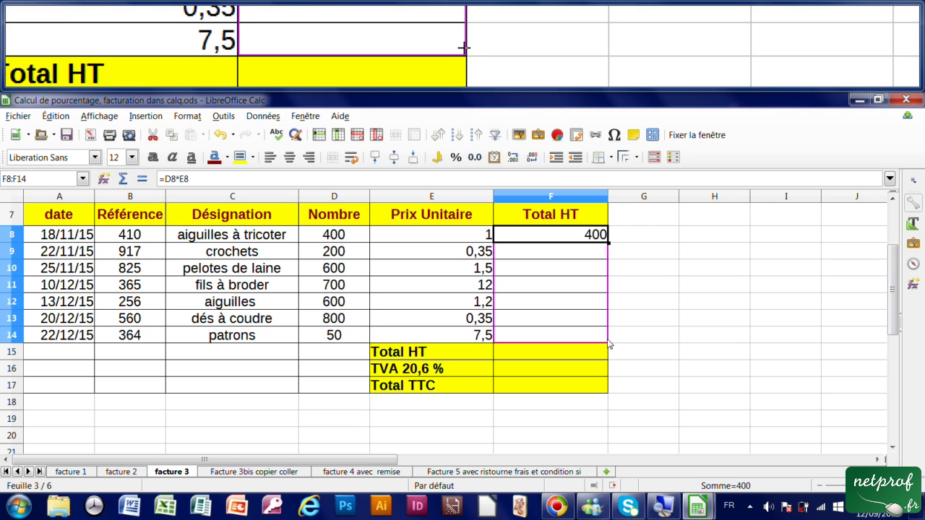
{"action": "left_click_drag", "start_coordinate": [608, 345], "coordinate": [609, 344]}
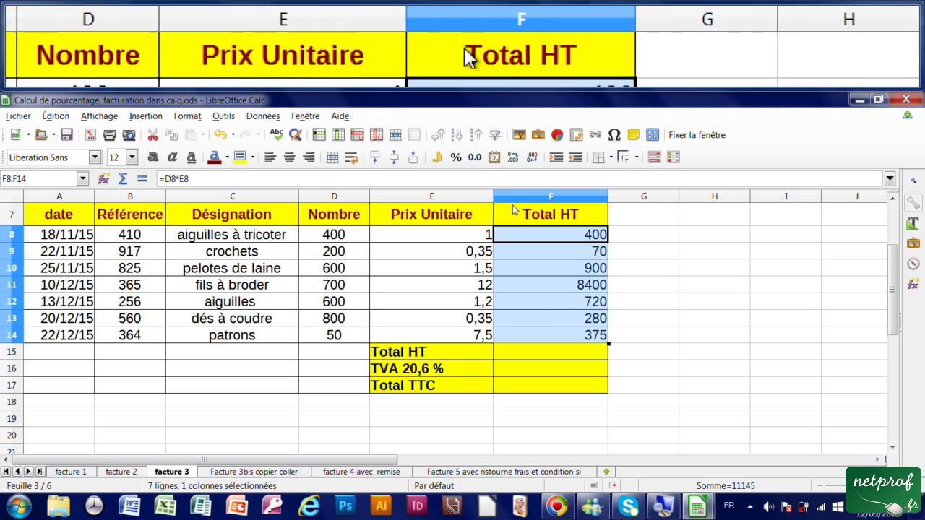
{"action": "left_click", "coordinate": [475, 158]}
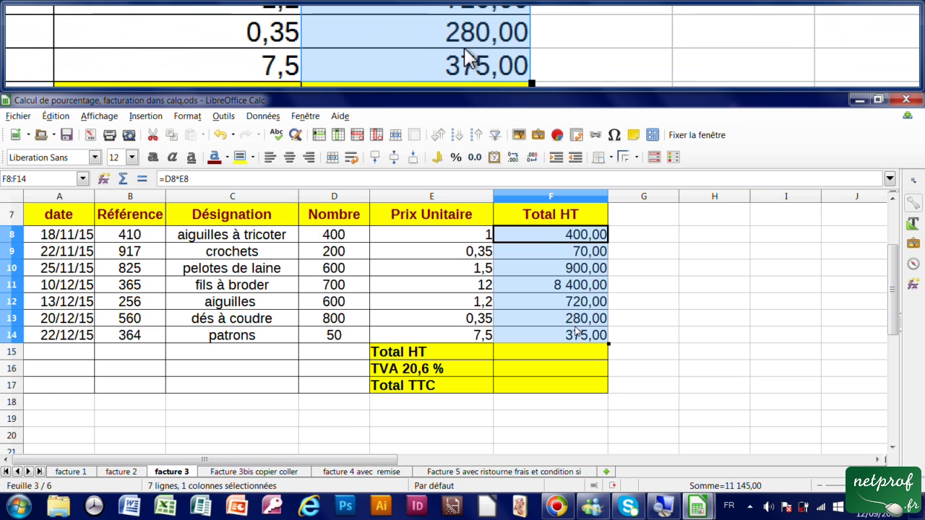
{"action": "left_click", "coordinate": [558, 355]}
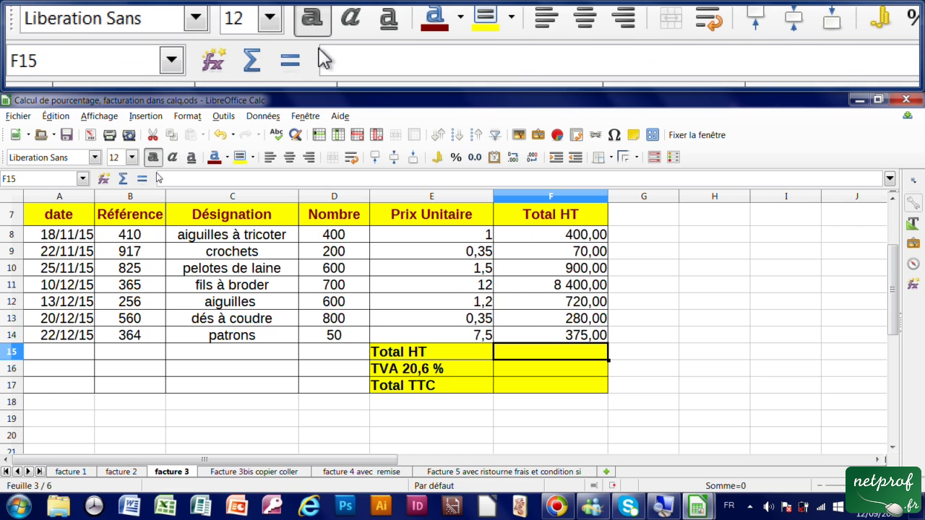
Sum F8:F14 into F15 (11 145,00) and commit the VAT formula in F16 (2 295,87)
{"action": "left_click", "coordinate": [123, 179]}
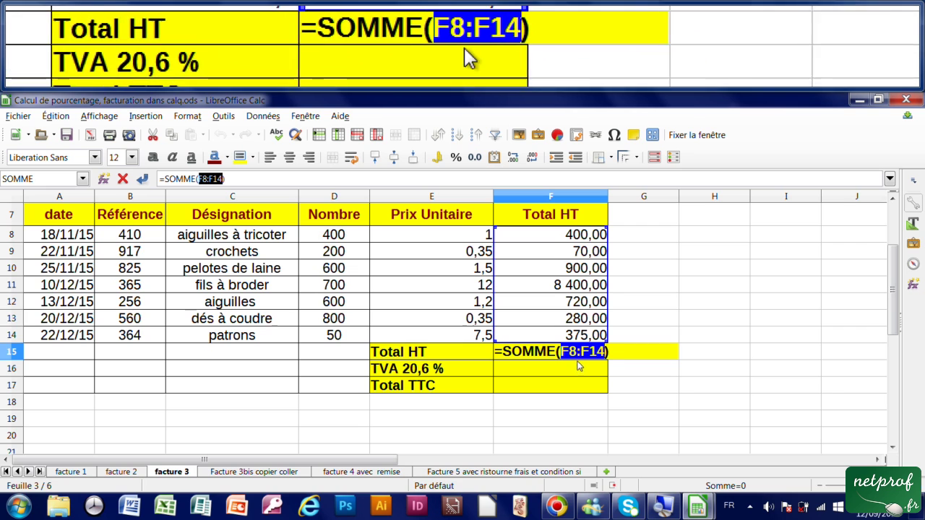
{"action": "key", "text": "Right"}
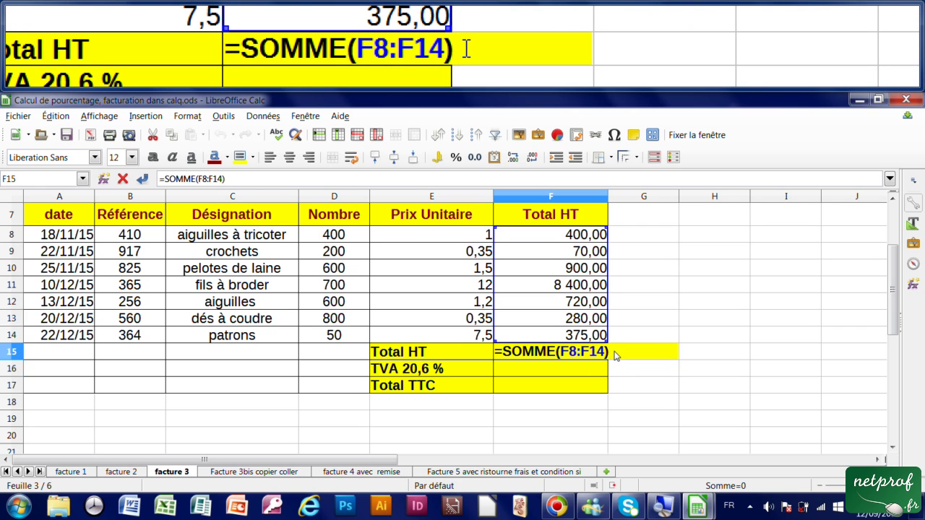
{"action": "key", "text": "Return"}
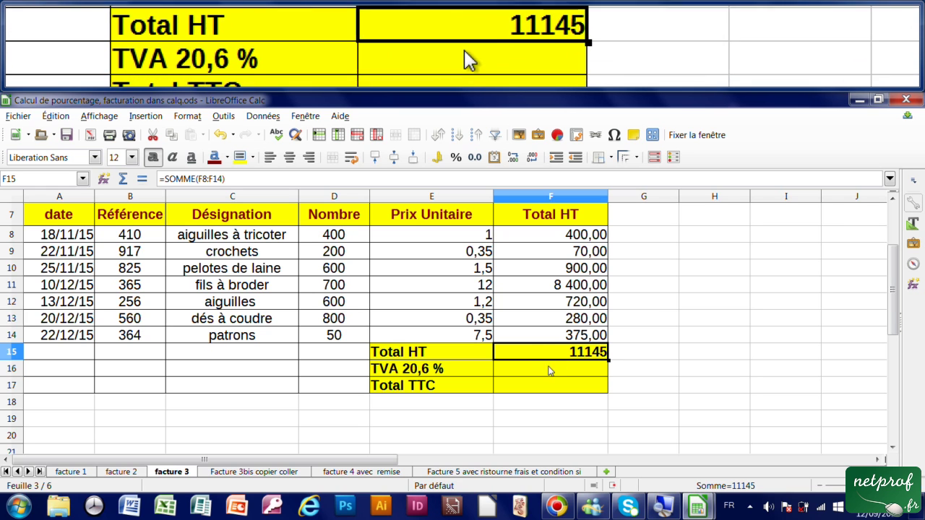
{"action": "left_click", "coordinate": [549, 369]}
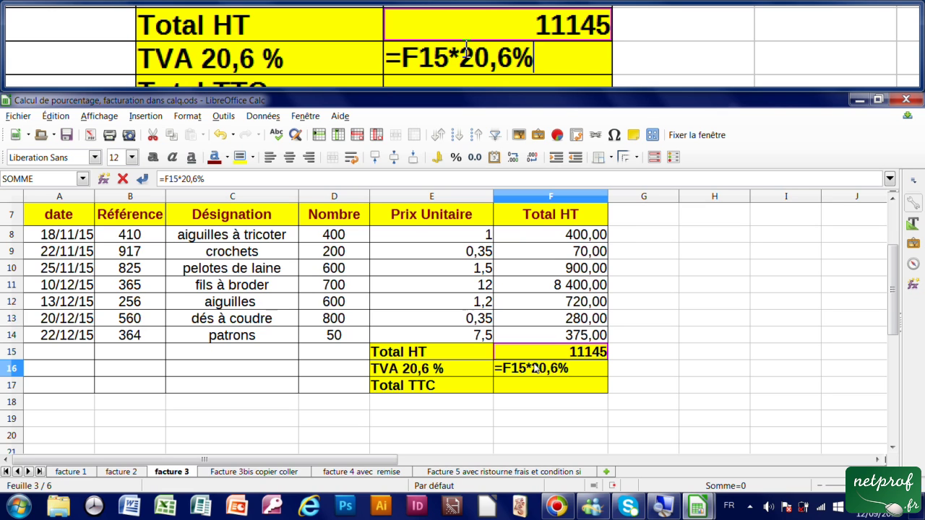
{"action": "key", "text": "Return"}
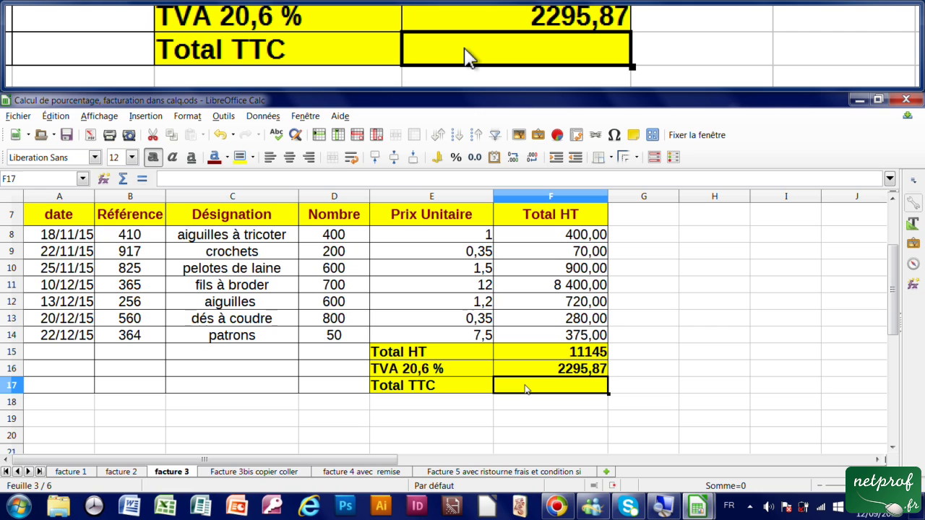
Enter =F15+F16 in F17 for a Total TTC of 13 440,87
{"action": "type", "text": "="}
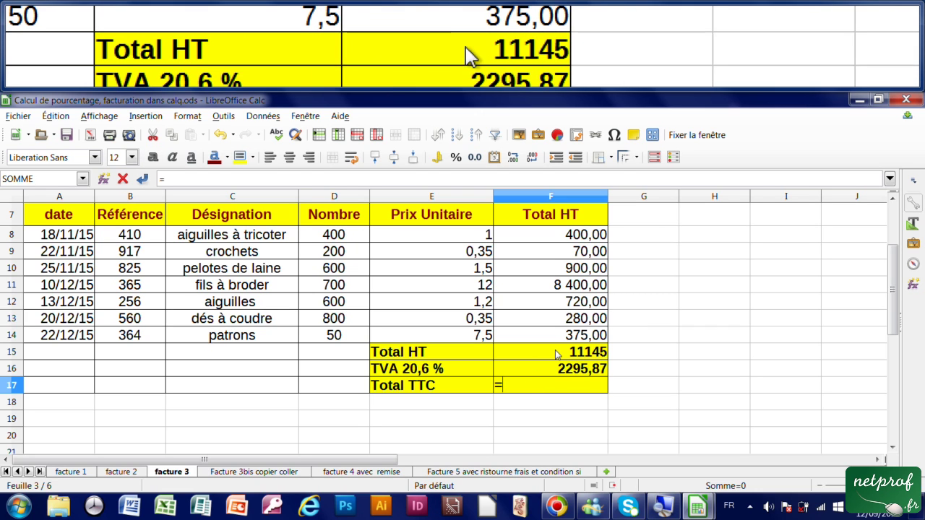
{"action": "left_click", "coordinate": [551, 352]}
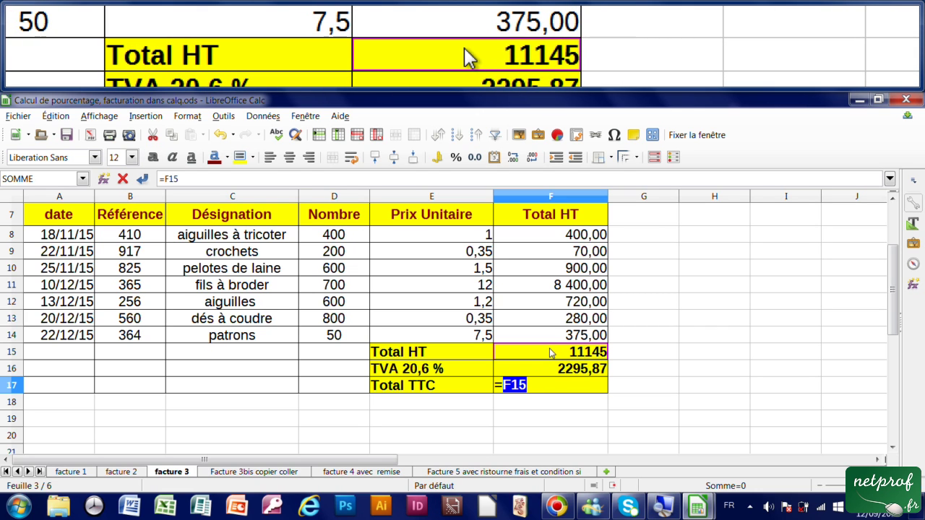
{"action": "left_click", "coordinate": [535, 391]}
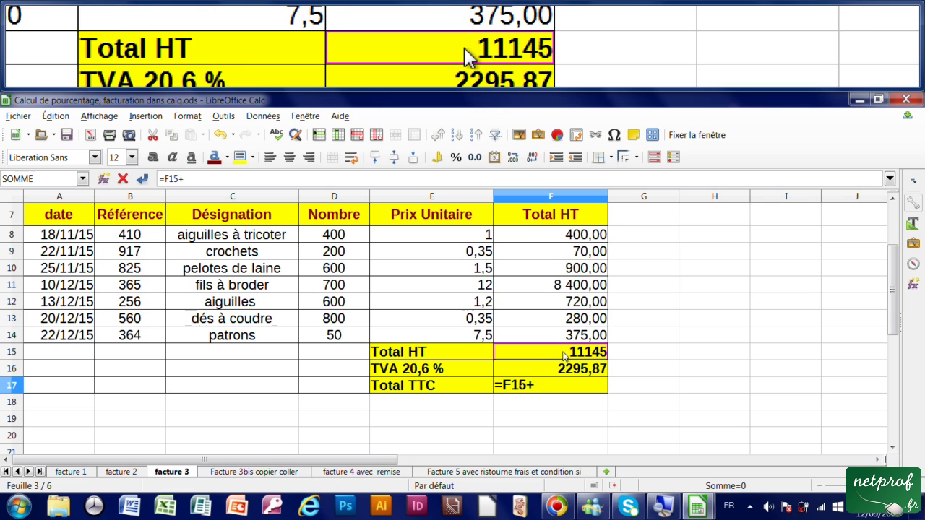
{"action": "left_click", "coordinate": [564, 386]}
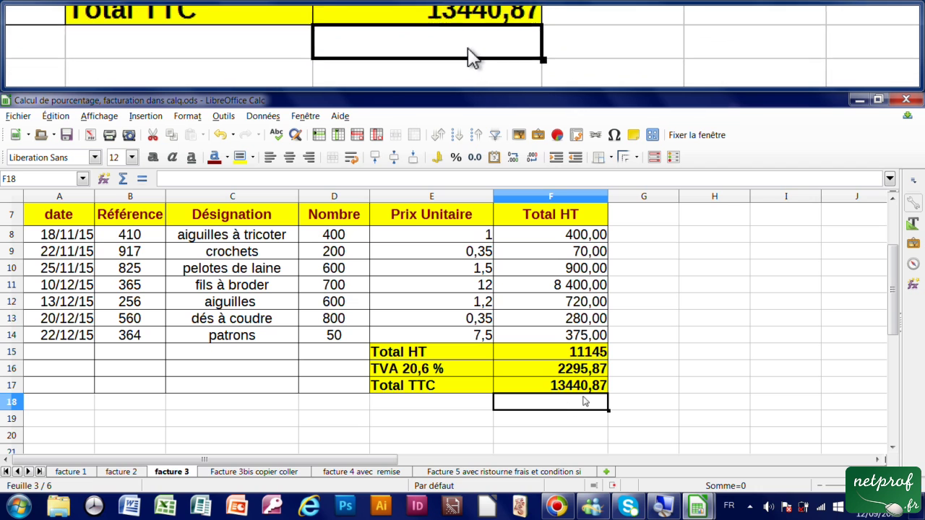
Format the totals F15:F17 with two decimals and save the workbook
{"action": "left_click_drag", "start_coordinate": [573, 352], "coordinate": [573, 386]}
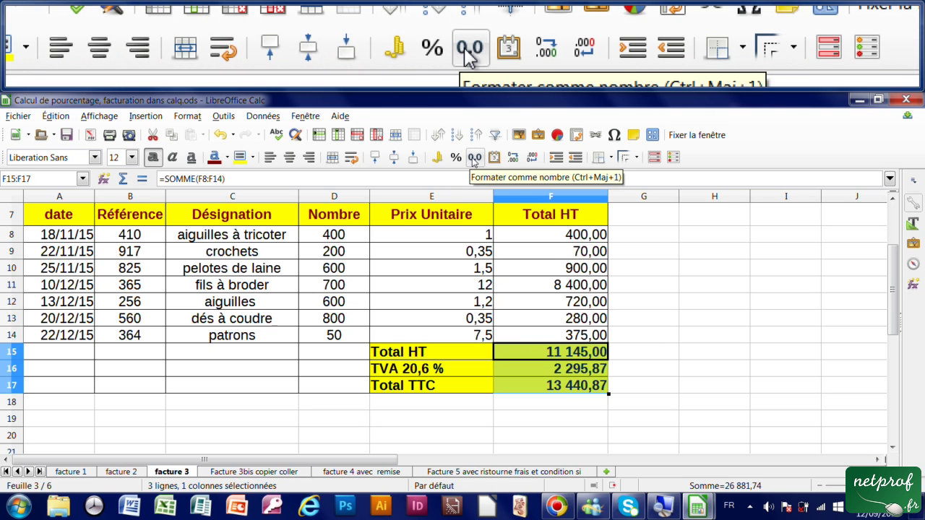
{"action": "left_click", "coordinate": [647, 370]}
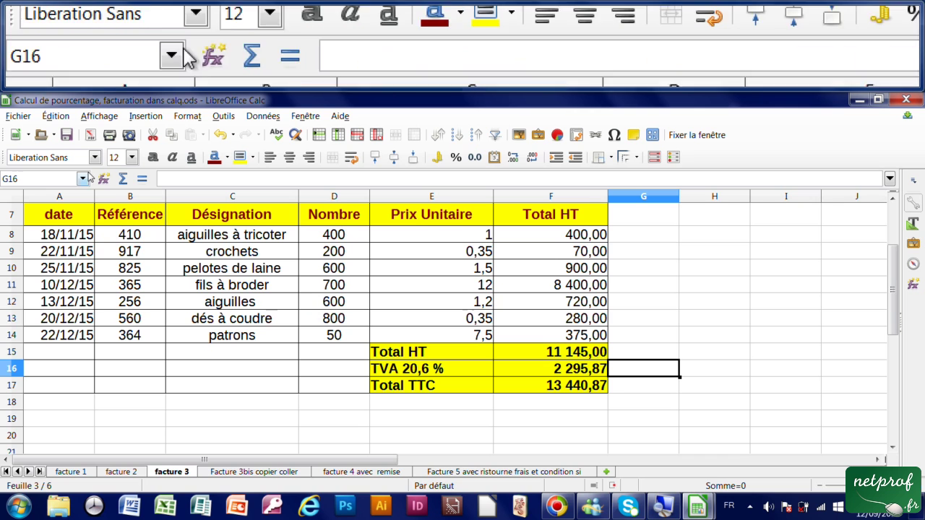
{"action": "left_click", "coordinate": [69, 136]}
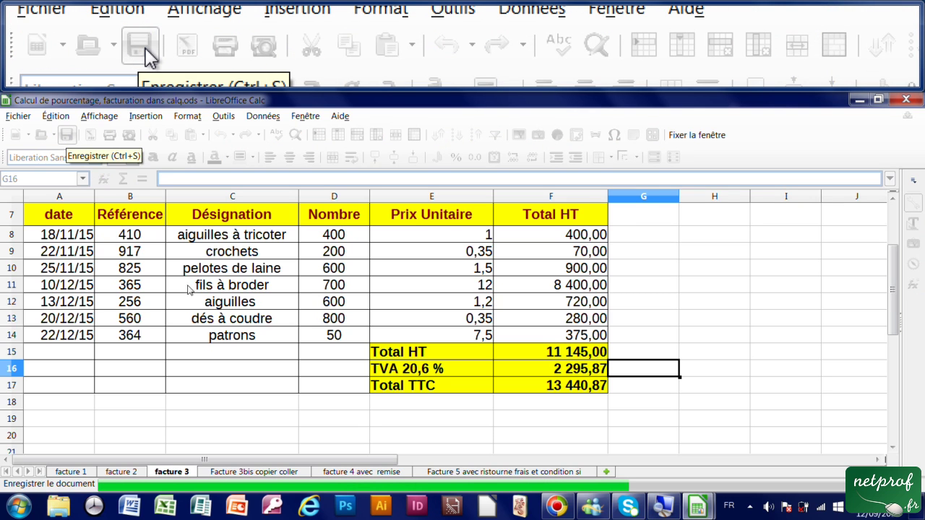
Merge and centre LA SOCIETE TRICOTIN across A1:F1 on facture 3 and give it a yellow background
{"action": "left_click", "coordinate": [252, 474]}
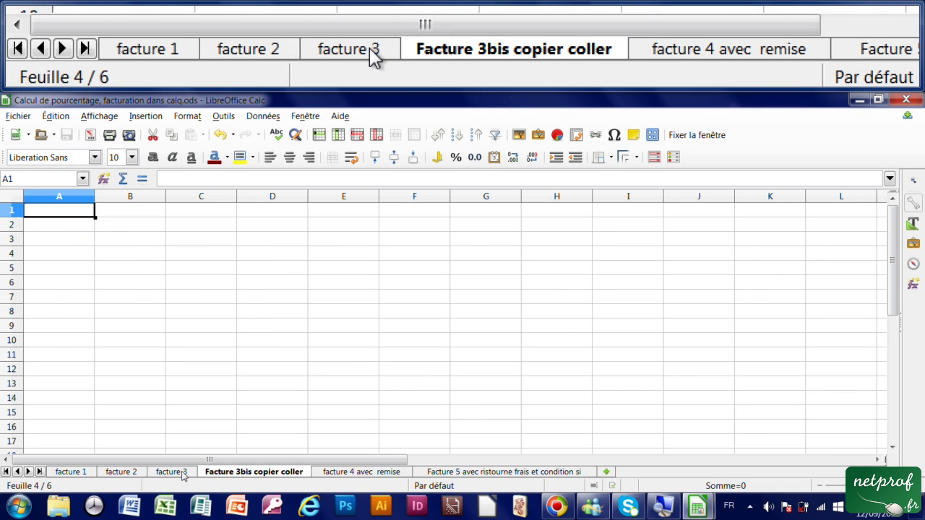
{"action": "left_click", "coordinate": [172, 472]}
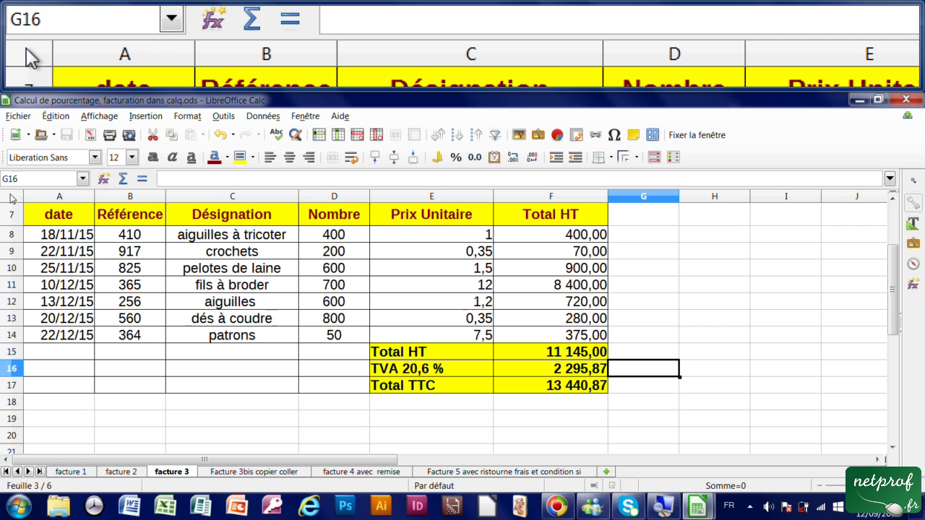
{"action": "left_click", "coordinate": [13, 200]}
{"action": "scroll", "coordinate": [60, 214], "scroll_direction": "up", "scroll_amount": 1}
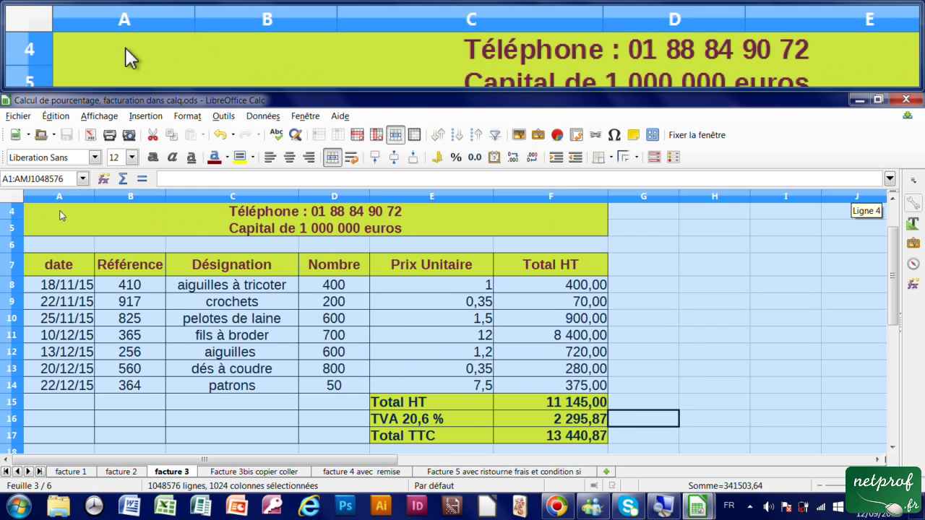
{"action": "scroll", "coordinate": [61, 214], "scroll_direction": "up", "scroll_amount": 1}
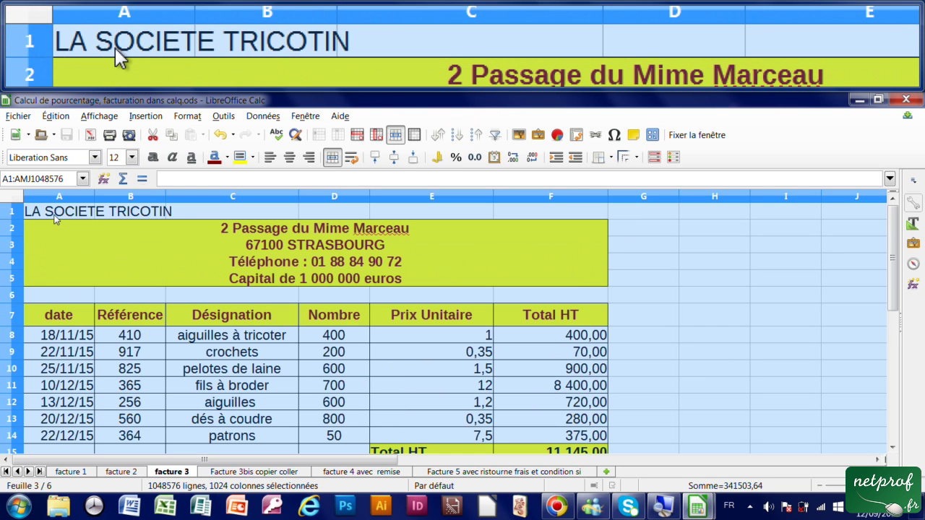
{"action": "left_click", "coordinate": [49, 214]}
{"action": "left_click_drag", "start_coordinate": [49, 214], "coordinate": [508, 222]}
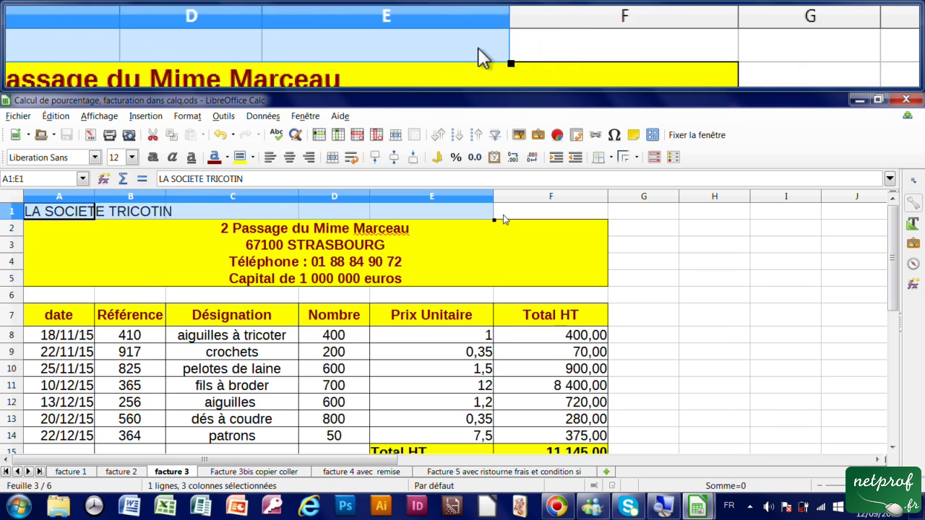
{"action": "left_click", "coordinate": [332, 158]}
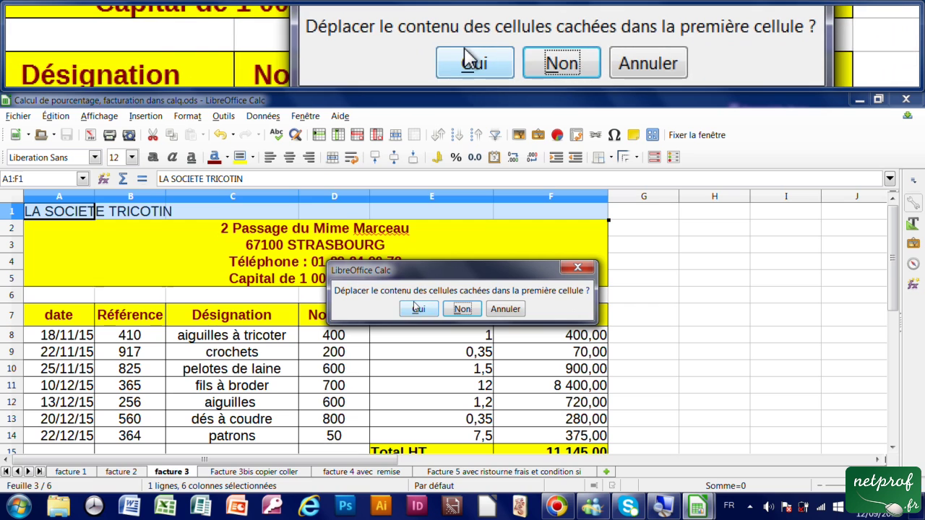
{"action": "left_click", "coordinate": [422, 307]}
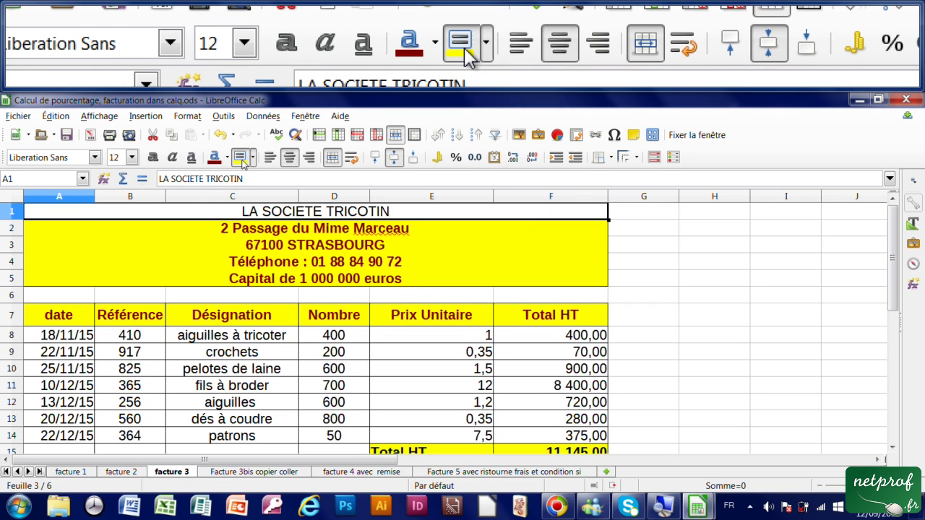
{"action": "left_click", "coordinate": [240, 158]}
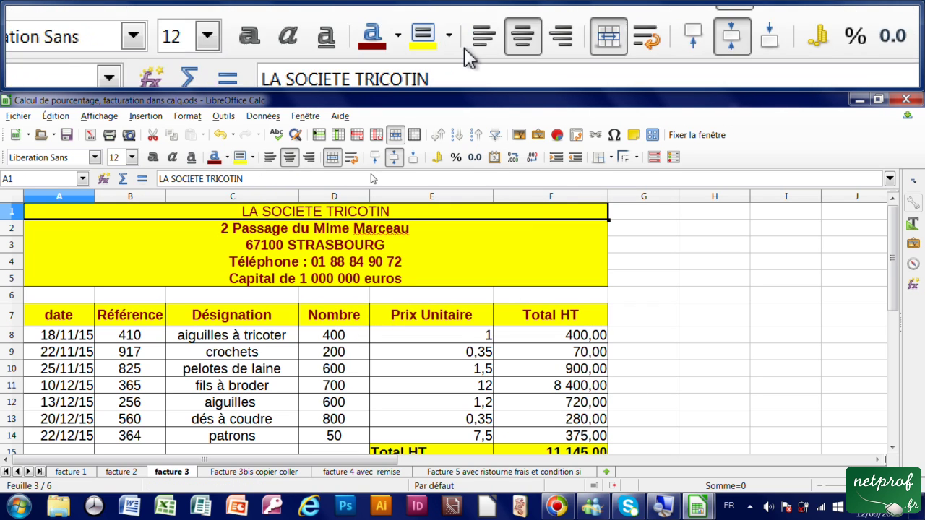
Apply an outer box border around the merged LA SOCIETE TRICOTIN title cell
{"action": "left_click", "coordinate": [613, 157]}
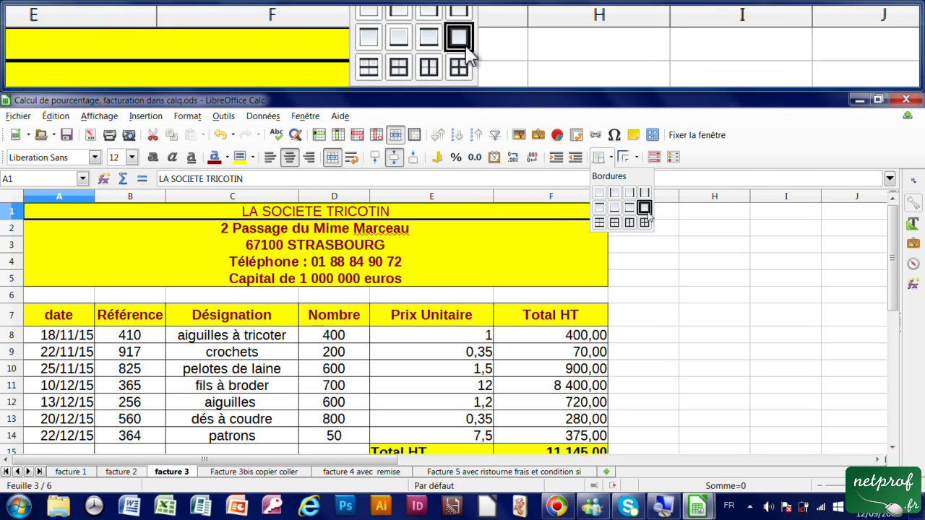
{"action": "left_click", "coordinate": [628, 223]}
{"action": "left_click", "coordinate": [553, 245]}
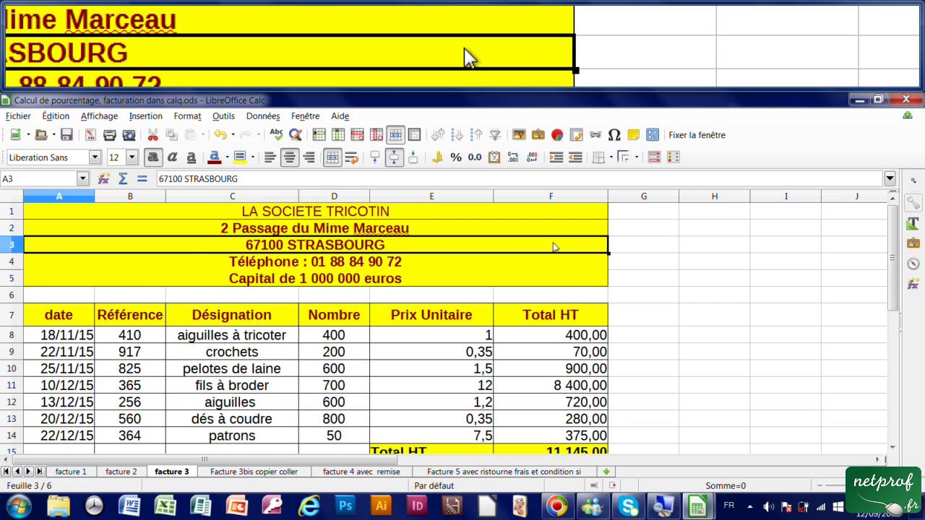
{"action": "scroll", "coordinate": [553, 246], "scroll_direction": "down", "scroll_amount": 2}
{"action": "scroll", "coordinate": [554, 247], "scroll_direction": "up", "scroll_amount": 1}
{"action": "scroll", "coordinate": [553, 247], "scroll_direction": "up", "scroll_amount": 1}
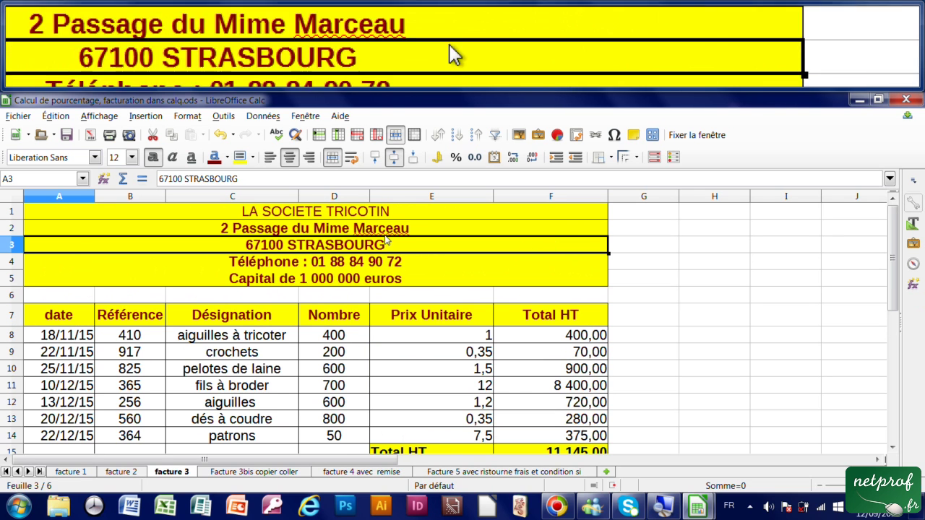
{"action": "left_click", "coordinate": [14, 197]}
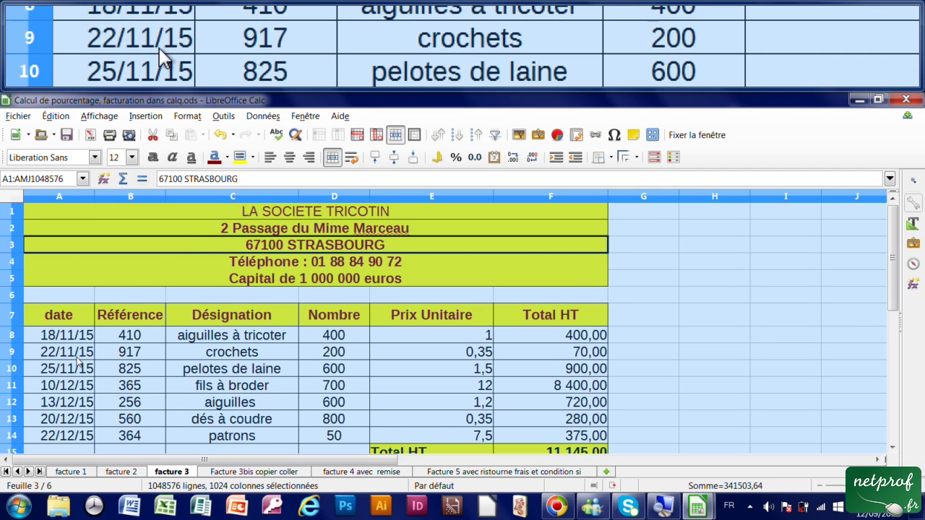
Copy the entire facture 3 sheet with Édition > Copier and go to the Facture 3bis copier coller sheet
{"action": "scroll", "coordinate": [73, 358], "scroll_direction": "down", "scroll_amount": 1}
{"action": "scroll", "coordinate": [81, 365], "scroll_direction": "down", "scroll_amount": 1}
{"action": "scroll", "coordinate": [81, 366], "scroll_direction": "up", "scroll_amount": 2}
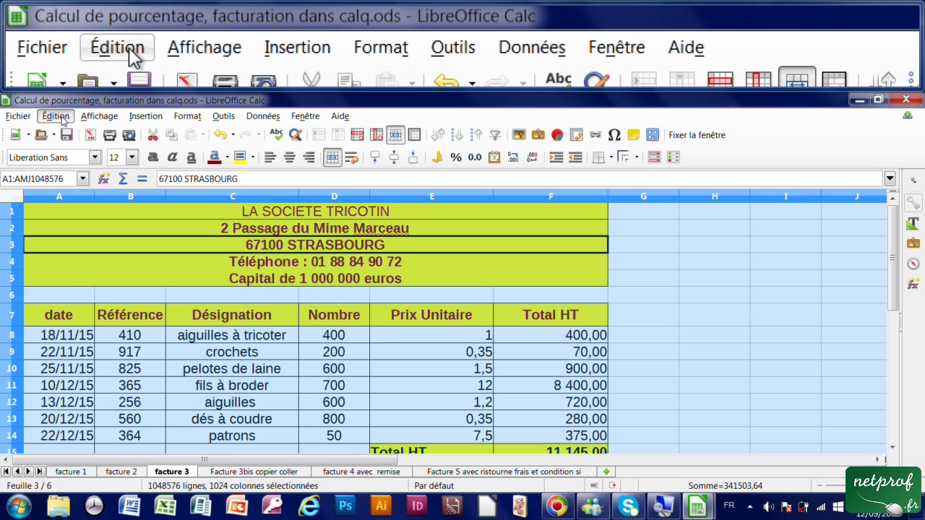
{"action": "left_click", "coordinate": [66, 118]}
{"action": "left_click", "coordinate": [72, 198]}
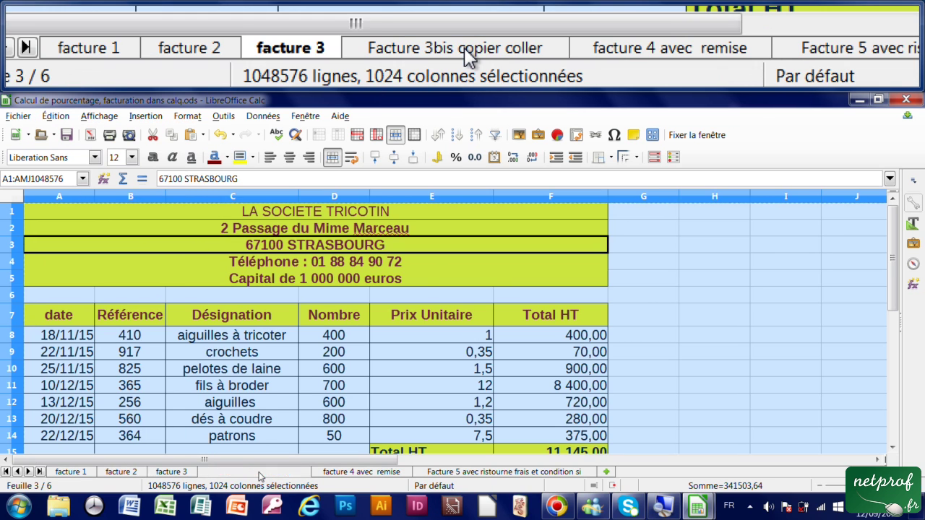
{"action": "left_click", "coordinate": [254, 472]}
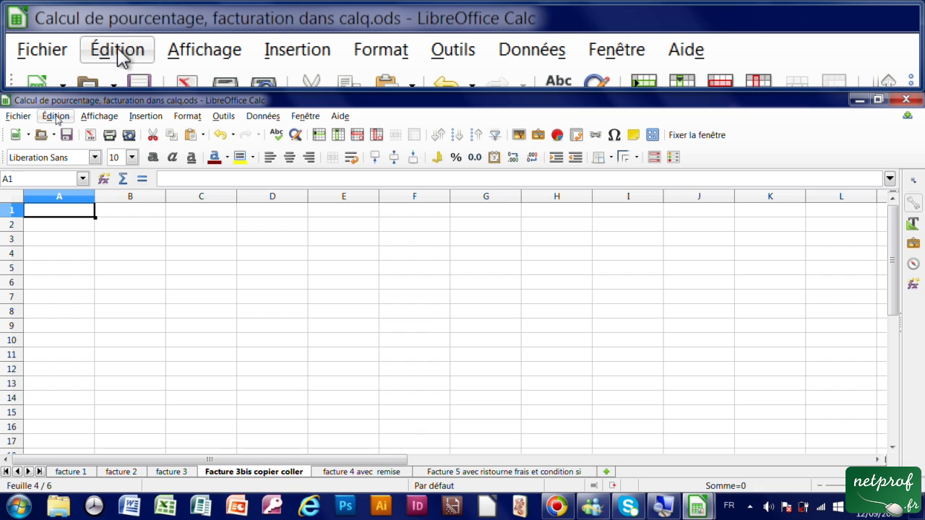
Paste the copied invoice into Facture 3bis copier coller and compare it with facture 3
{"action": "left_click", "coordinate": [55, 117]}
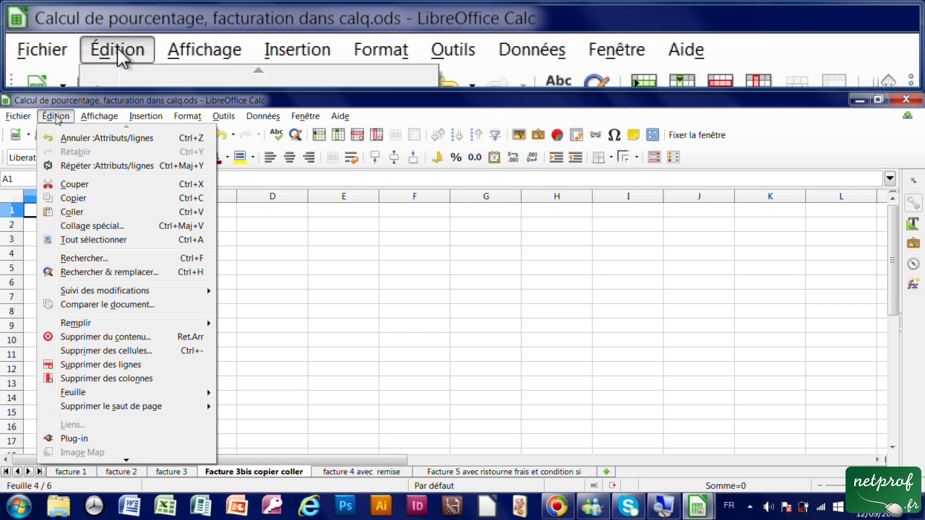
{"action": "left_click", "coordinate": [77, 211]}
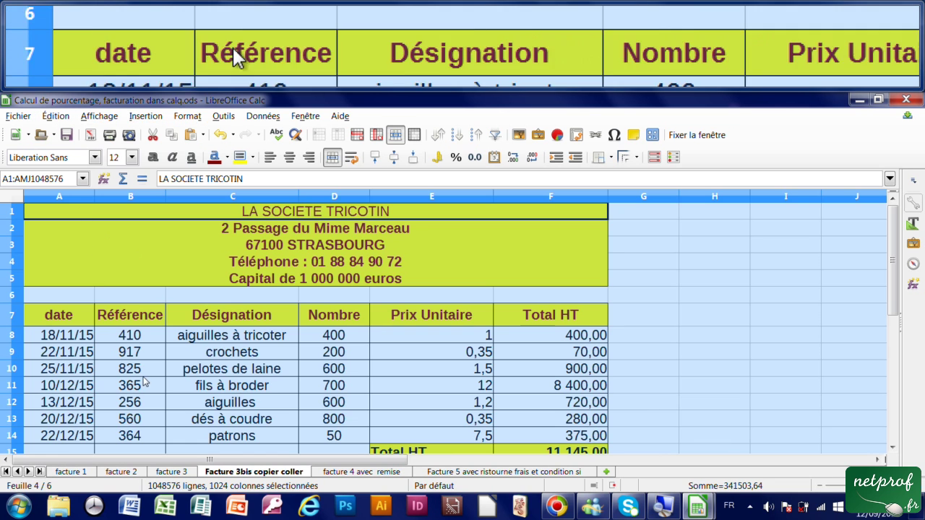
{"action": "left_click", "coordinate": [183, 473]}
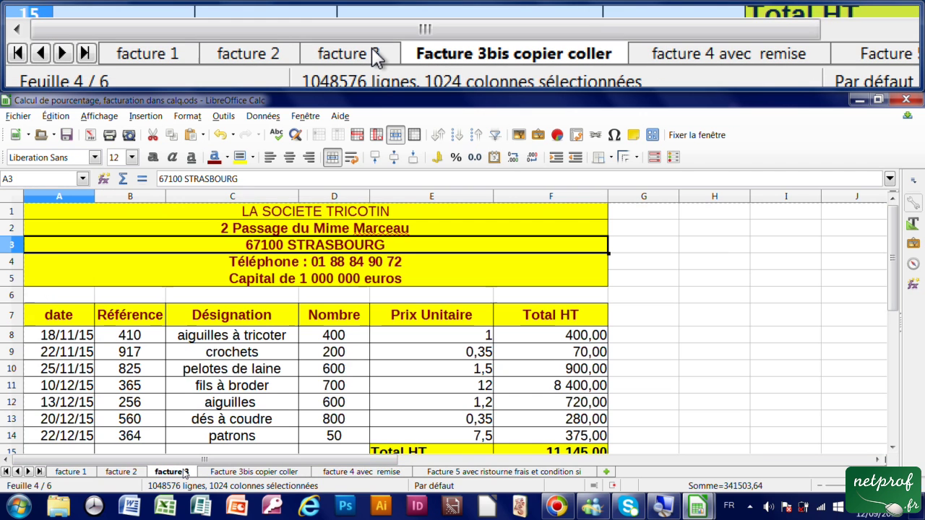
{"action": "scroll", "coordinate": [178, 391], "scroll_direction": "down", "scroll_amount": 1}
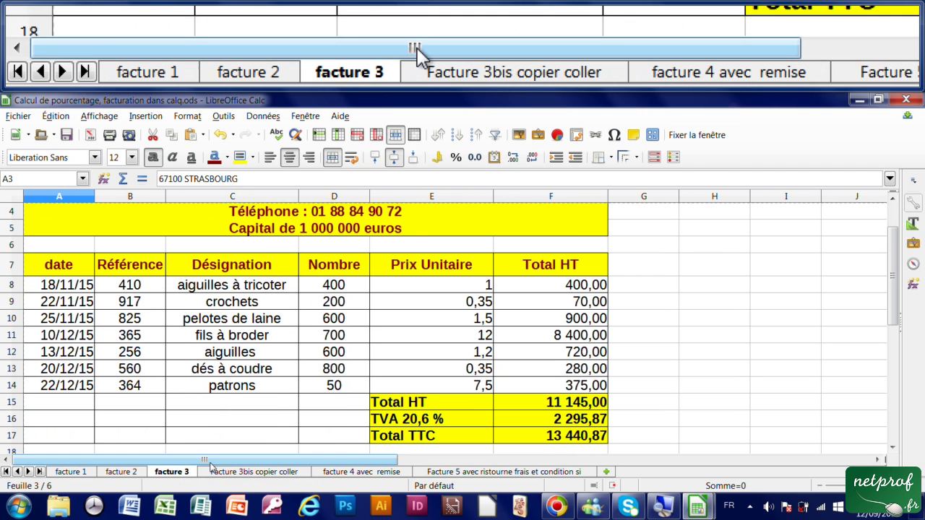
{"action": "left_click", "coordinate": [224, 472]}
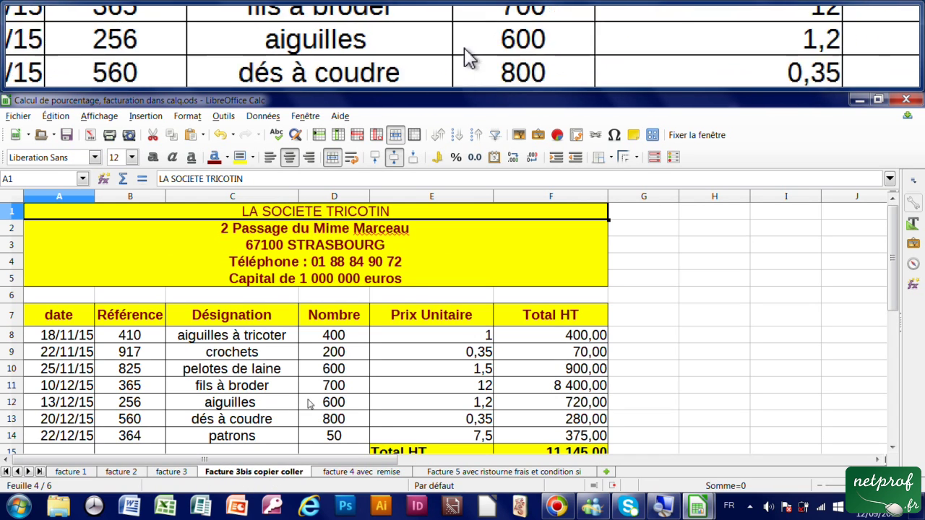
Change the fils à broder unit price in E11 to 8
{"action": "left_click", "coordinate": [336, 336]}
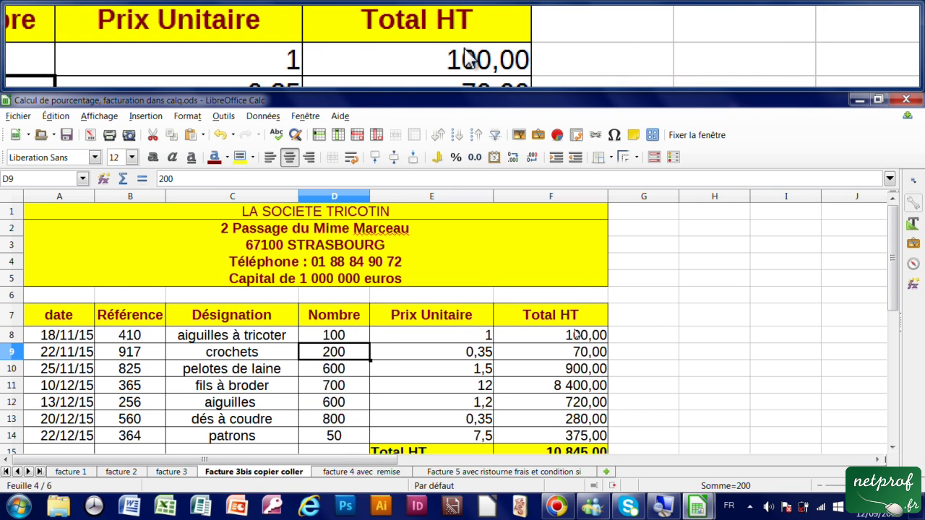
{"action": "scroll", "coordinate": [577, 335], "scroll_direction": "down", "scroll_amount": 1}
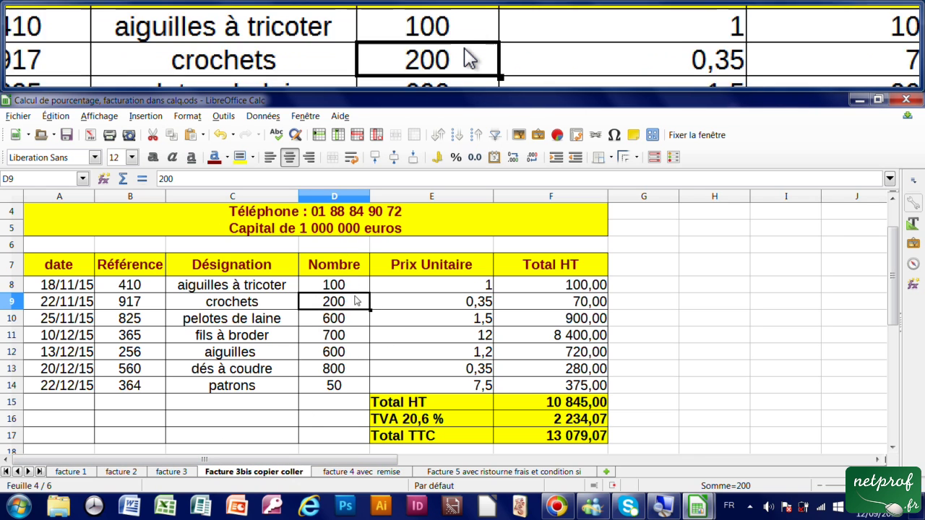
{"action": "left_click", "coordinate": [477, 340]}
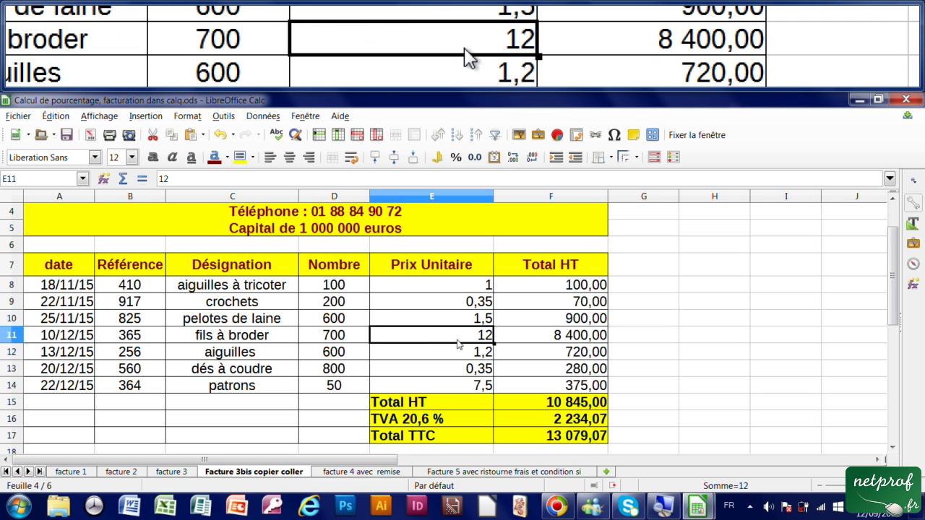
{"action": "type", "text": "8"}
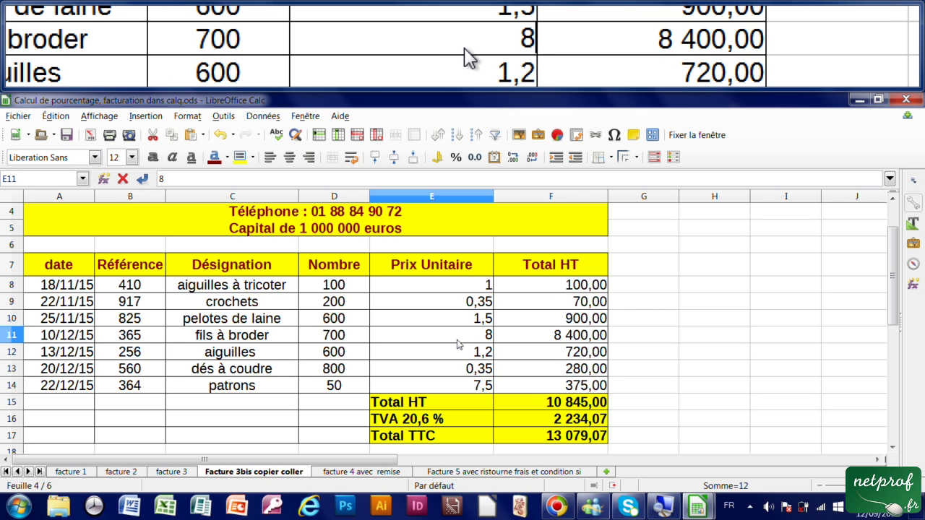
{"action": "key", "text": "Return"}
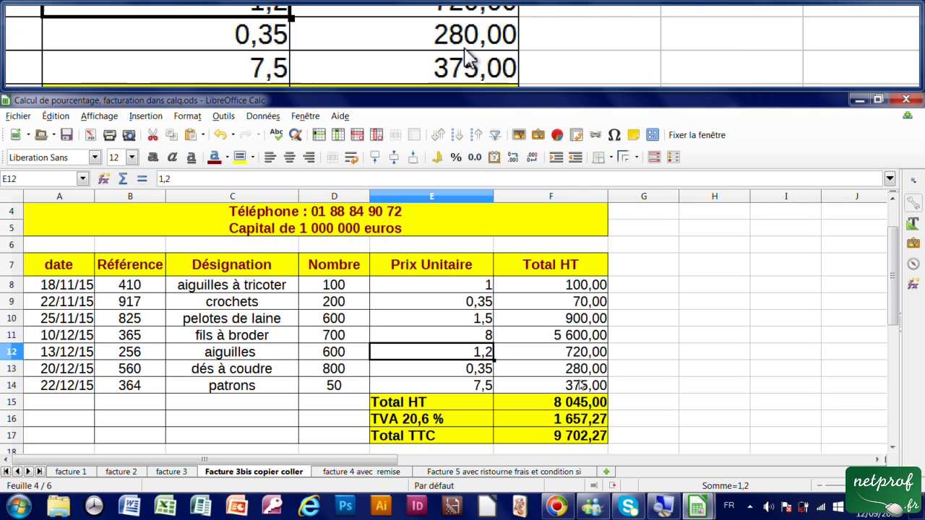
Set the patrons unit price to 4 and the dés à coudre price to 0,2
{"action": "left_click", "coordinate": [477, 301]}
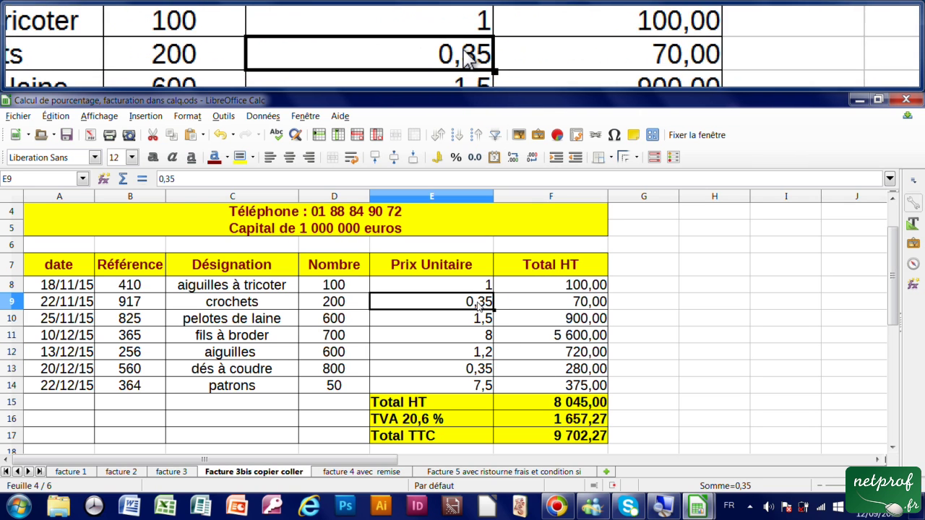
{"action": "left_click", "coordinate": [477, 387]}
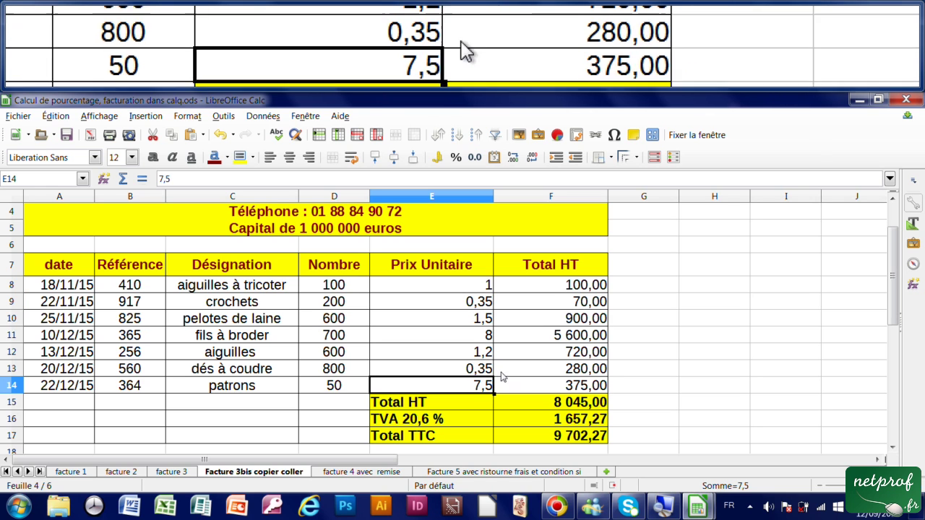
{"action": "type", "text": "4"}
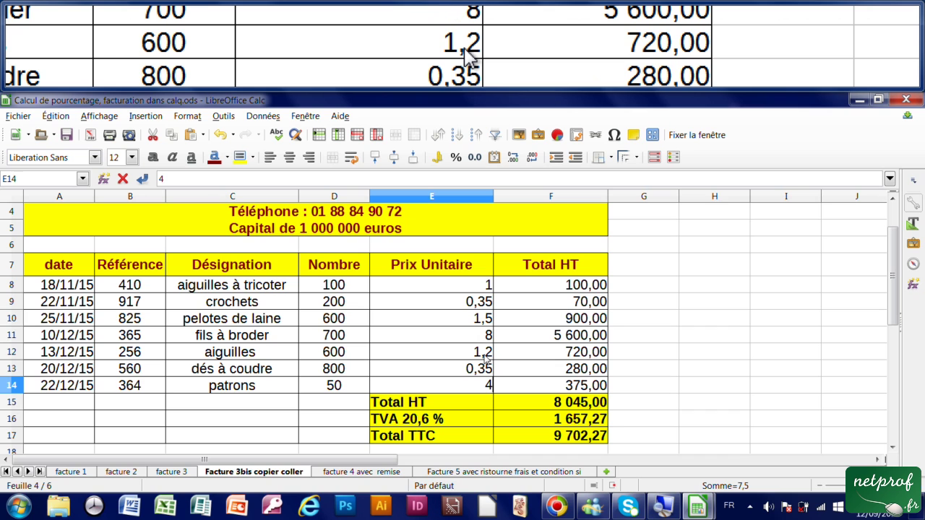
{"action": "key", "text": "Return"}
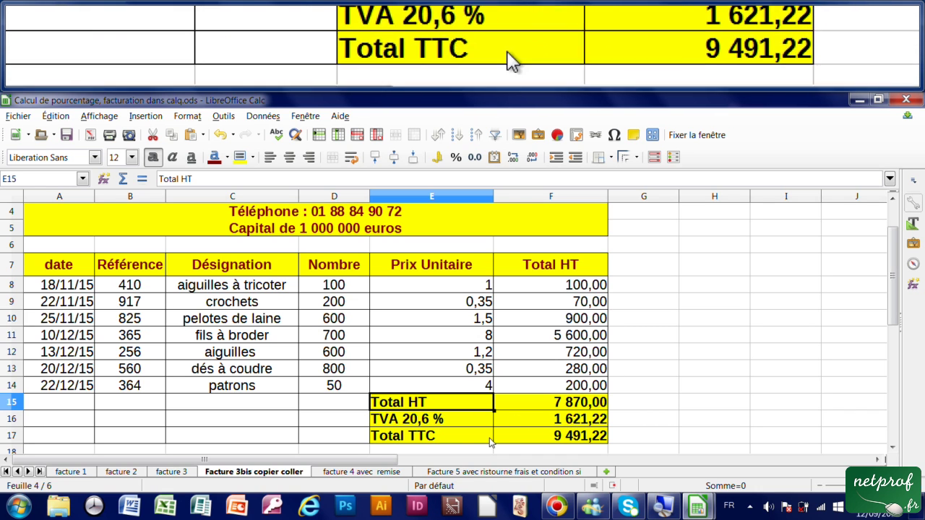
{"action": "left_click", "coordinate": [467, 370]}
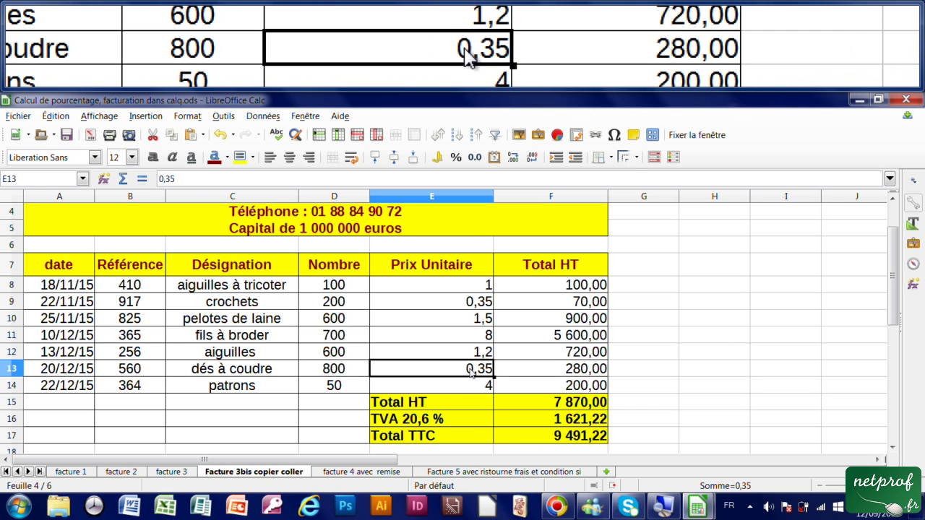
{"action": "type", "text": "0,"}
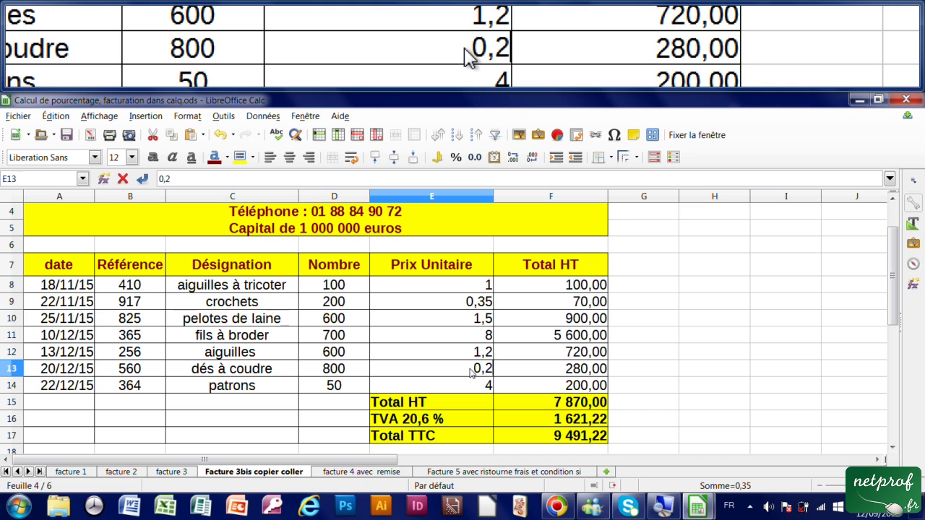
{"action": "key", "text": "Return"}
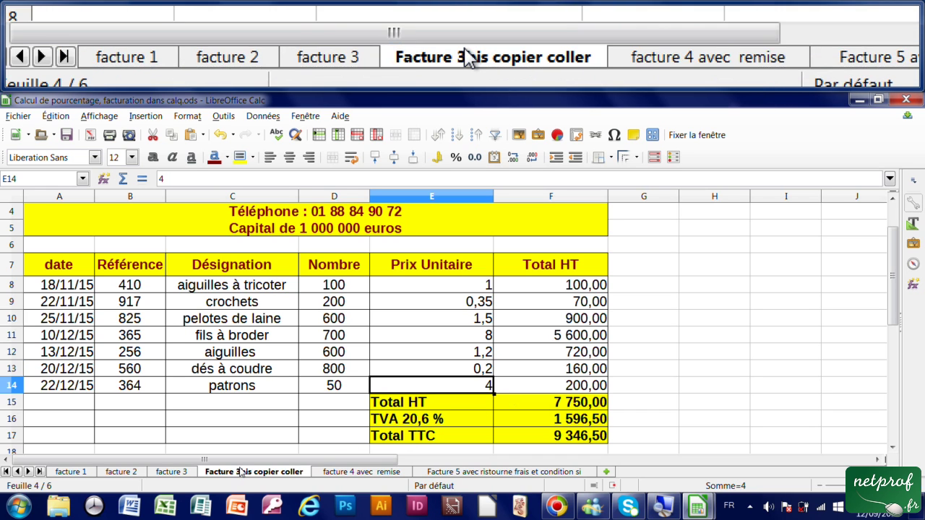
{"action": "left_click", "coordinate": [185, 472]}
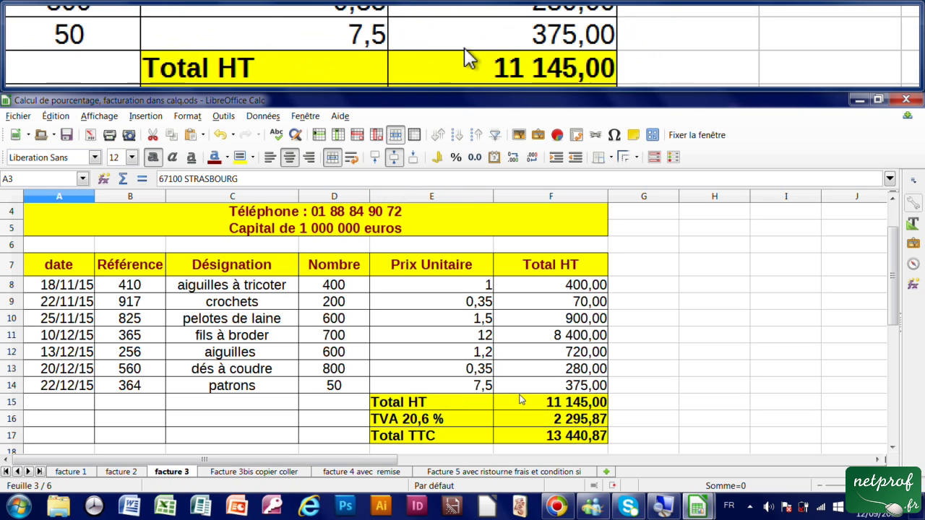
On the facture 4 avec remise sheet, enter =B2*C2 in D2 (168) and fill it down to D6
{"action": "left_click", "coordinate": [255, 474]}
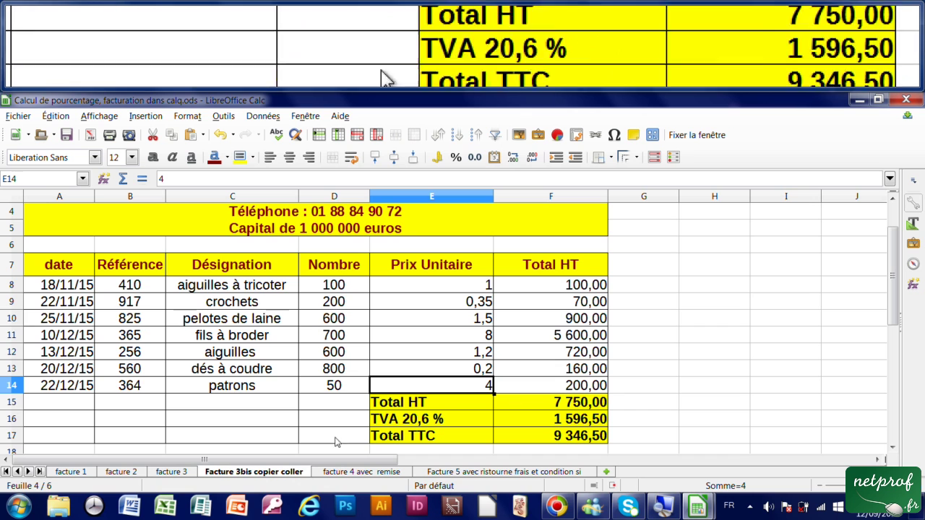
{"action": "left_click", "coordinate": [379, 473]}
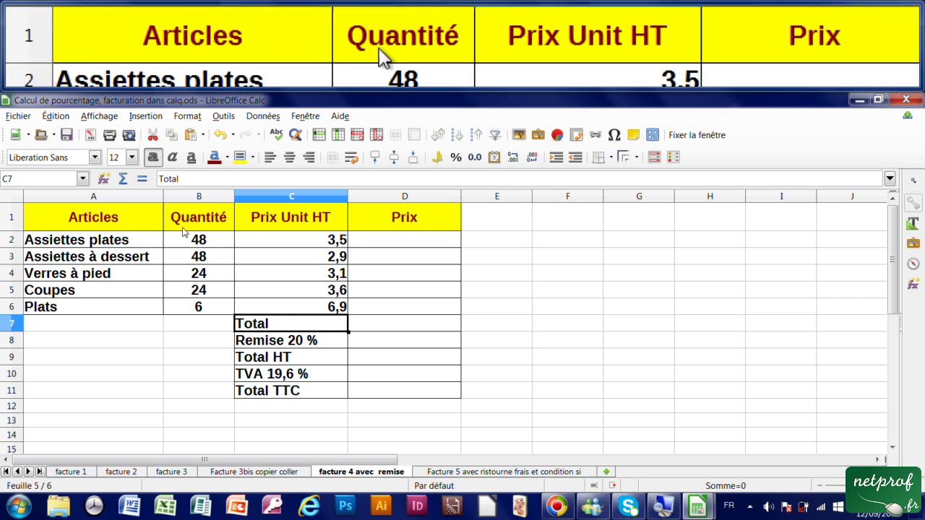
{"action": "left_click", "coordinate": [418, 243]}
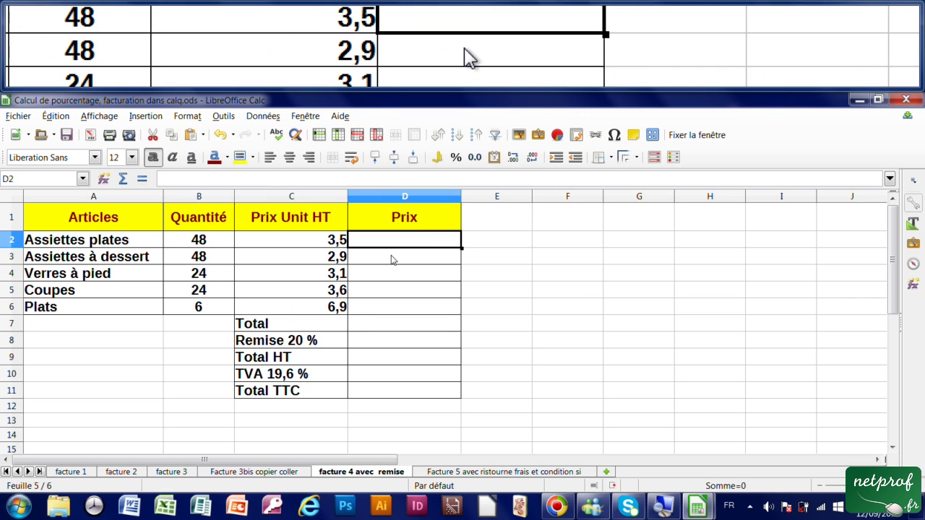
{"action": "type", "text": "="}
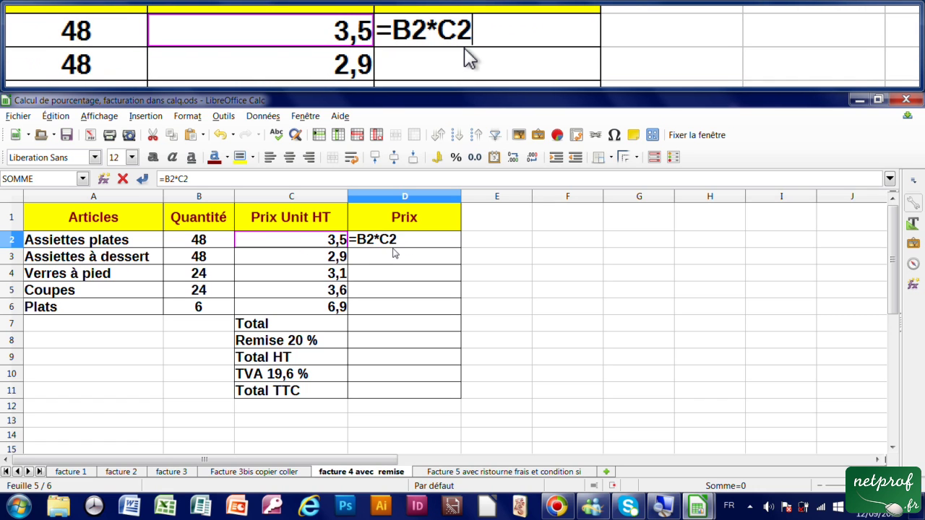
{"action": "key", "text": "Return"}
{"action": "left_click", "coordinate": [403, 242]}
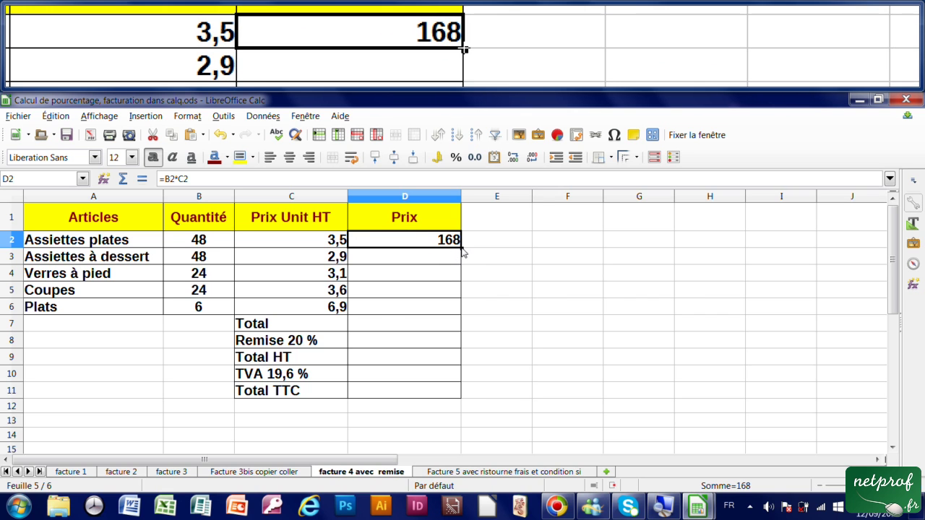
{"action": "left_click_drag", "start_coordinate": [462, 248], "coordinate": [452, 315]}
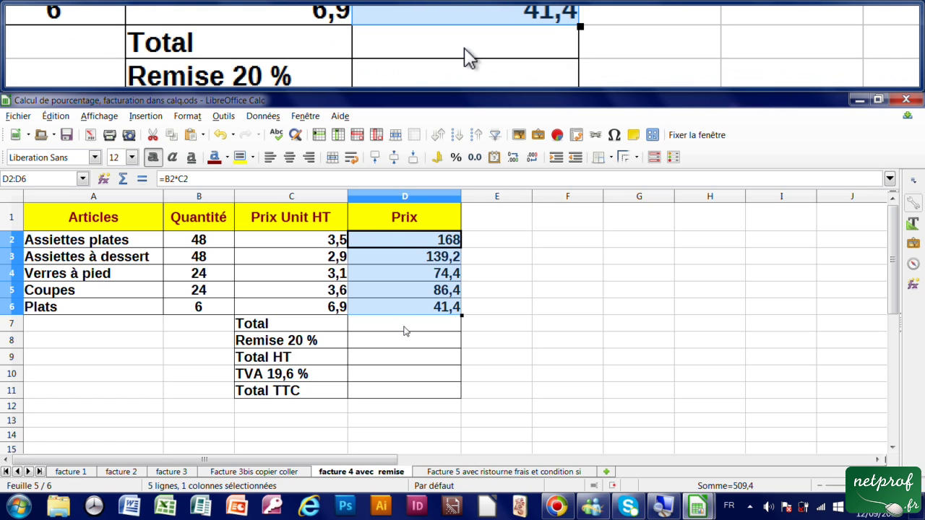
Sum the Prix column into D7, giving a total of 509,4
{"action": "left_click", "coordinate": [405, 330]}
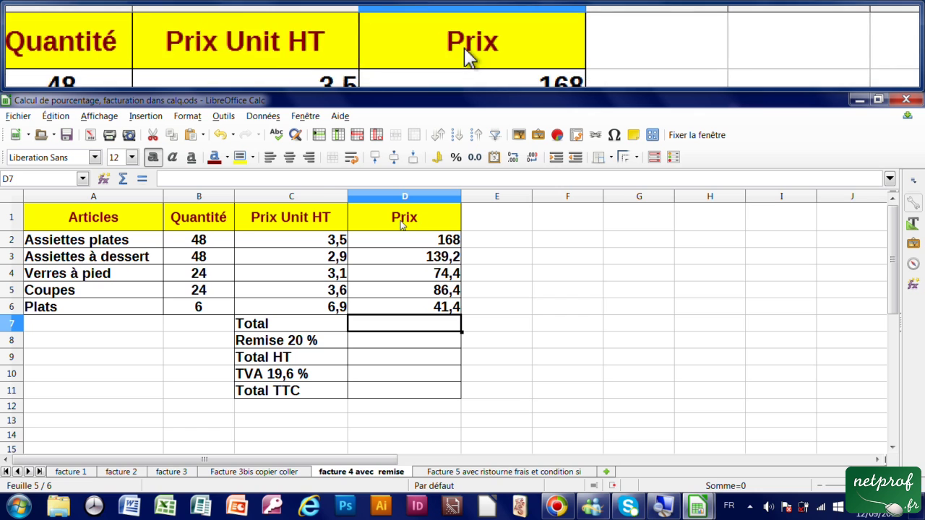
{"action": "left_click", "coordinate": [123, 181]}
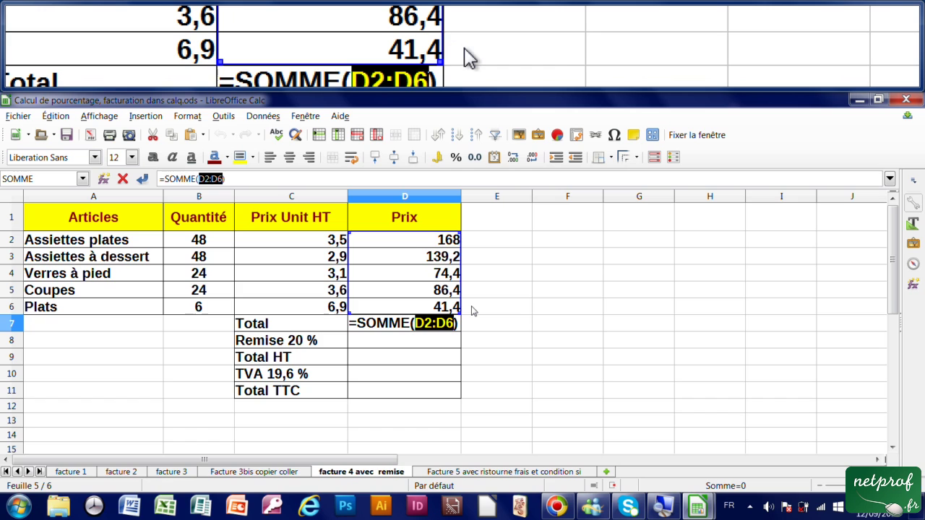
{"action": "key", "text": "Return"}
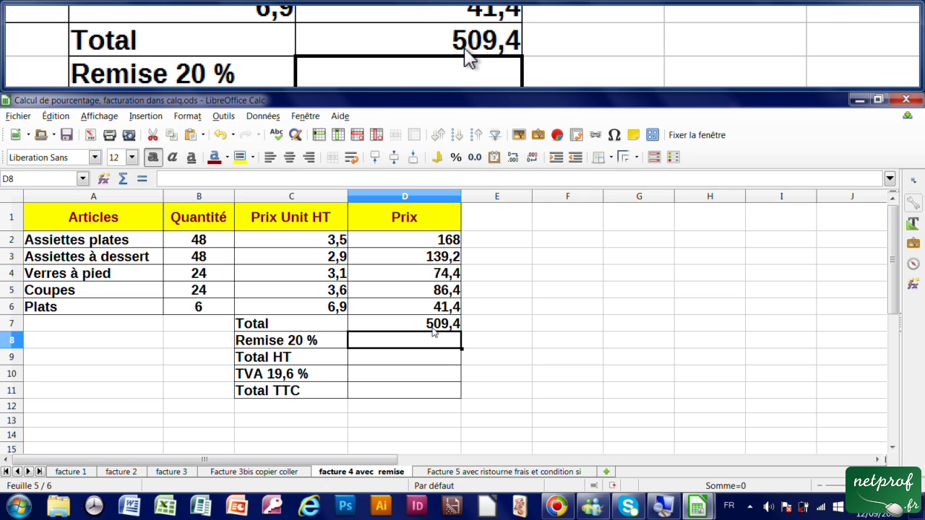
Compute the 20 % discount in D8 as =D7*20%, giving 101,88
{"action": "type", "text": "="}
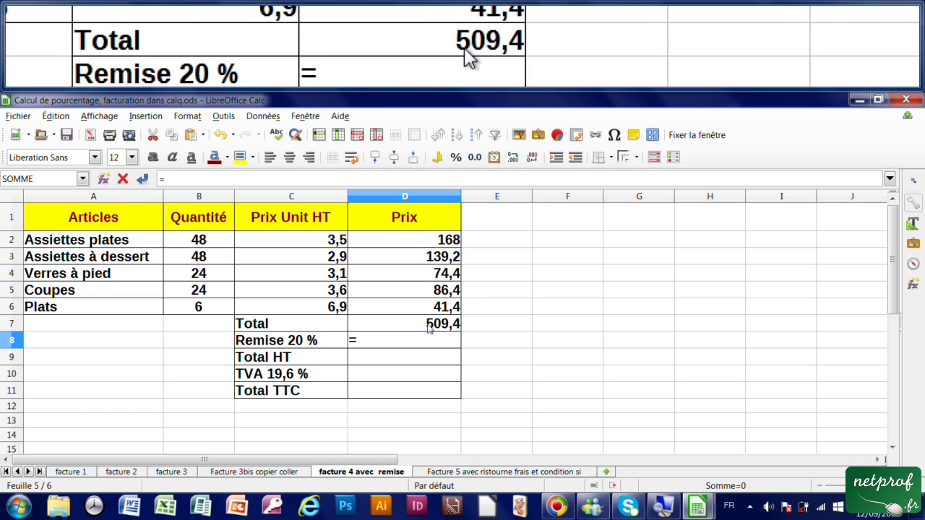
{"action": "left_click", "coordinate": [411, 323]}
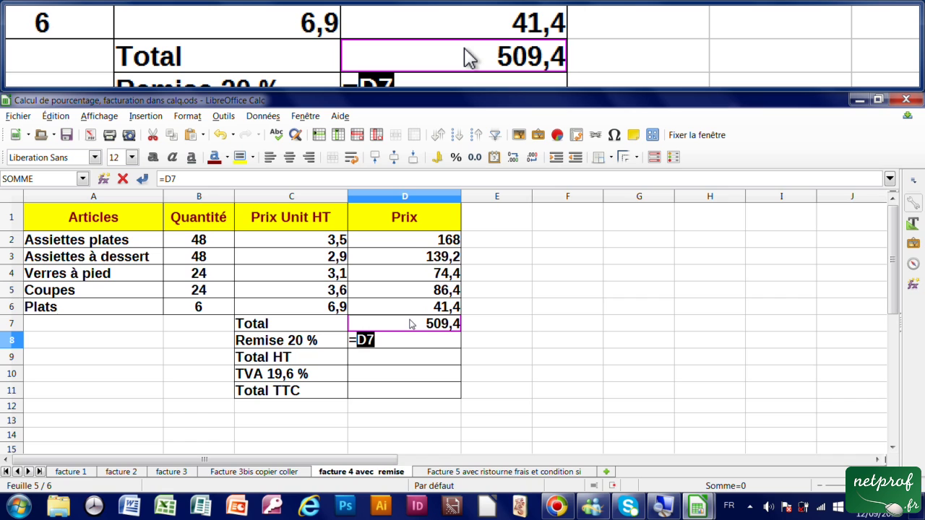
{"action": "left_click", "coordinate": [402, 341]}
{"action": "type", "text": "*20%"}
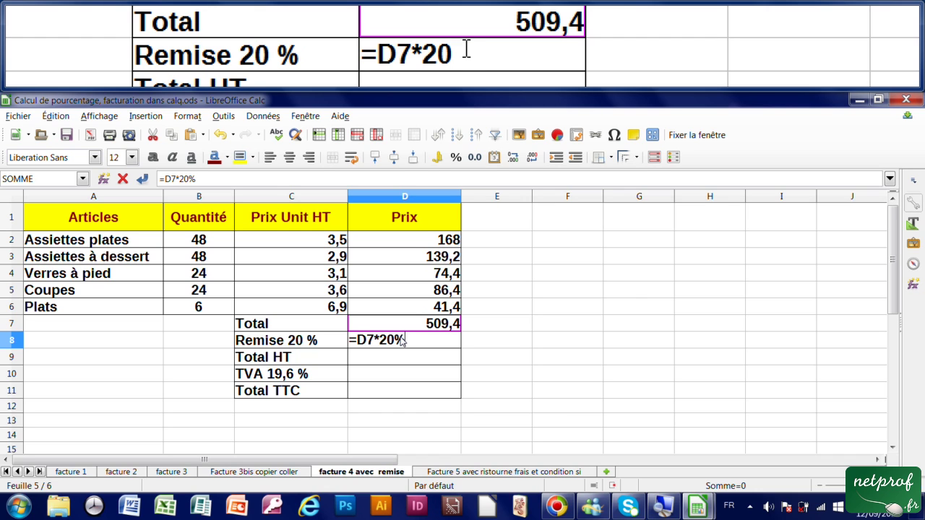
{"action": "key", "text": "Return"}
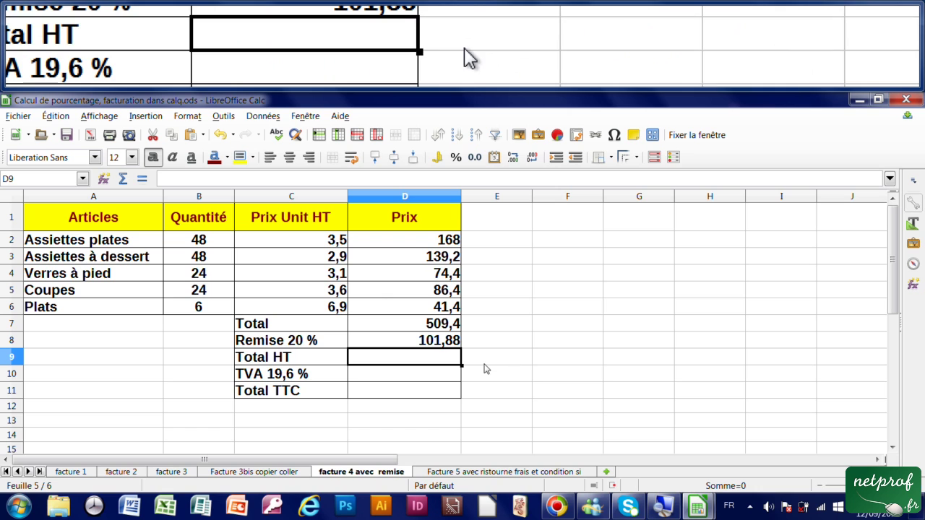
{"action": "left_click", "coordinate": [423, 343]}
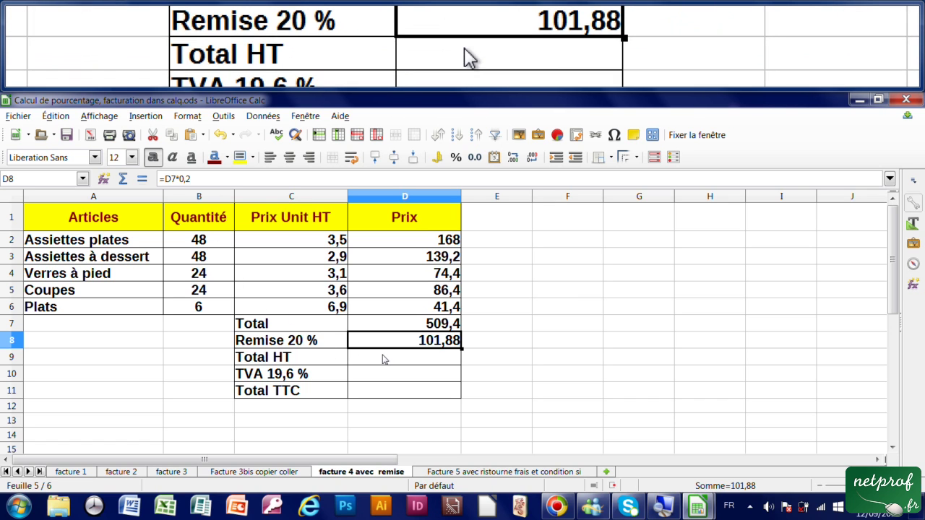
Set Total HT in D9 to =D7-D8, giving 407,52
{"action": "left_click", "coordinate": [382, 359]}
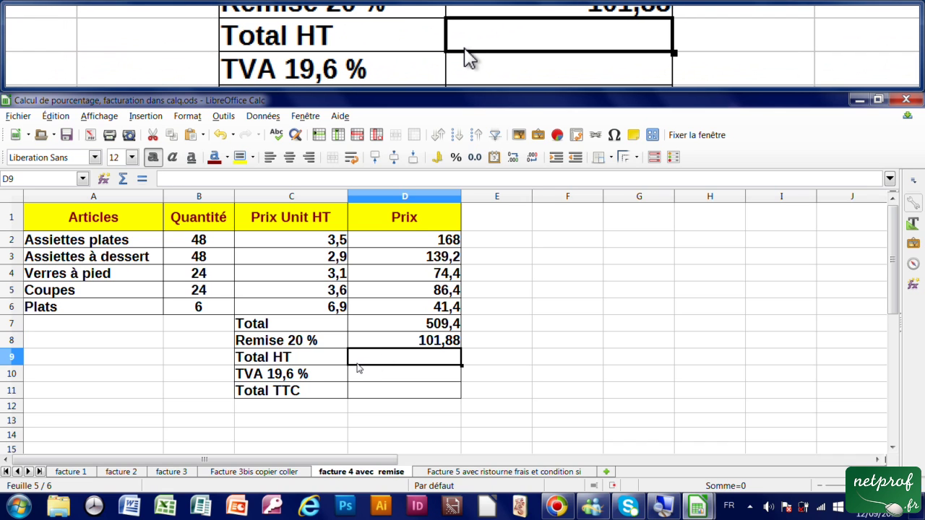
{"action": "type", "text": "="}
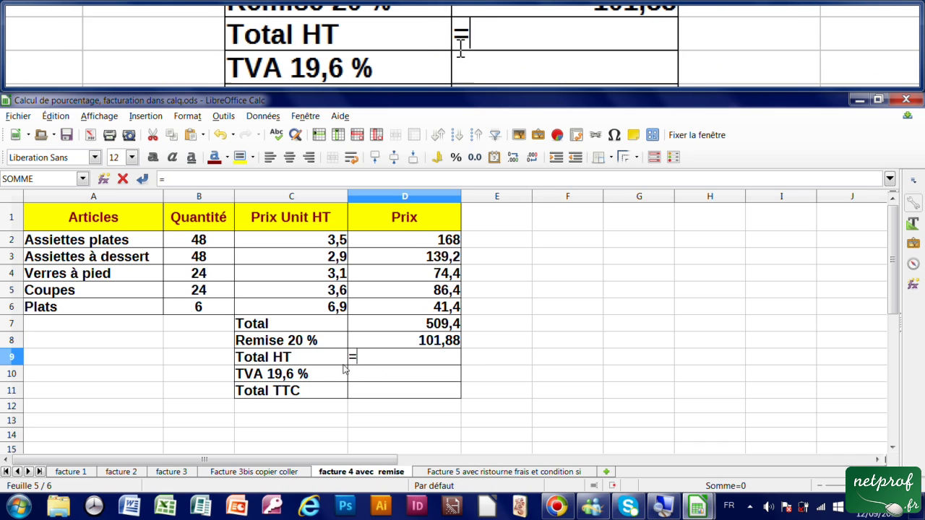
{"action": "left_click", "coordinate": [406, 328]}
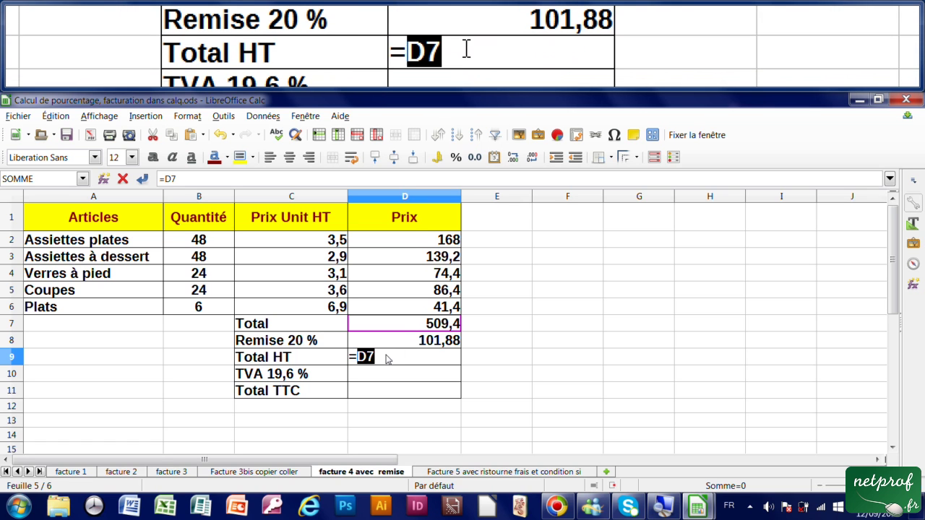
{"action": "type", "text": "-"}
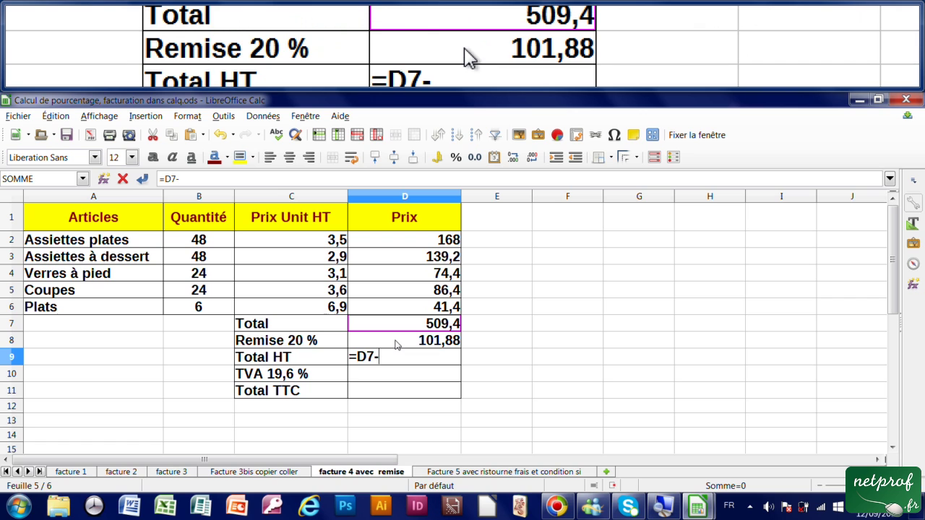
{"action": "left_click", "coordinate": [396, 345]}
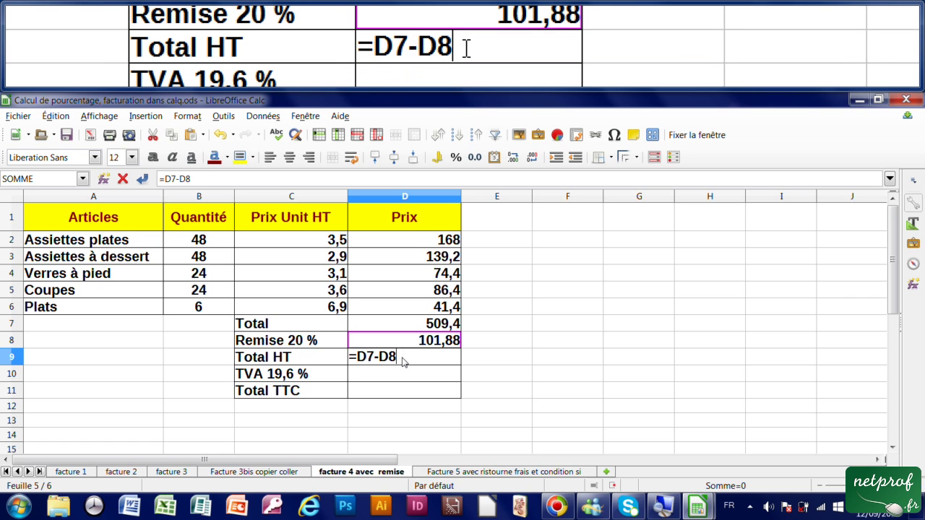
{"action": "key", "text": "Return"}
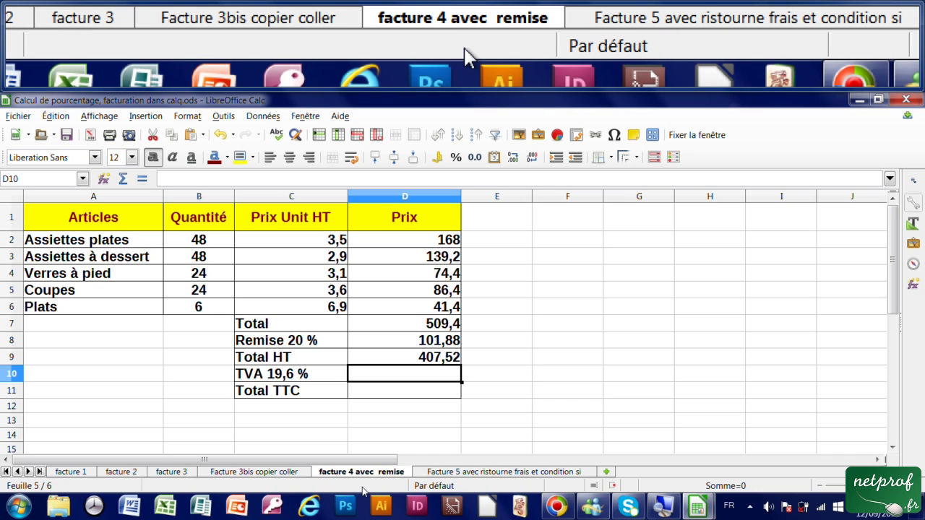
Compute the 19,6 % VAT in D10 as =D9*19,6%, giving 79,87392
{"action": "type", "text": "="}
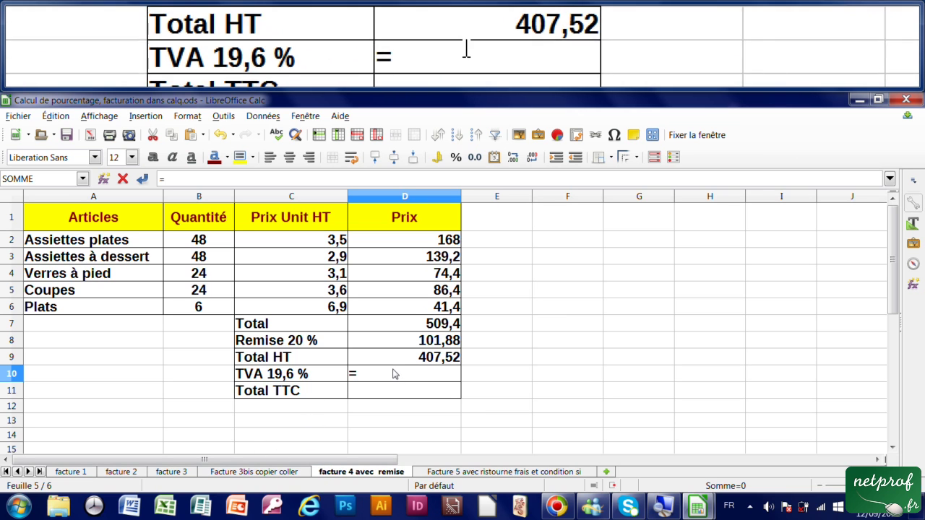
{"action": "left_click", "coordinate": [363, 361]}
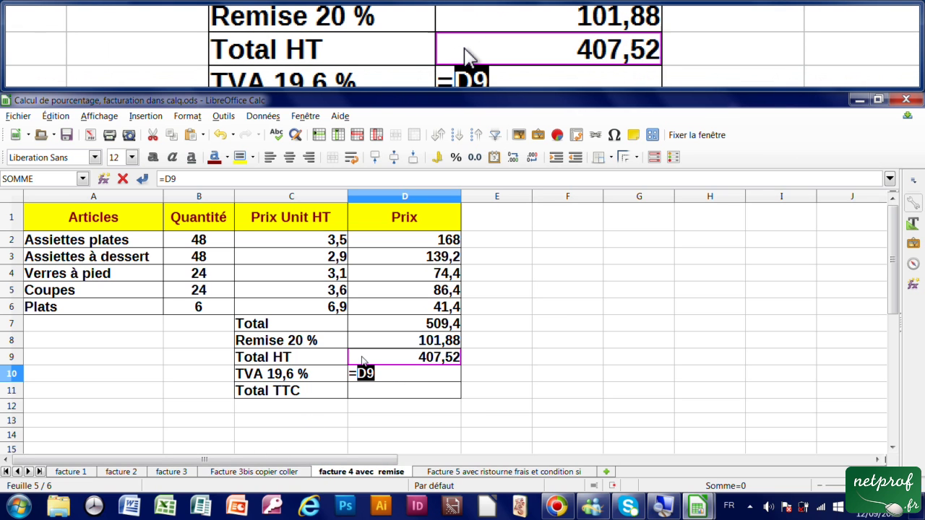
{"action": "left_click", "coordinate": [382, 374]}
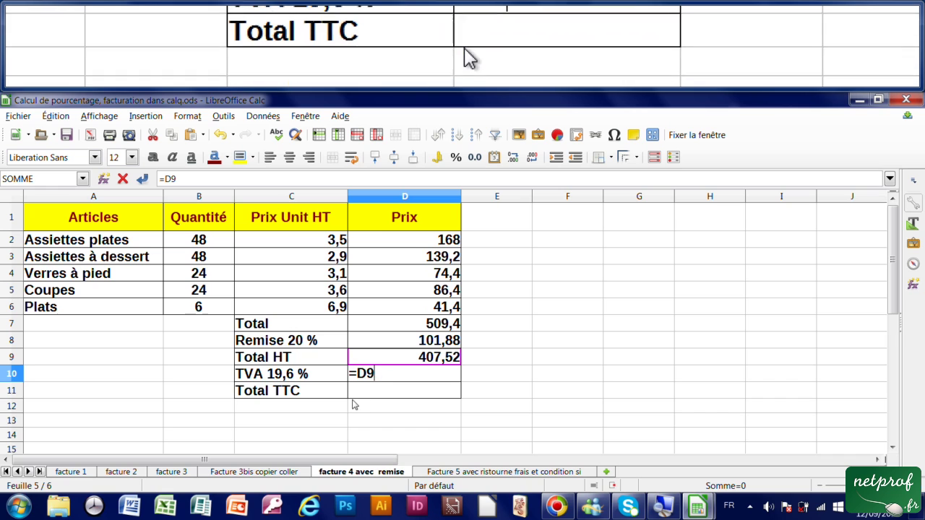
{"action": "type", "text": "*"}
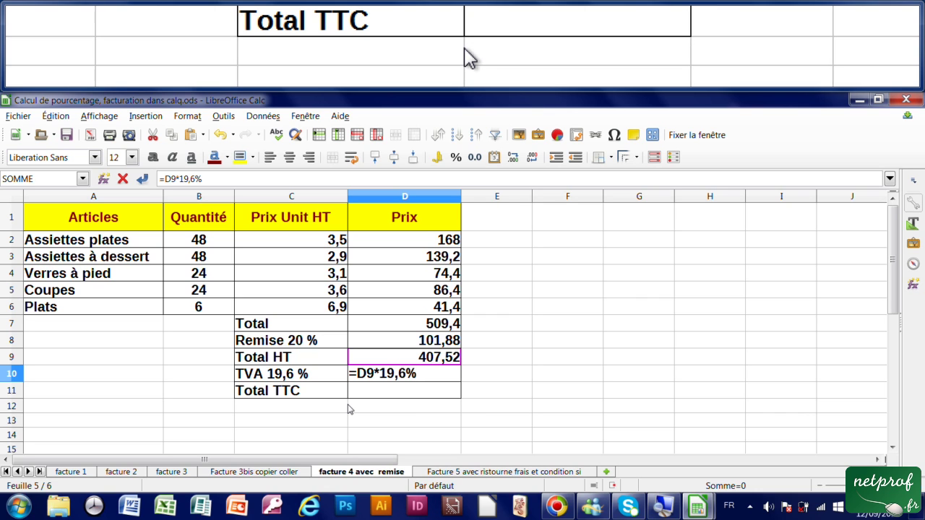
{"action": "key", "text": "Return"}
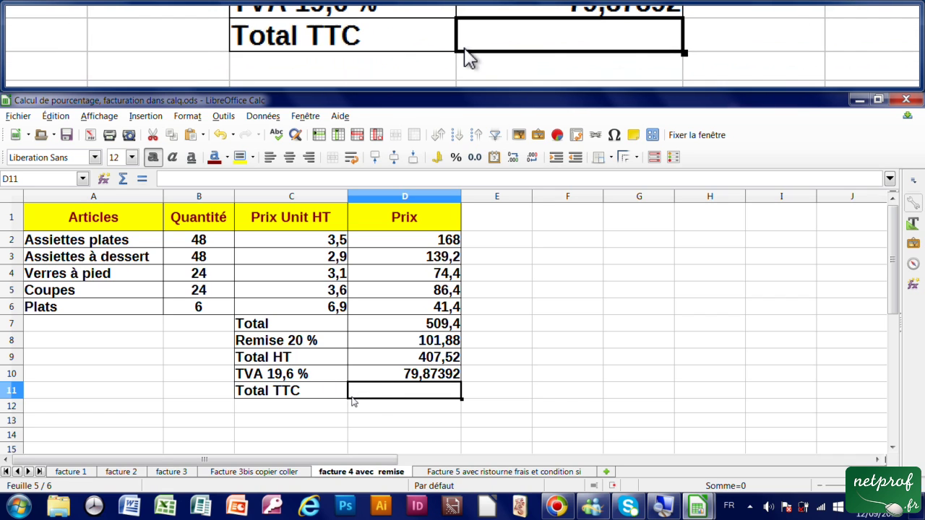
Enter Total TTC in D11 as =D9+D10, giving 487,39392
{"action": "type", "text": "="}
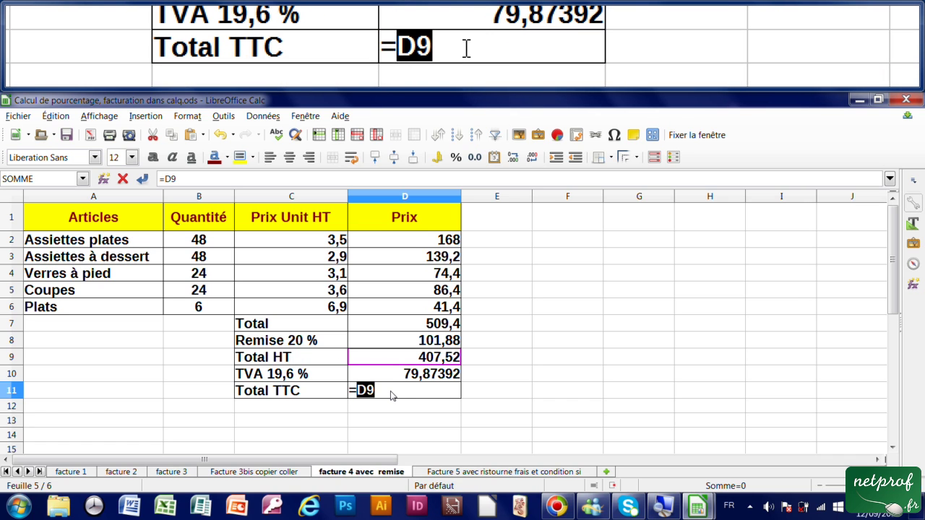
{"action": "type", "text": "+"}
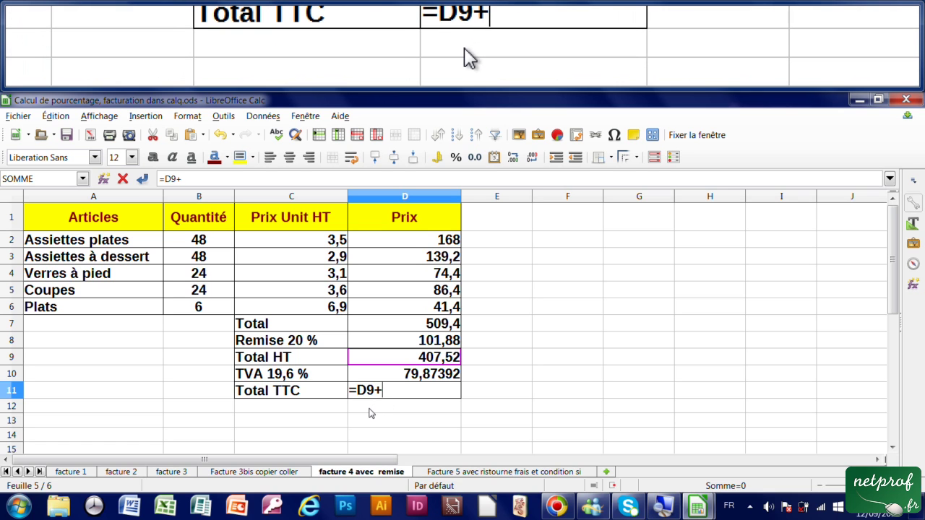
{"action": "left_click", "coordinate": [381, 375]}
{"action": "left_click", "coordinate": [412, 394]}
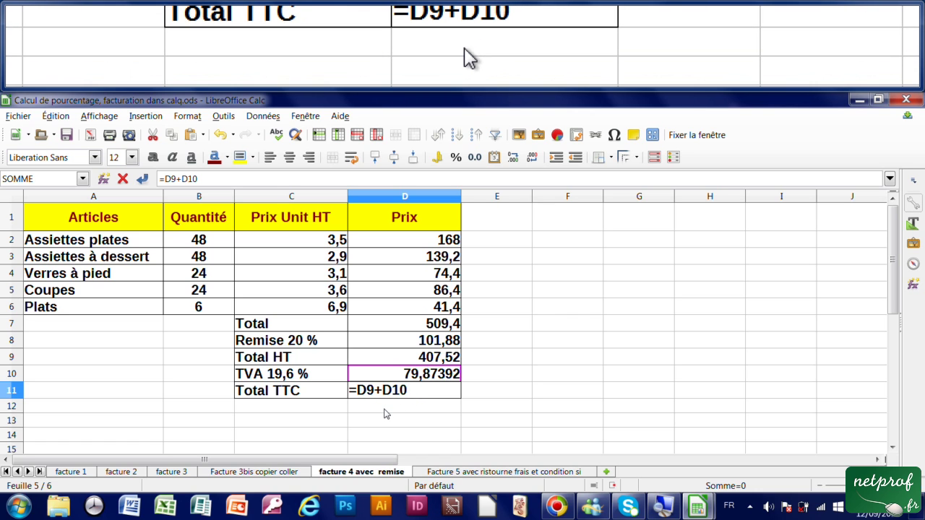
{"action": "key", "text": "Return"}
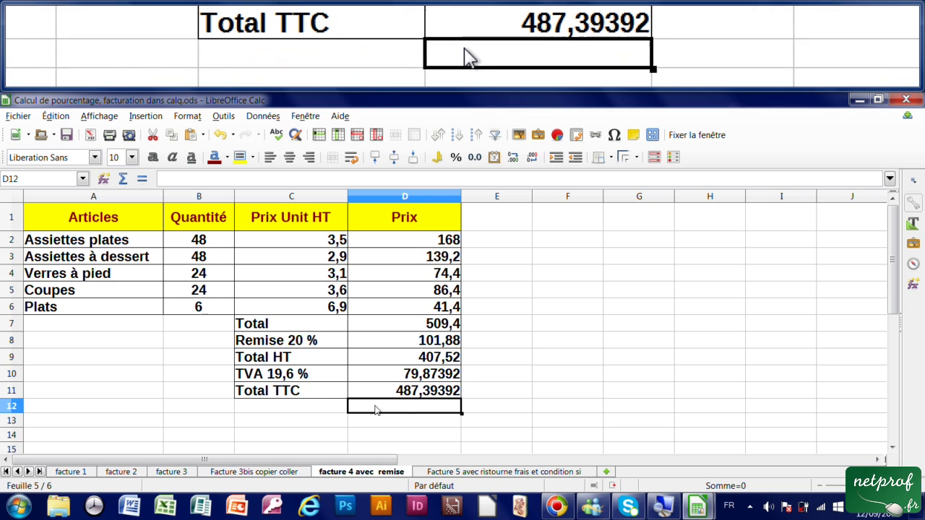
{"action": "left_click", "coordinate": [428, 391]}
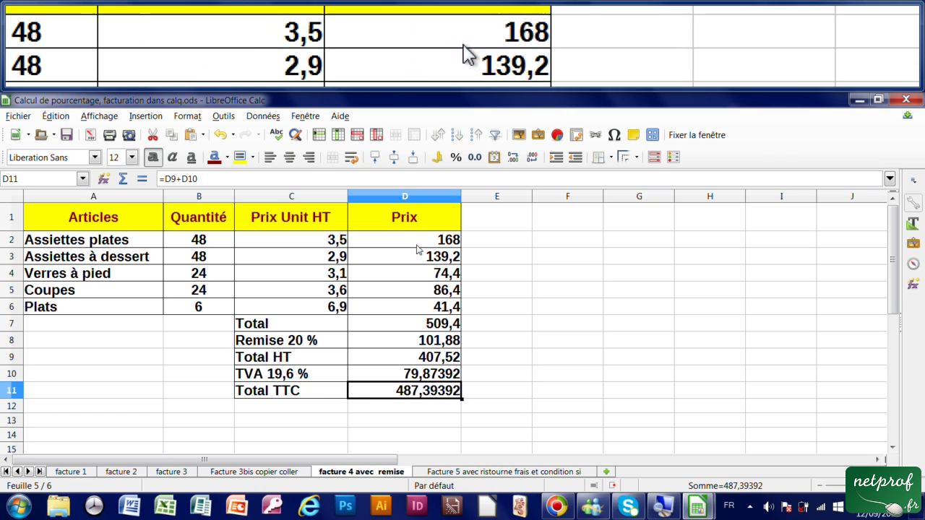
Show D2:D11 as euro currency with two decimals (168,00 € to 487,39 €) and save
{"action": "left_click_drag", "start_coordinate": [426, 240], "coordinate": [423, 392]}
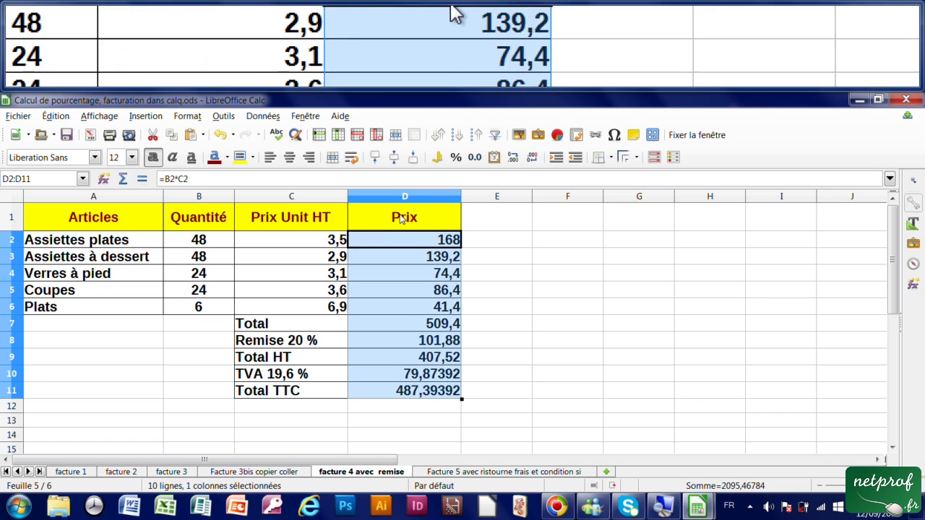
{"action": "left_click", "coordinate": [474, 158]}
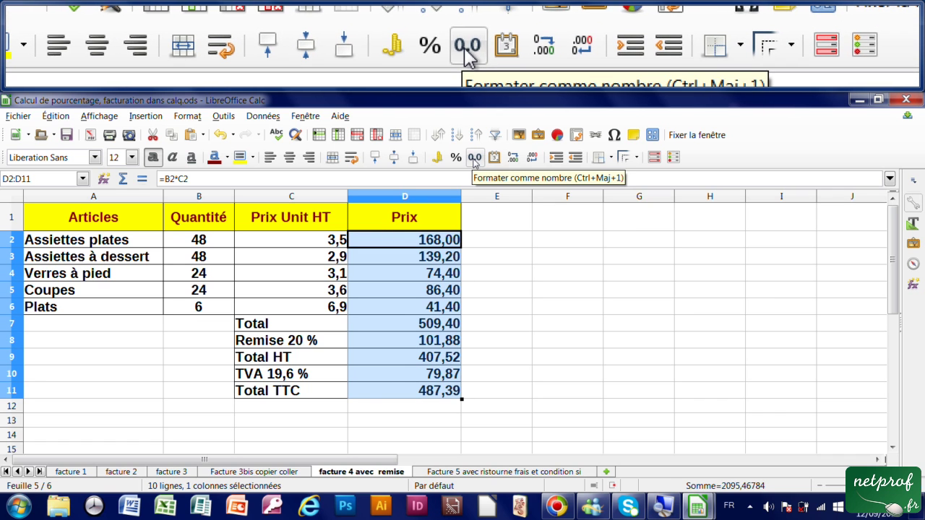
{"action": "left_click", "coordinate": [439, 158]}
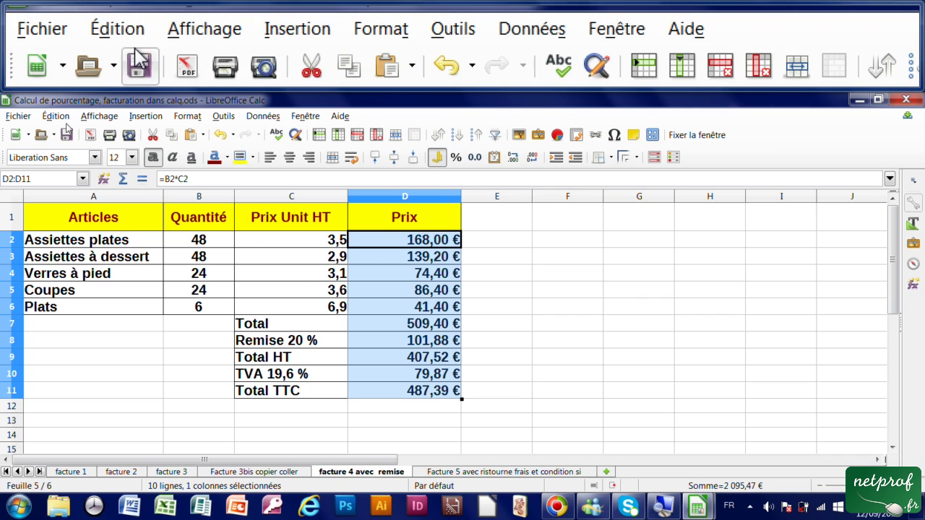
{"action": "left_click", "coordinate": [66, 135]}
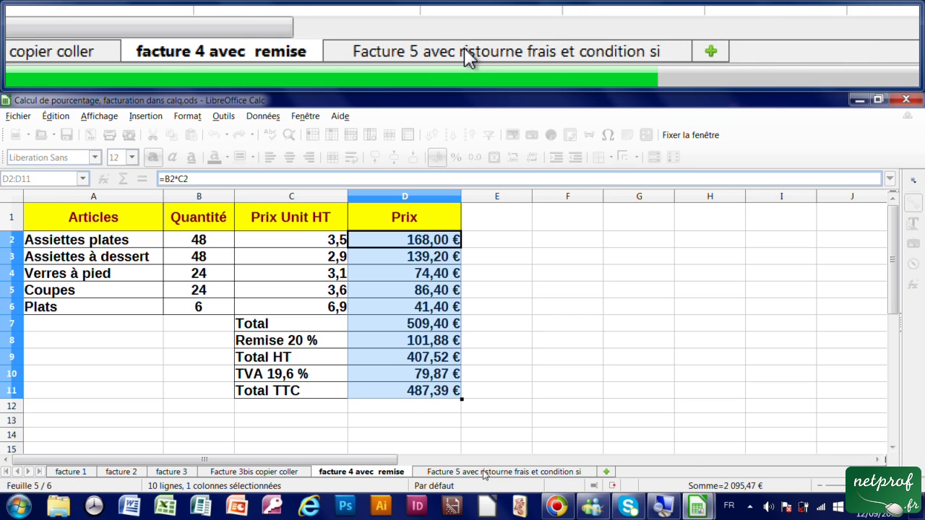
On the Facture 5 sheet, enter =B2*C2 in D2 and copy it down to D7 (3800 to 315)
{"action": "left_click", "coordinate": [484, 472]}
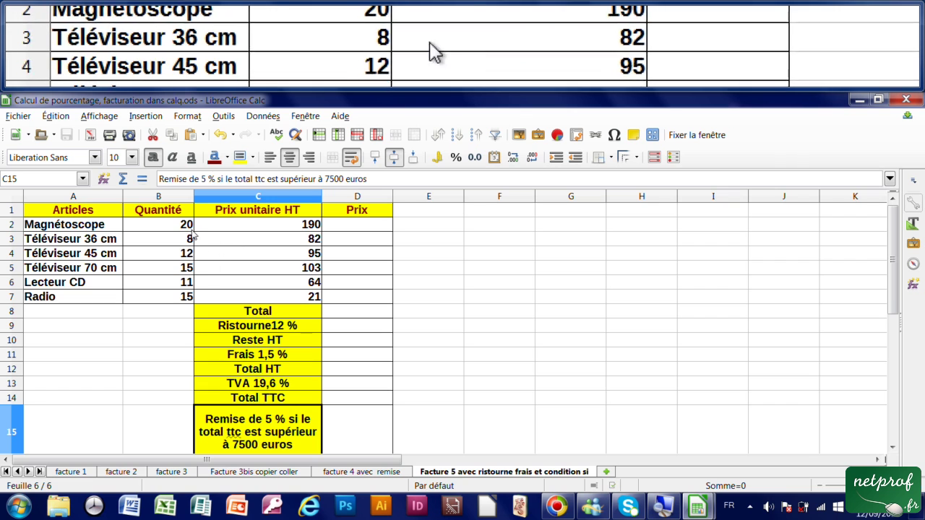
{"action": "left_click", "coordinate": [354, 224]}
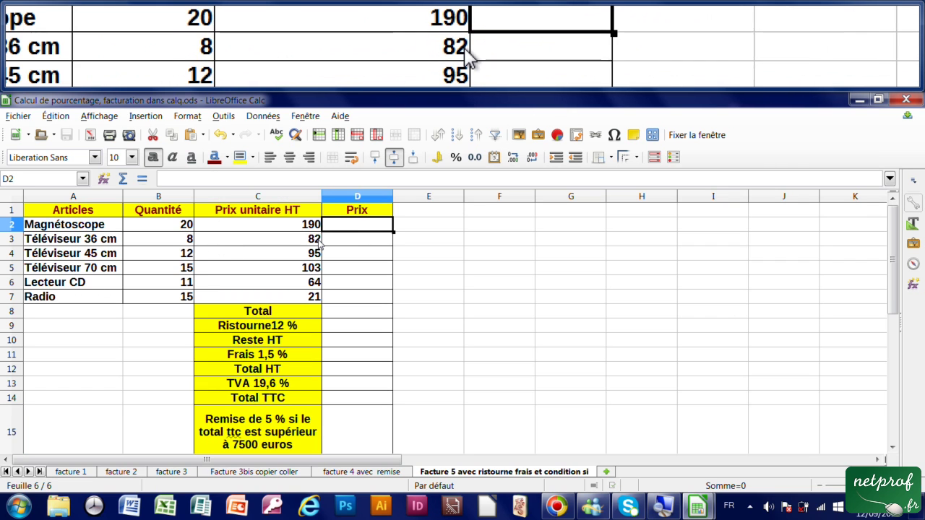
{"action": "type", "text": "=B2"}
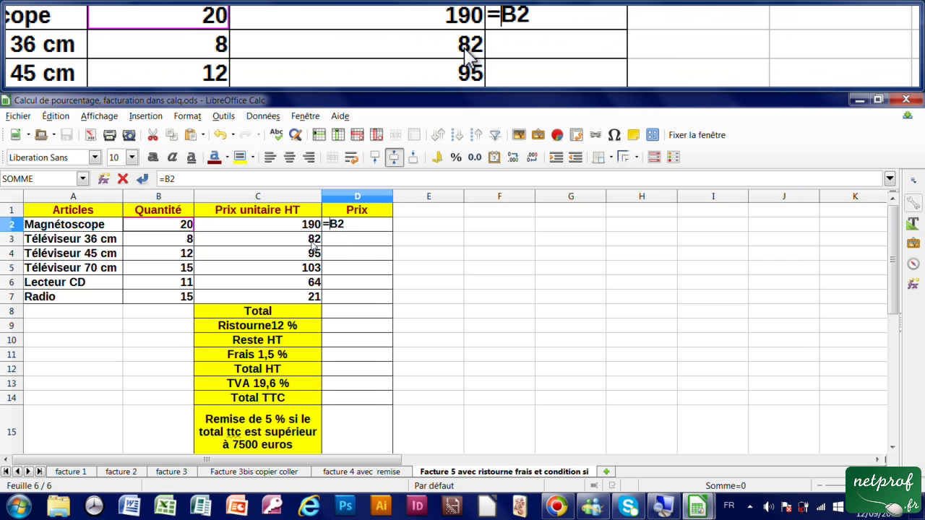
{"action": "type", "text": "*"}
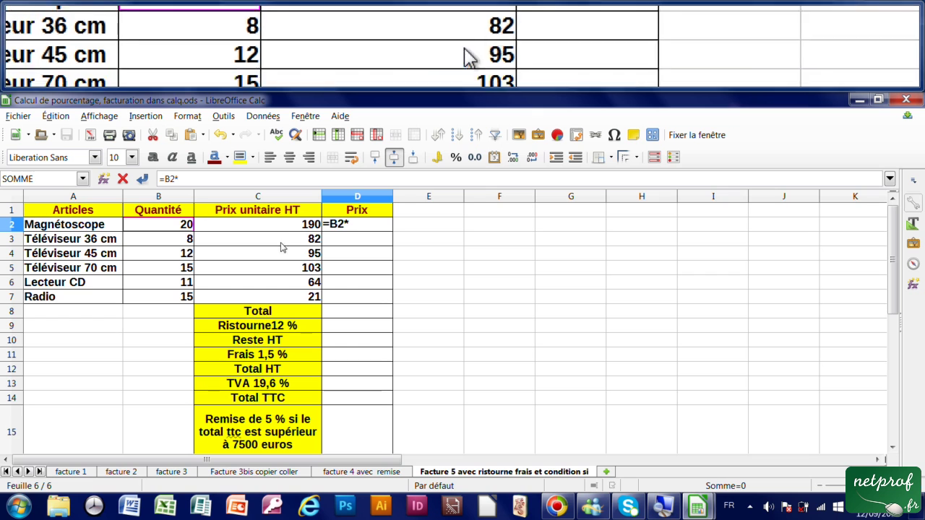
{"action": "left_click", "coordinate": [282, 228]}
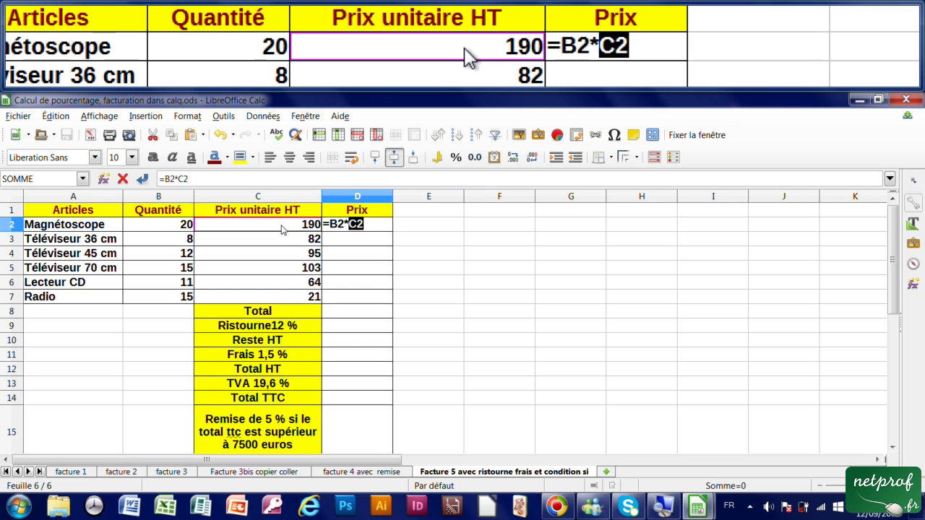
{"action": "key", "text": "Return"}
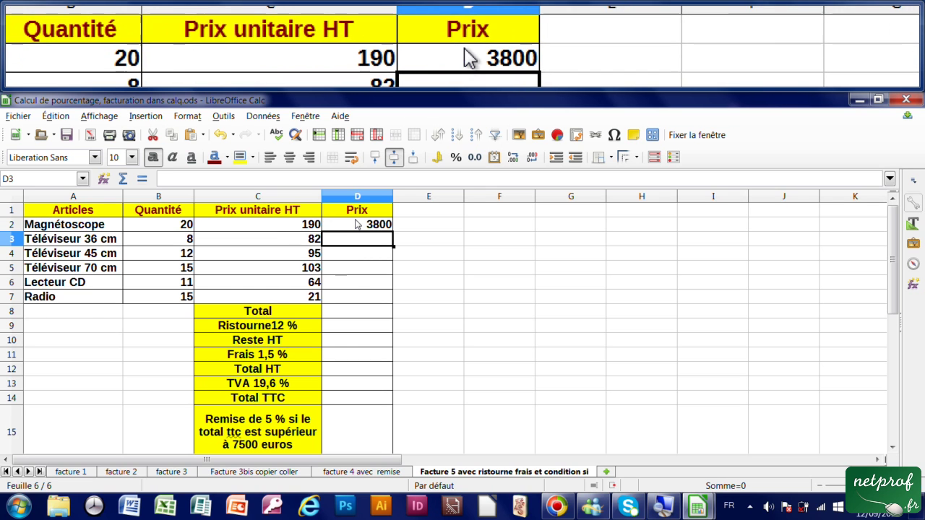
{"action": "left_click", "coordinate": [356, 225]}
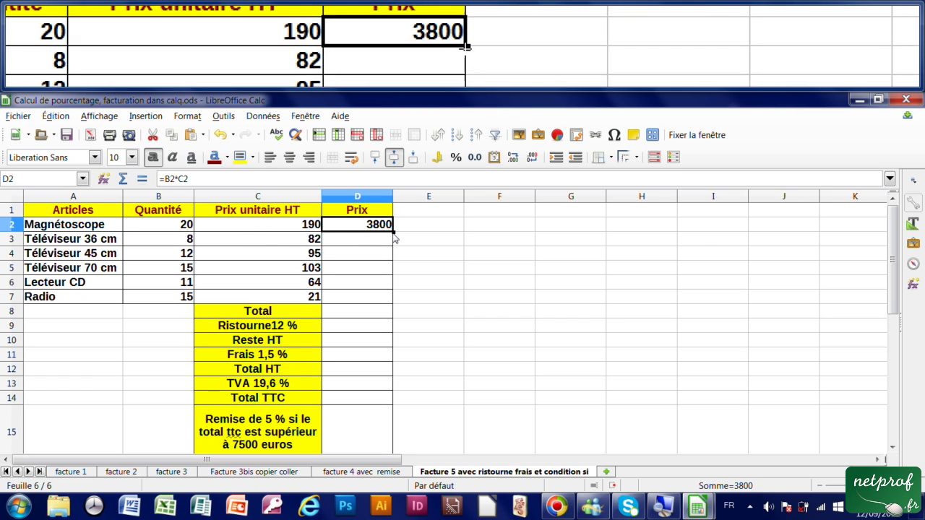
{"action": "left_click_drag", "start_coordinate": [393, 232], "coordinate": [383, 302]}
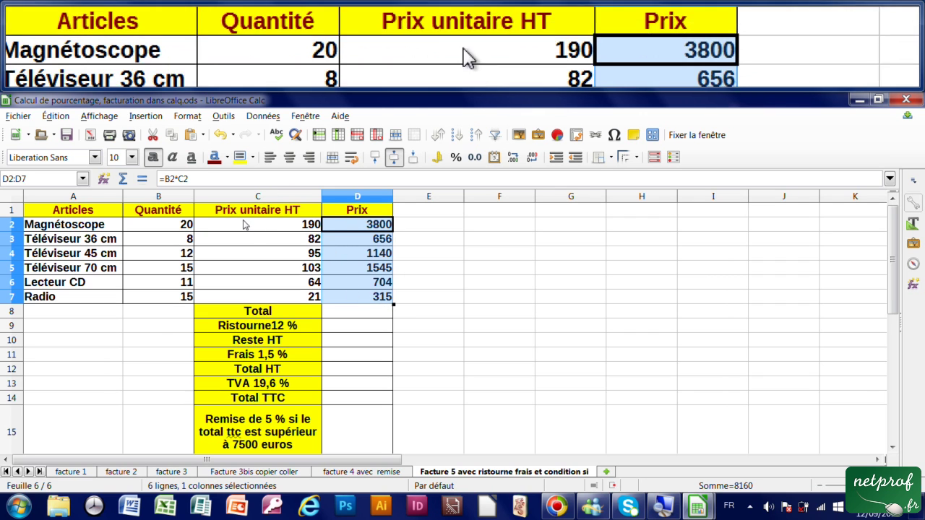
{"action": "left_click", "coordinate": [356, 315]}
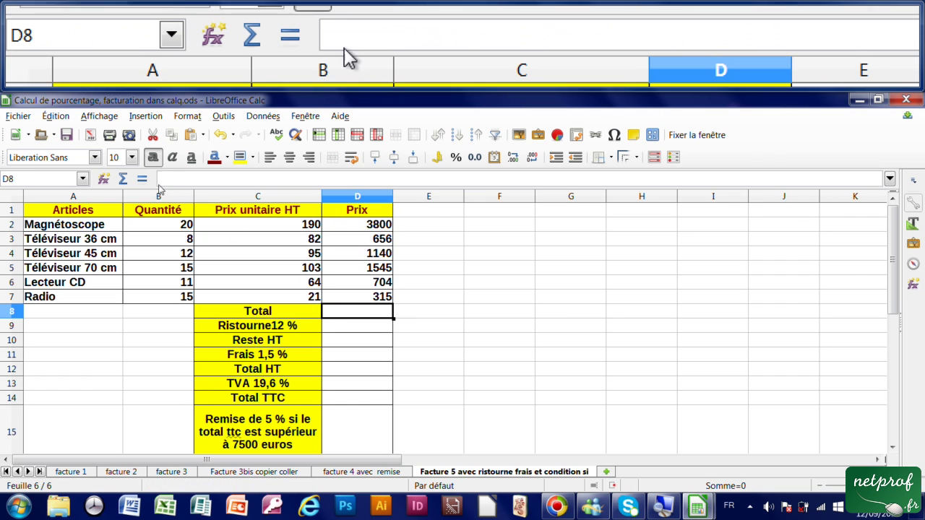
Sum the prices into D8 (8160) and compute the 12 % Ristourne =D8*12% in D9 (979,2)
{"action": "left_click", "coordinate": [124, 181]}
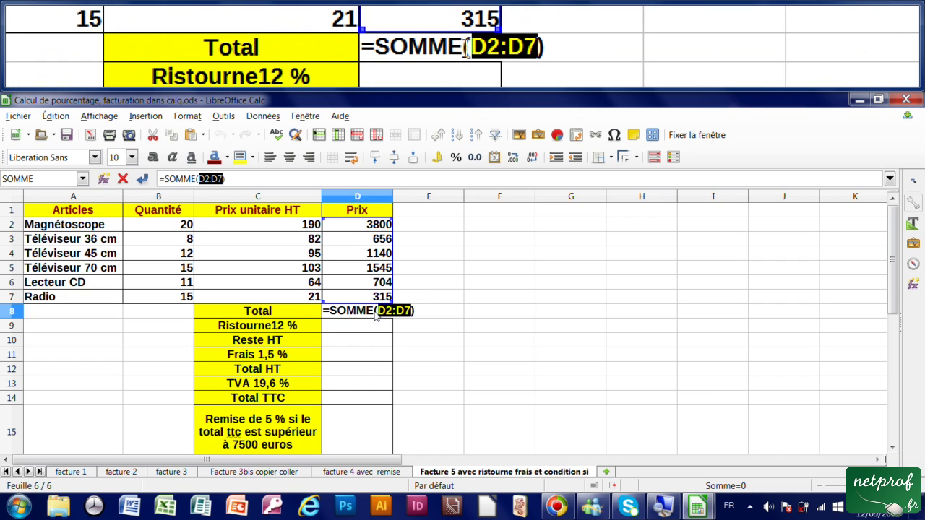
{"action": "key", "text": "Return"}
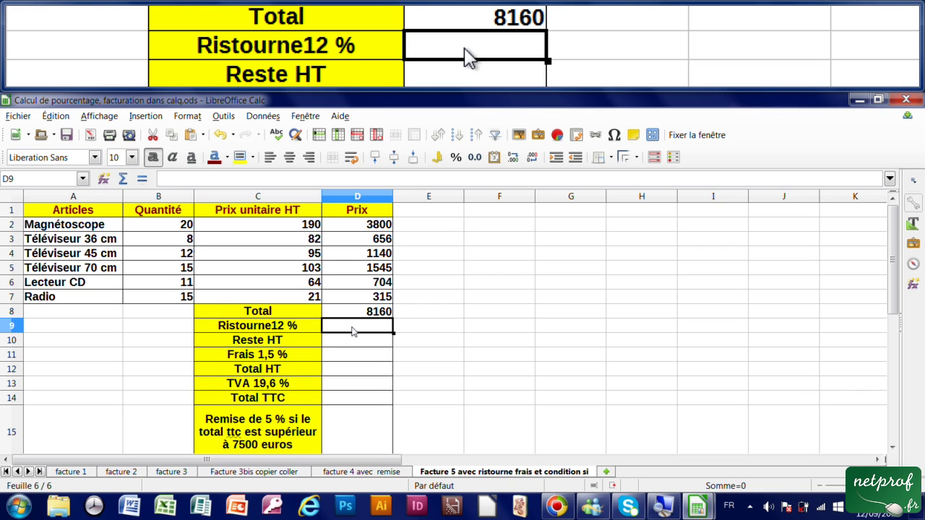
{"action": "type", "text": "="}
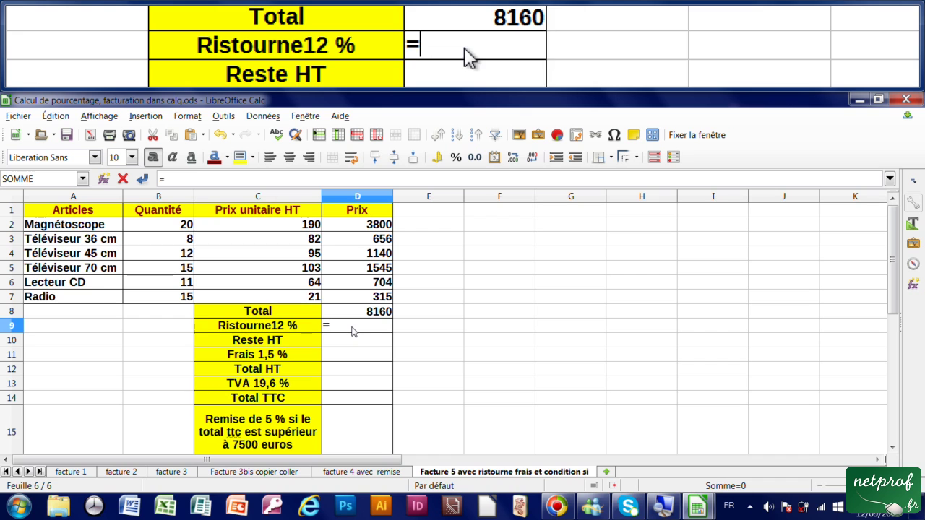
{"action": "left_click", "coordinate": [365, 316]}
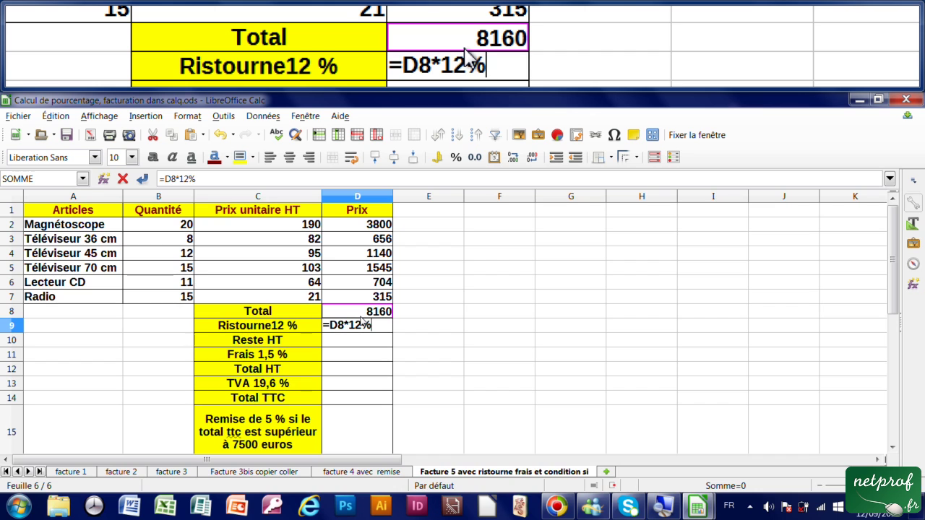
{"action": "key", "text": "Return"}
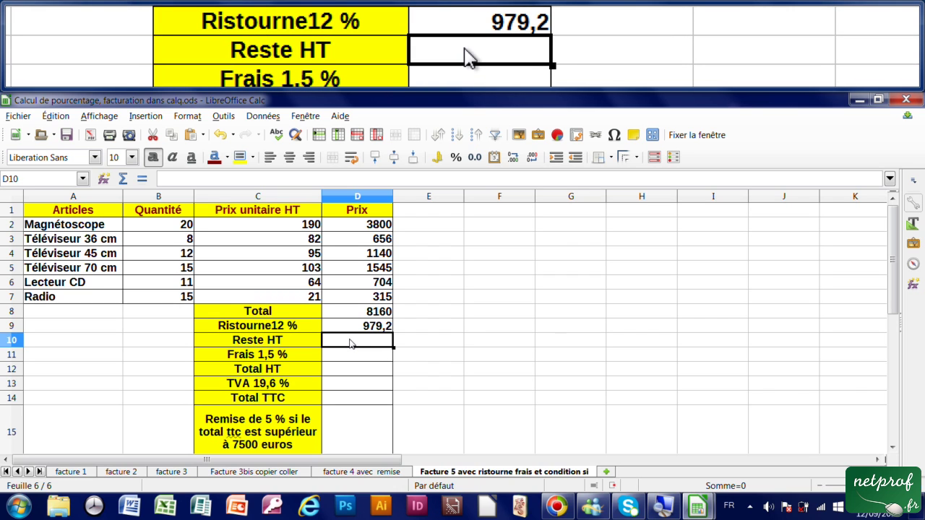
Set Reste HT in D10 to =D8-D9, giving 7180,8
{"action": "type", "text": "="}
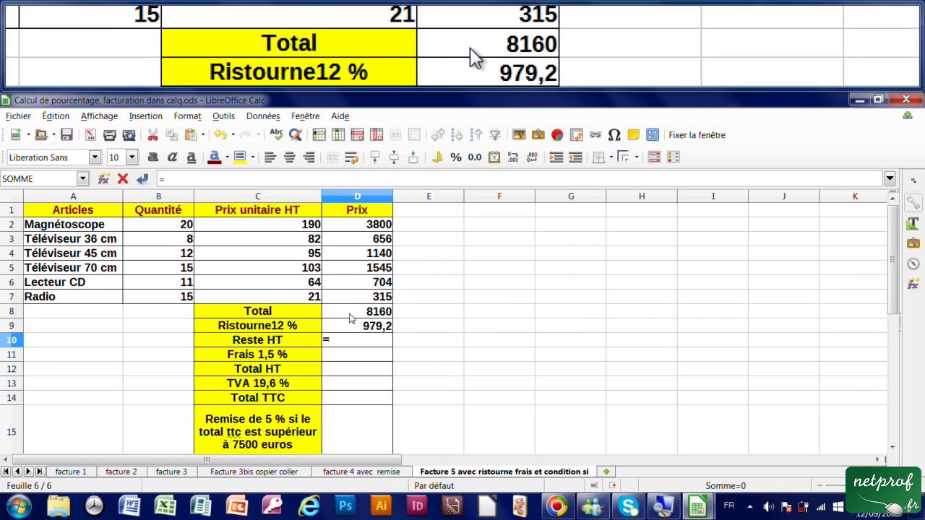
{"action": "left_click", "coordinate": [352, 313]}
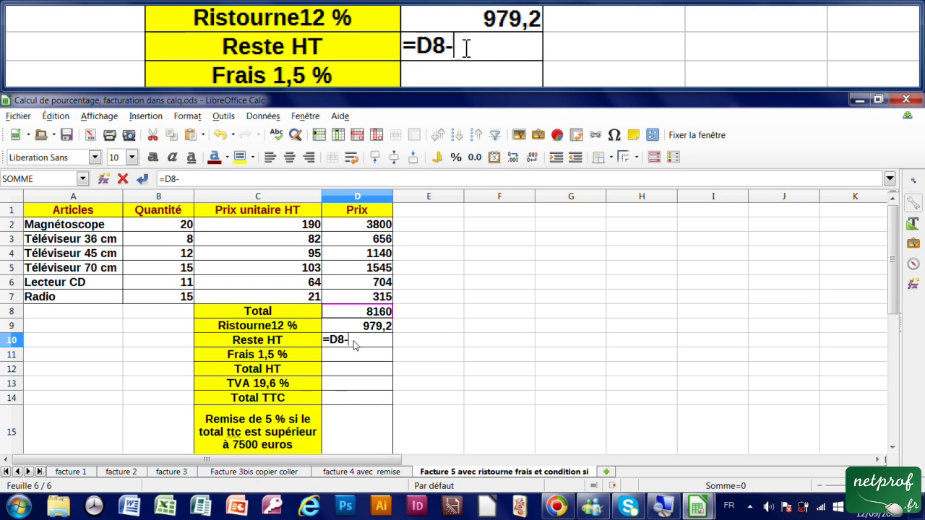
{"action": "left_click", "coordinate": [360, 328]}
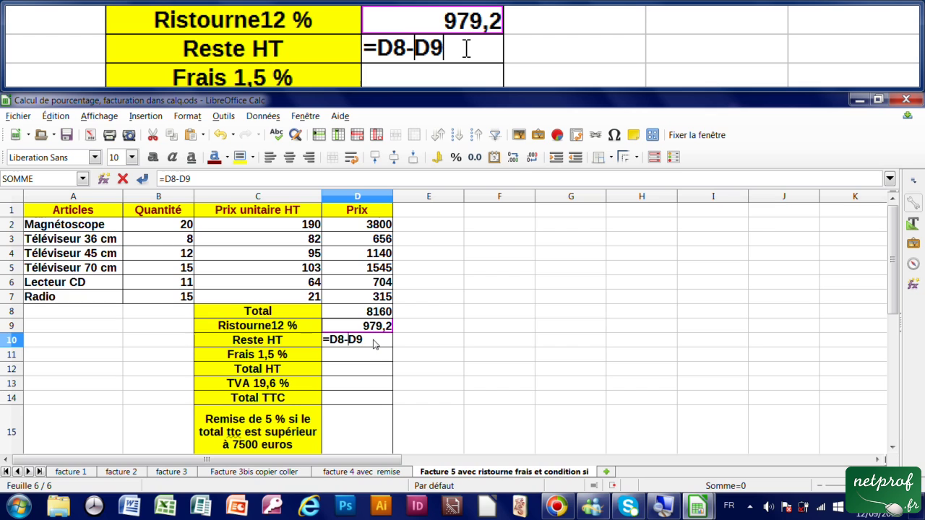
{"action": "key", "text": "Return"}
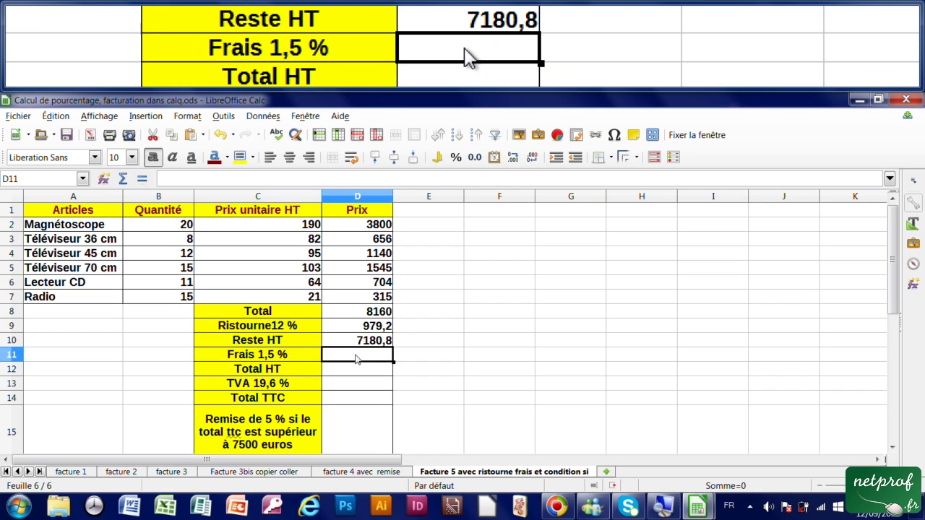
Compute Frais 1,5 % in D11 as =D10*1,5%, giving 107,712
{"action": "type", "text": "="}
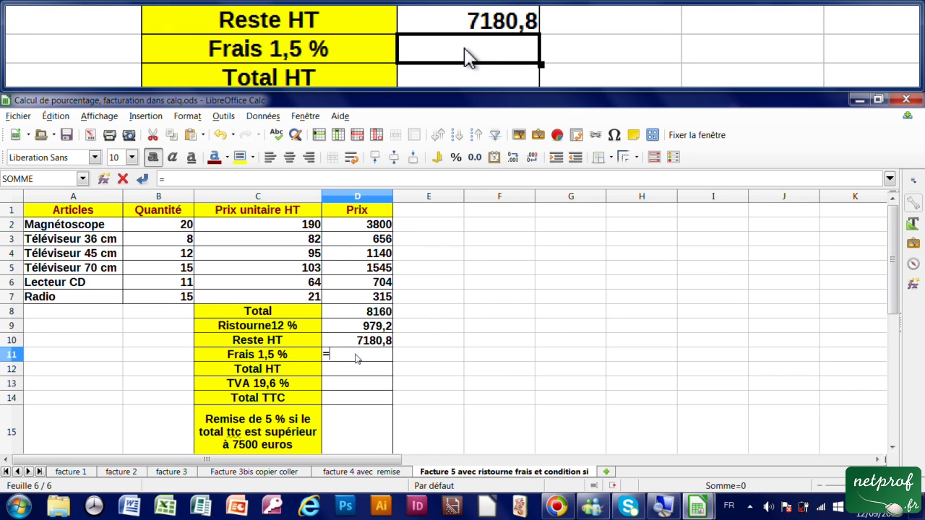
{"action": "left_click", "coordinate": [358, 356]}
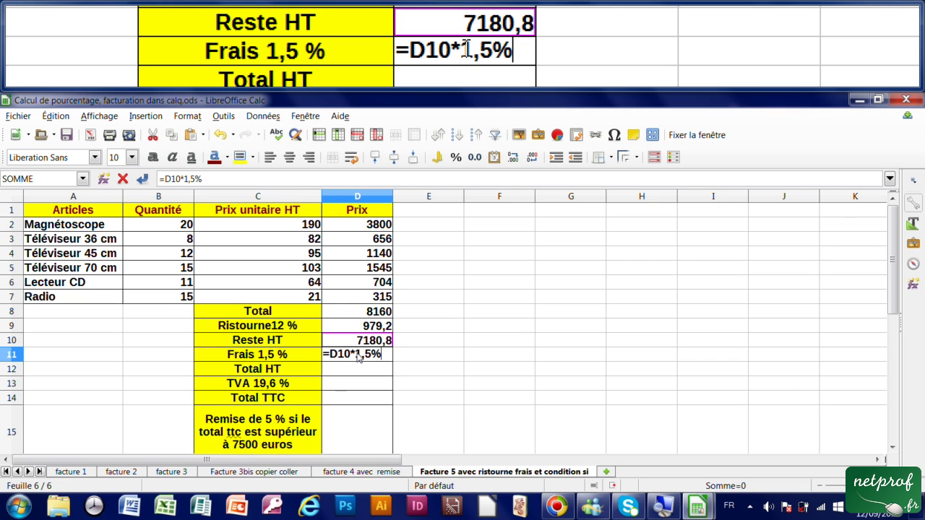
{"action": "key", "text": "Return"}
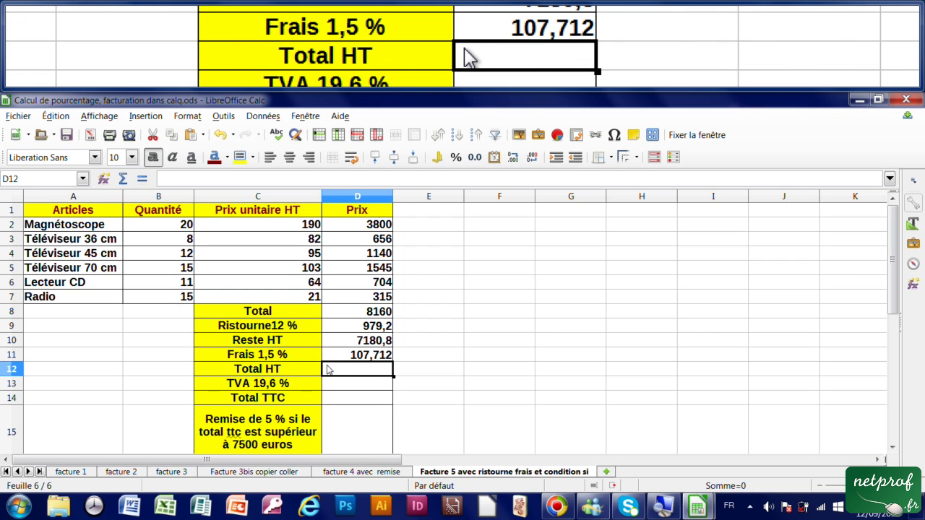
Set Total HT in D12 to =D10+D11, giving 7288,512
{"action": "type", "text": "="}
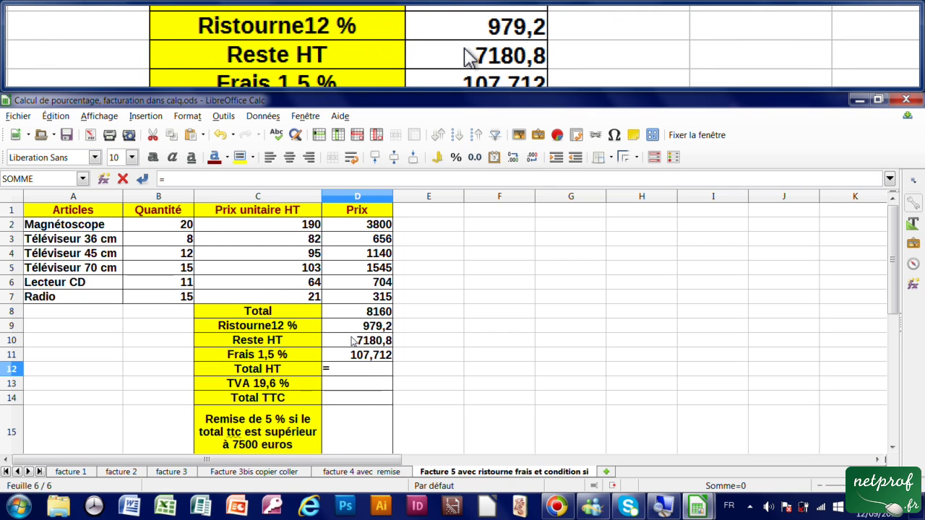
{"action": "left_click", "coordinate": [353, 340]}
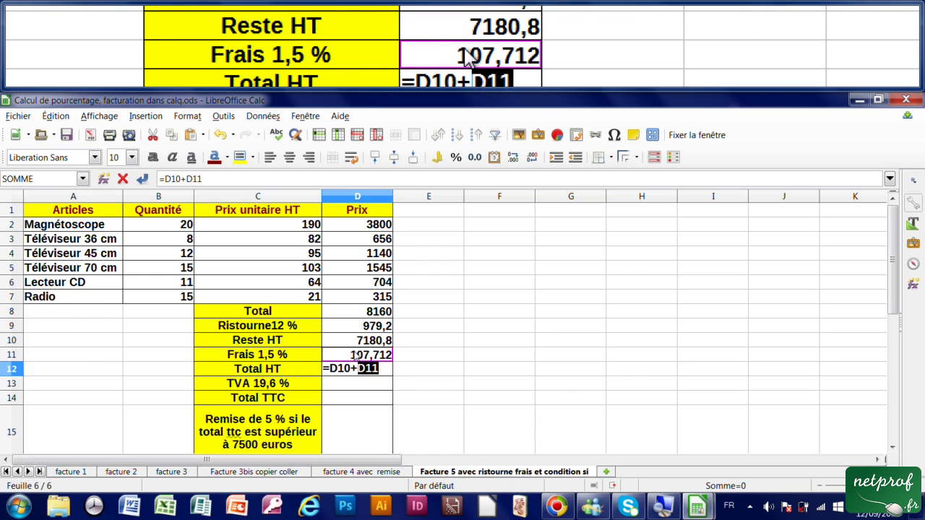
{"action": "left_click", "coordinate": [376, 370]}
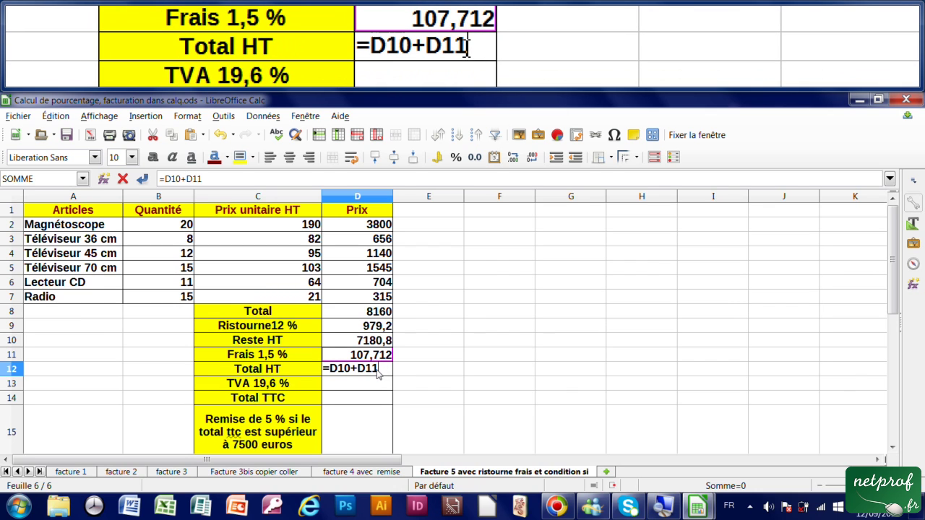
{"action": "key", "text": "Return"}
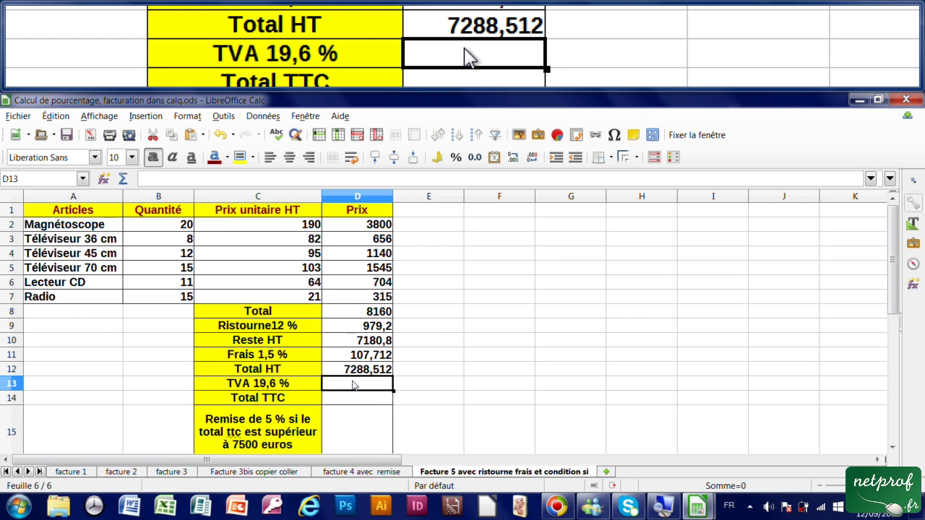
Enter the TVA 19,6 % formula =D12*19,6% in D13
{"action": "type", "text": "="}
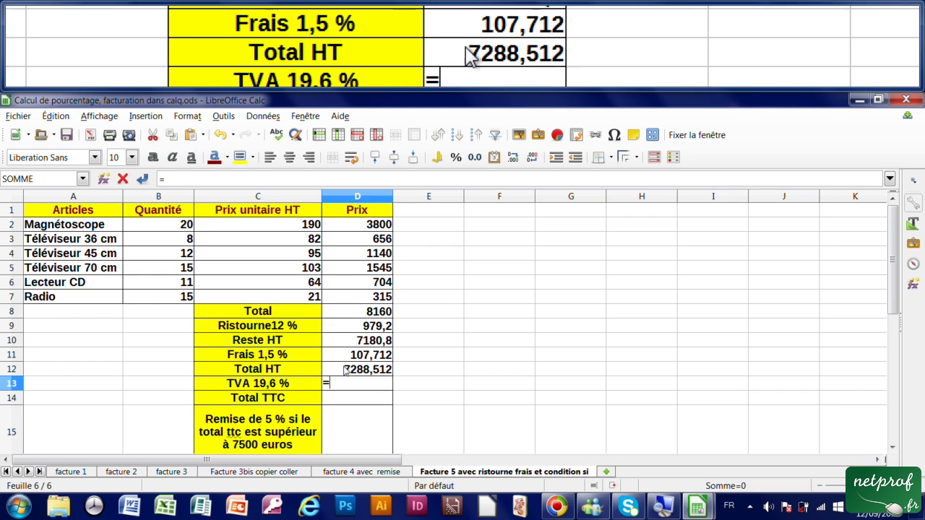
{"action": "left_click", "coordinate": [346, 371]}
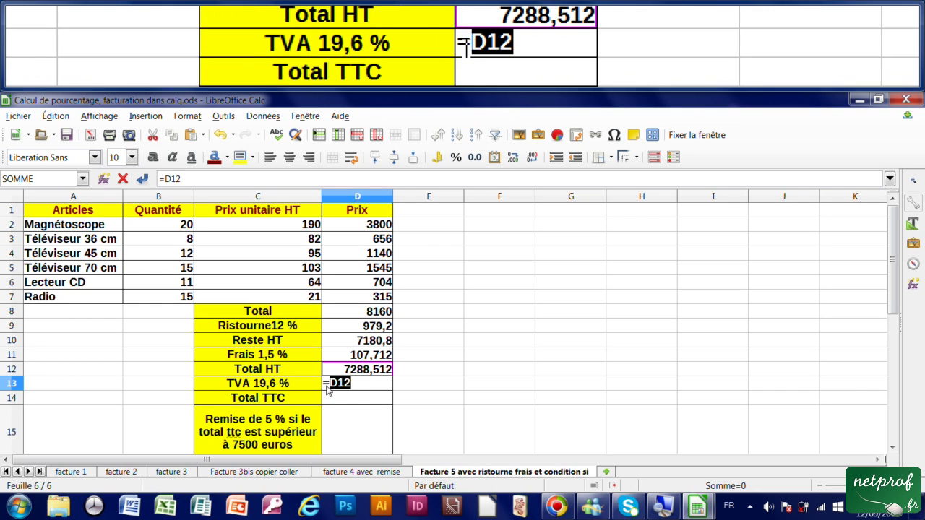
{"action": "left_click", "coordinate": [356, 388]}
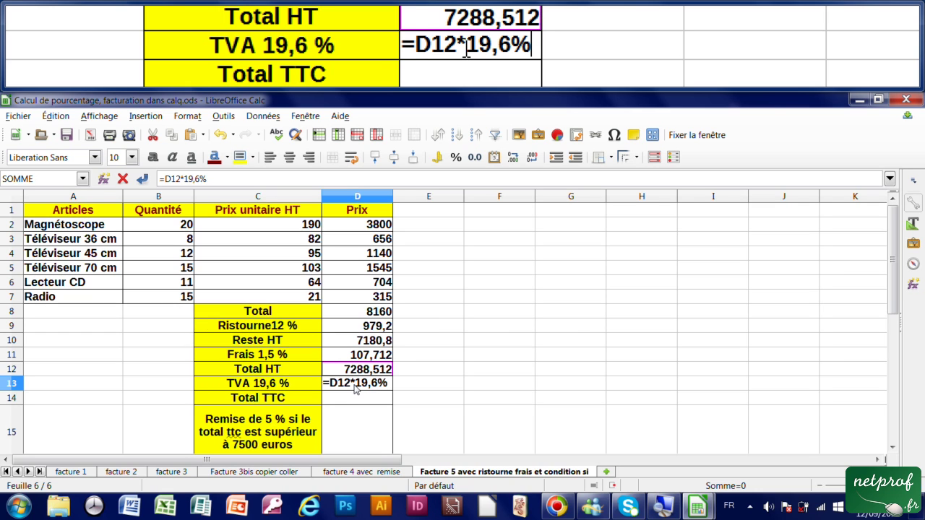
{"action": "key", "text": "Return"}
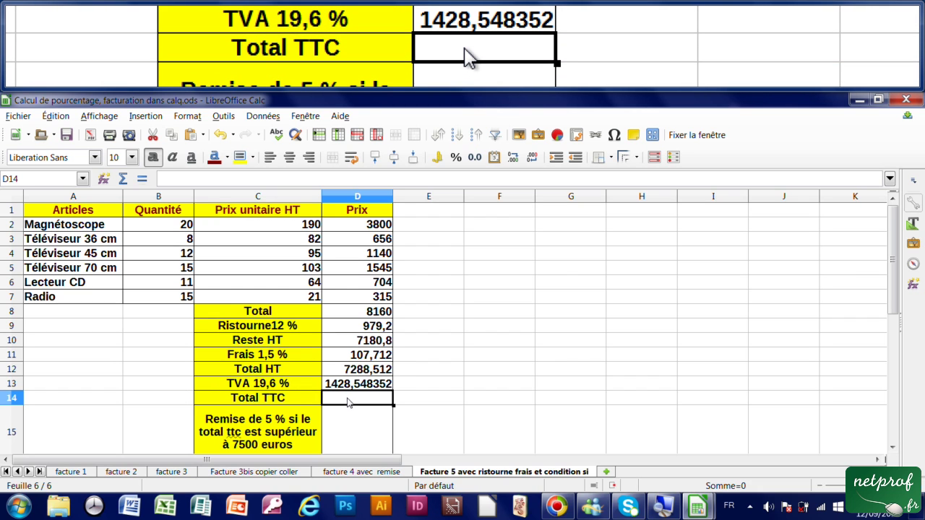
Enter Total TTC in D14 as =D12+D13, giving 8717,060352
{"action": "type", "text": "="}
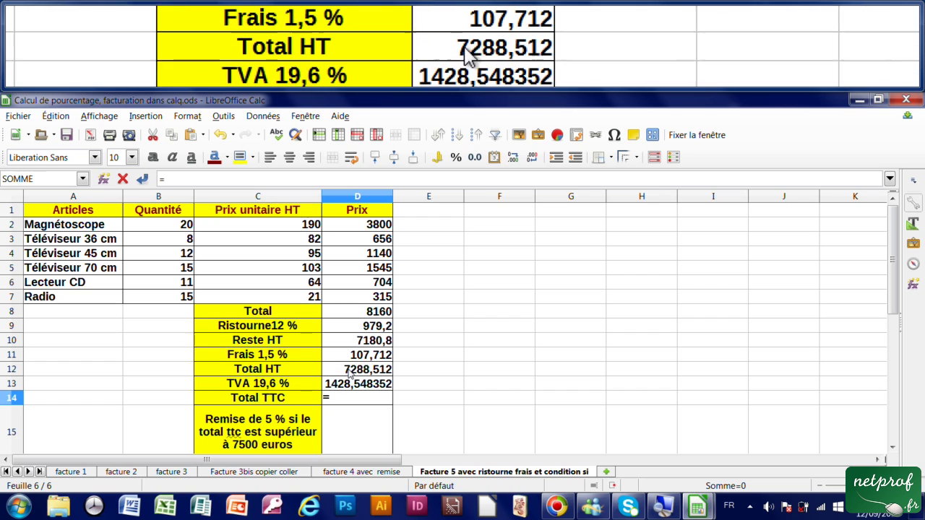
{"action": "left_click", "coordinate": [352, 371]}
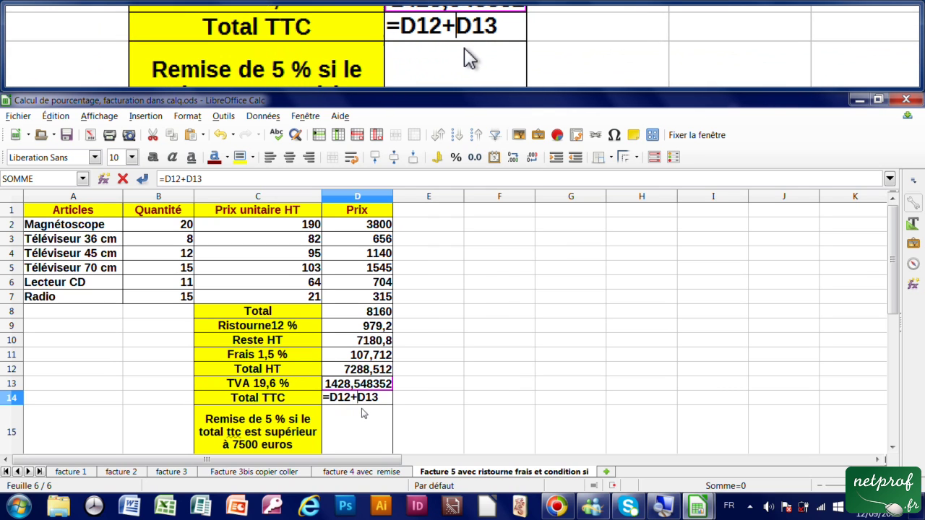
{"action": "key", "text": "ctrl+b"}
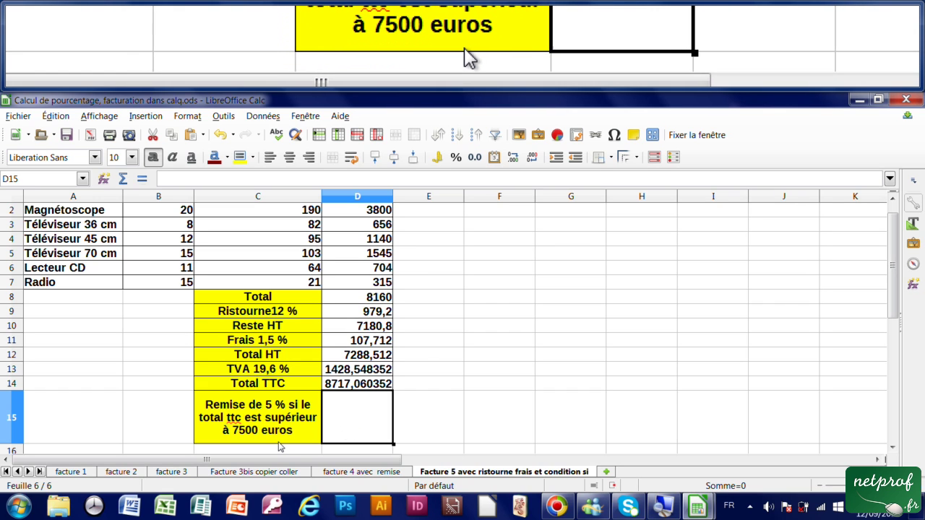
Begin the D15 discount formula as =SI(D14>7500;D14*5%;…)
{"action": "type", "text": "=s"}
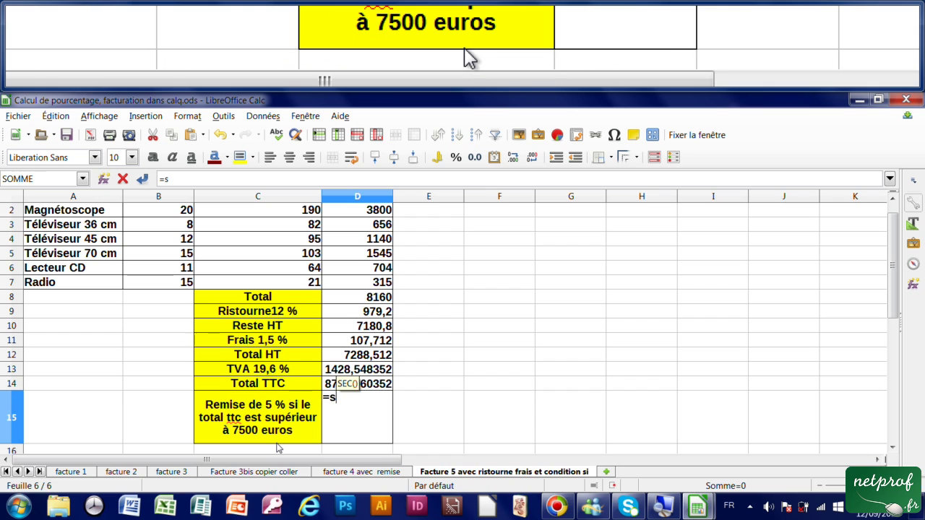
{"action": "type", "text": "i("}
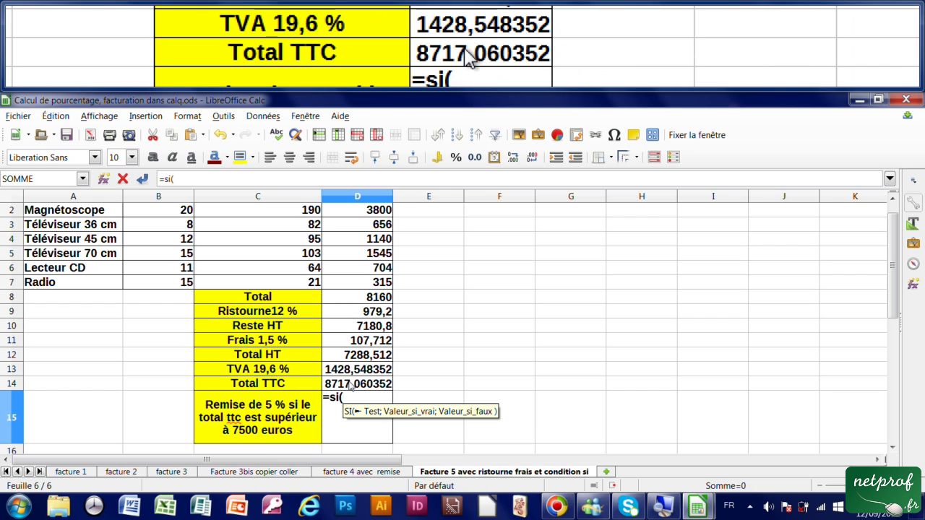
{"action": "left_click", "coordinate": [351, 385]}
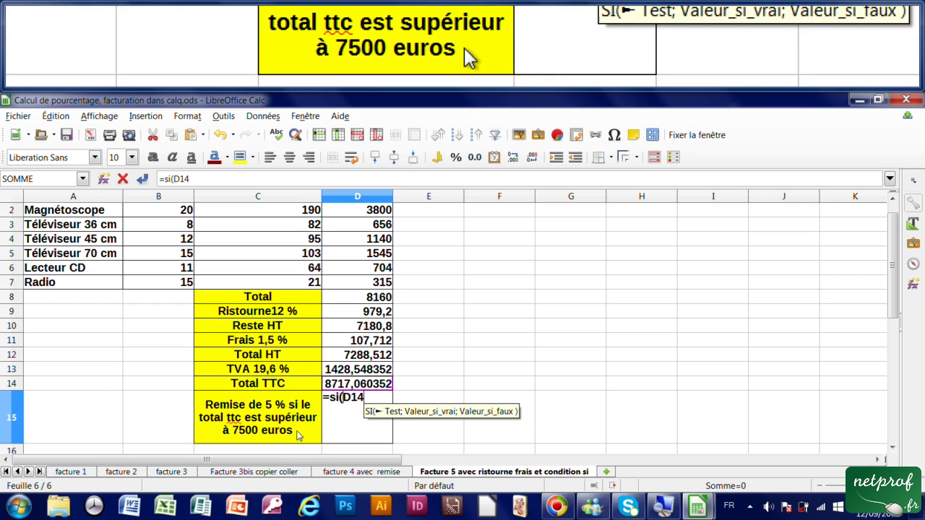
{"action": "type", "text": ">7500"}
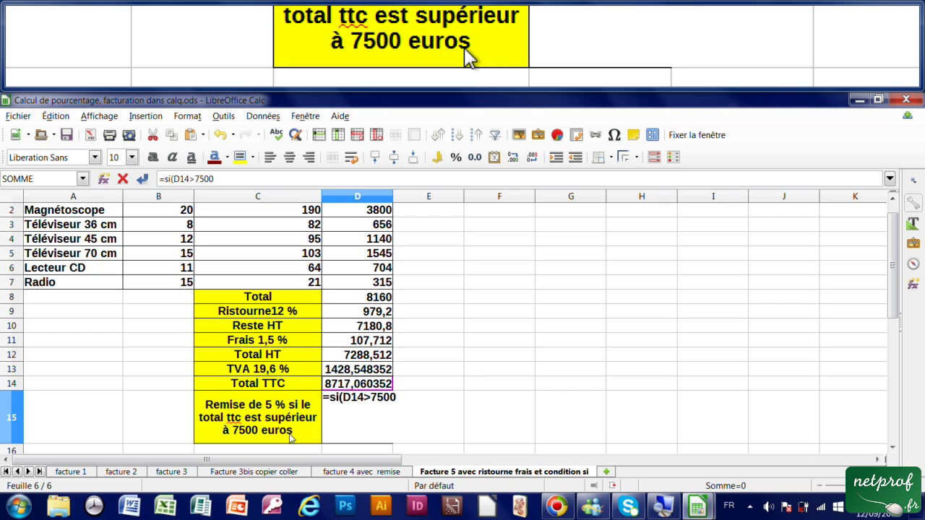
{"action": "type", "text": ";"}
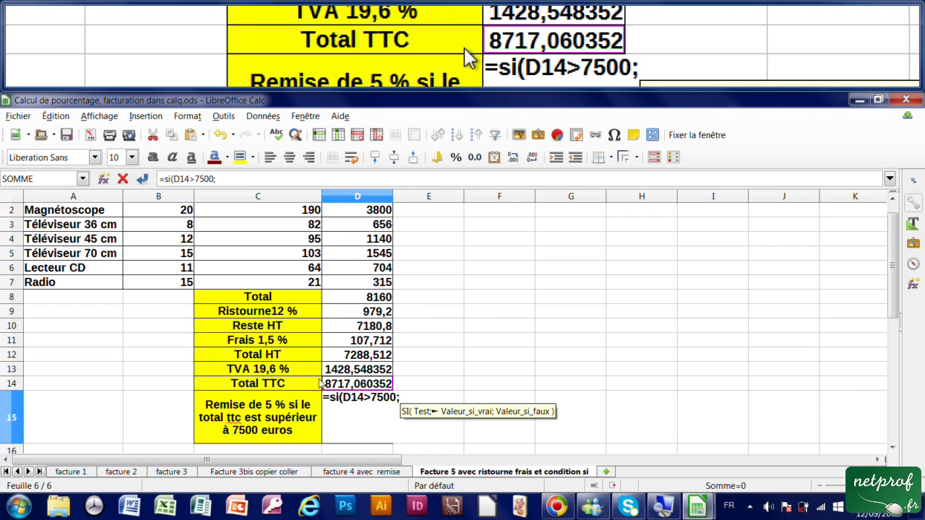
{"action": "left_click", "coordinate": [395, 407]}
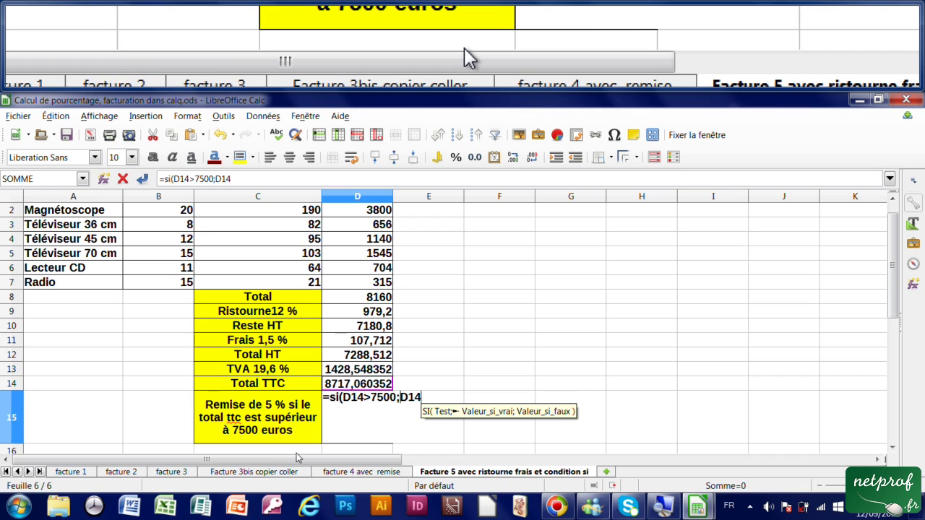
{"action": "type", "text": "*"}
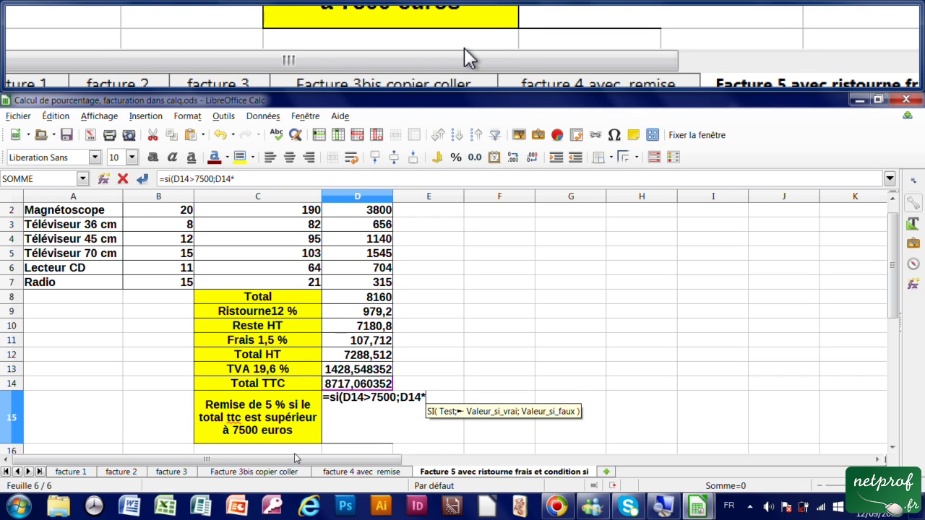
{"action": "type", "text": "5%;D14"}
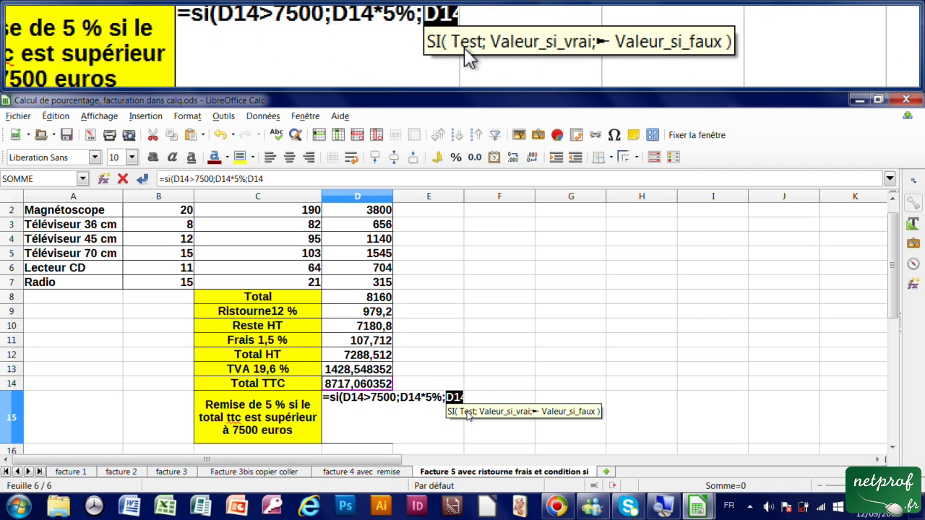
{"action": "left_click", "coordinate": [466, 399]}
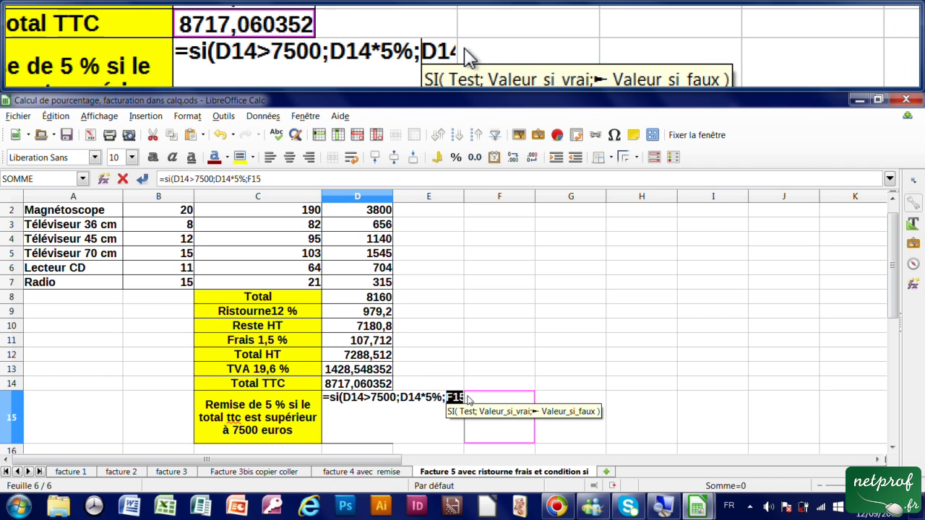
{"action": "left_click", "coordinate": [443, 397]}
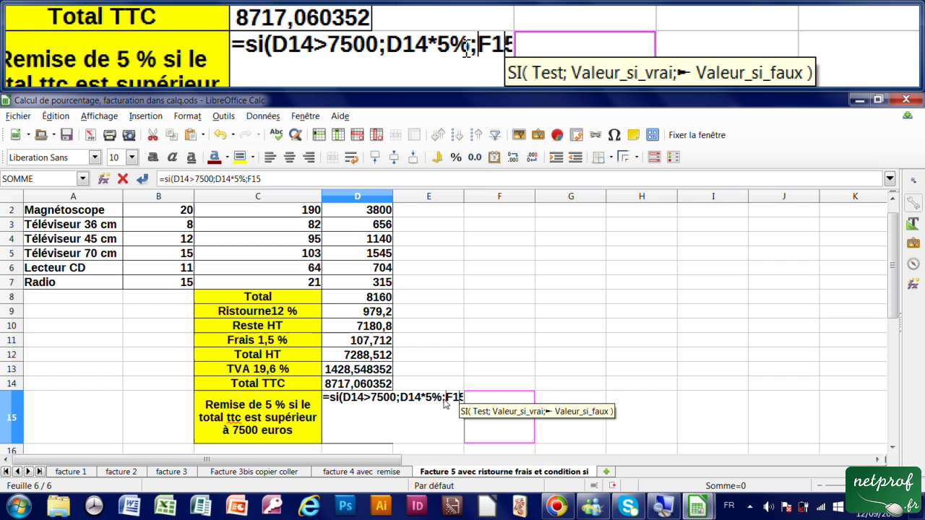
{"action": "left_click", "coordinate": [444, 396]}
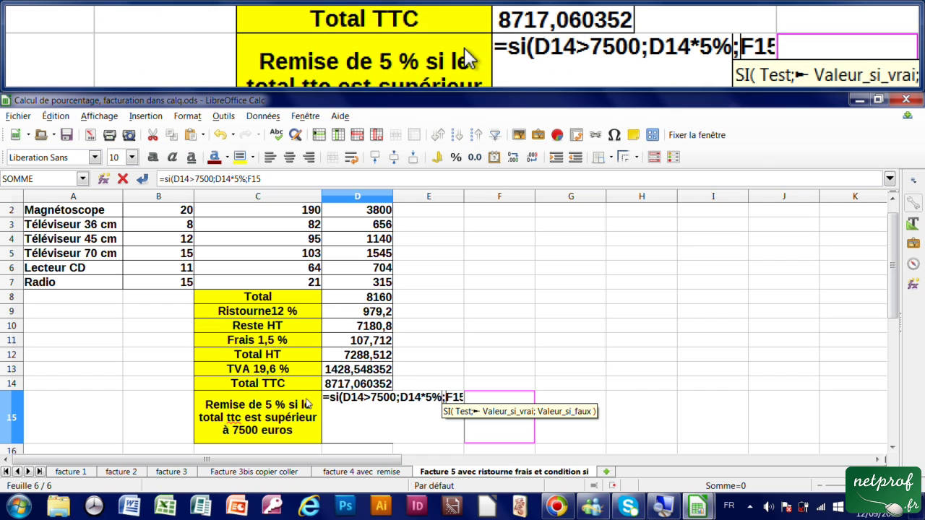
{"action": "left_click", "coordinate": [333, 398]}
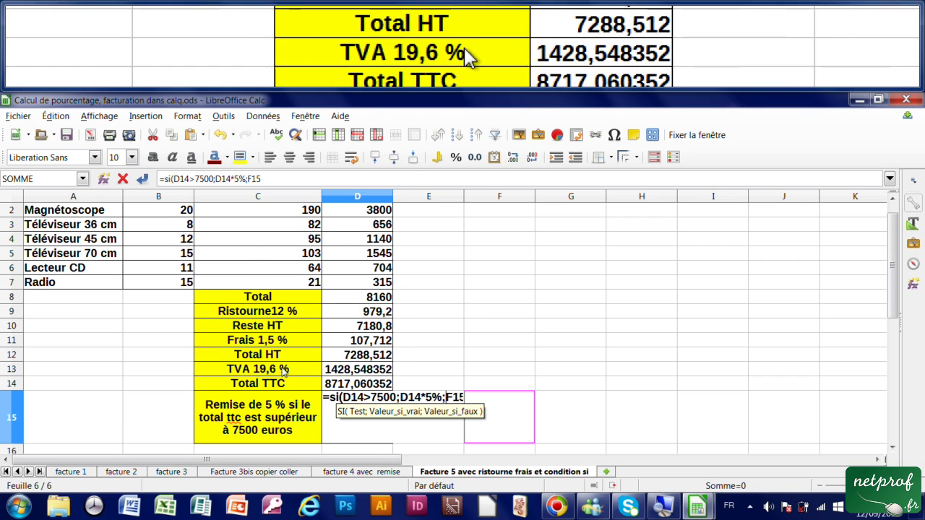
Remove the stray F15 reference and finish with D14*0%, giving a 435,8530176 discount
{"action": "left_click", "coordinate": [278, 182]}
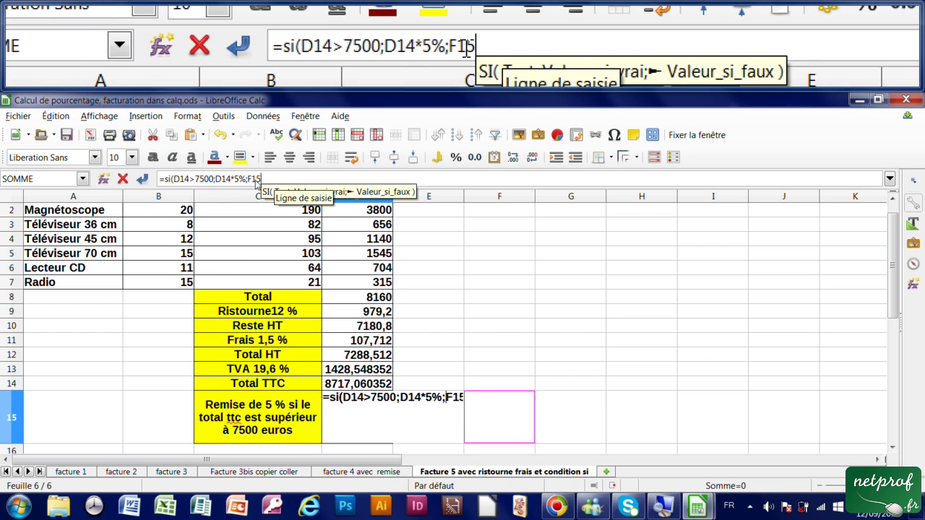
{"action": "key", "text": "BackSpace"}
{"action": "key", "text": "BackSpace"}
{"action": "key", "text": "BackSpace"}
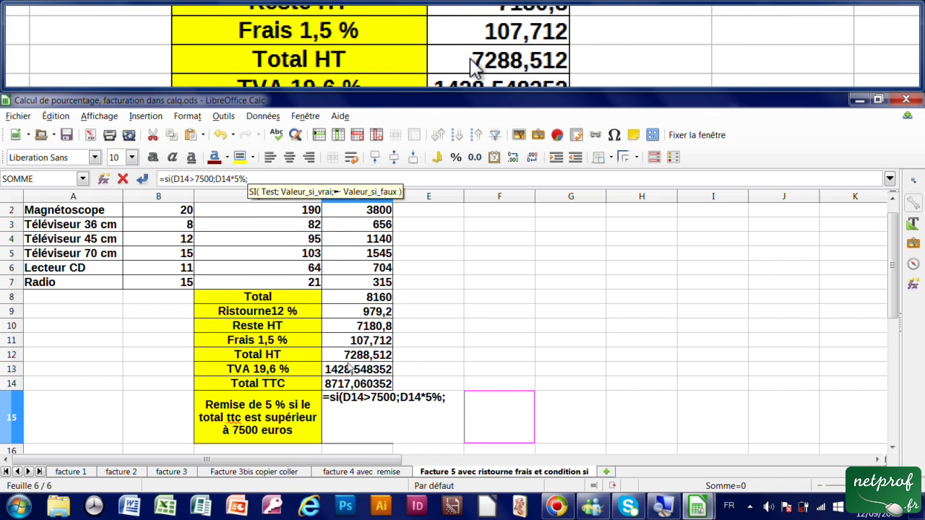
{"action": "left_click", "coordinate": [356, 386]}
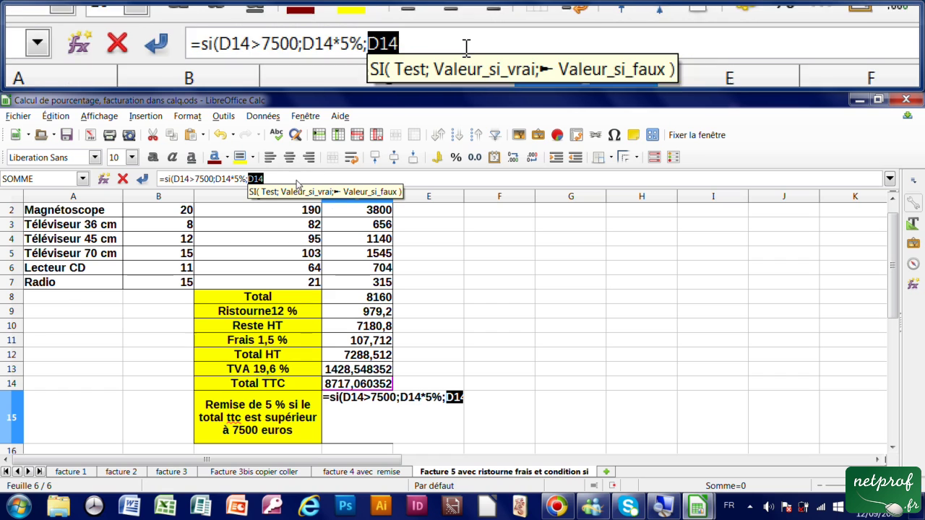
{"action": "type", "text": "*"}
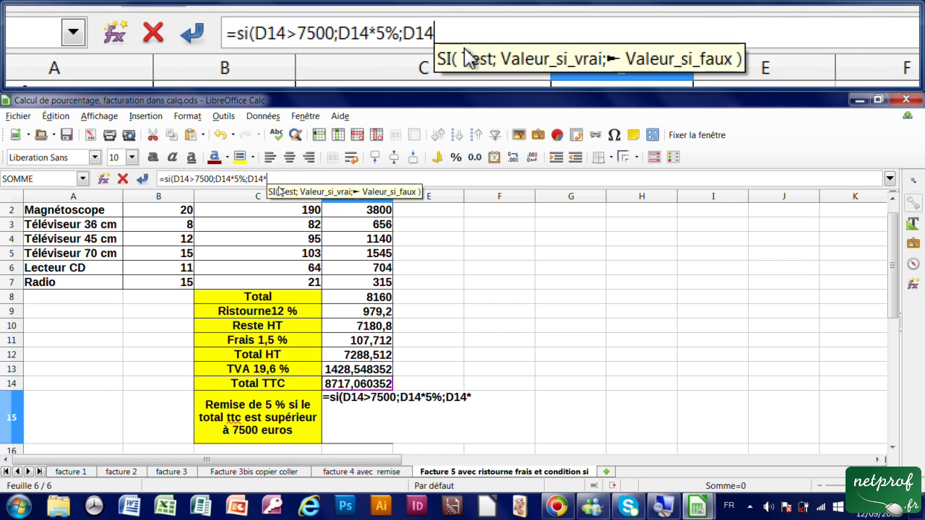
{"action": "type", "text": "0"}
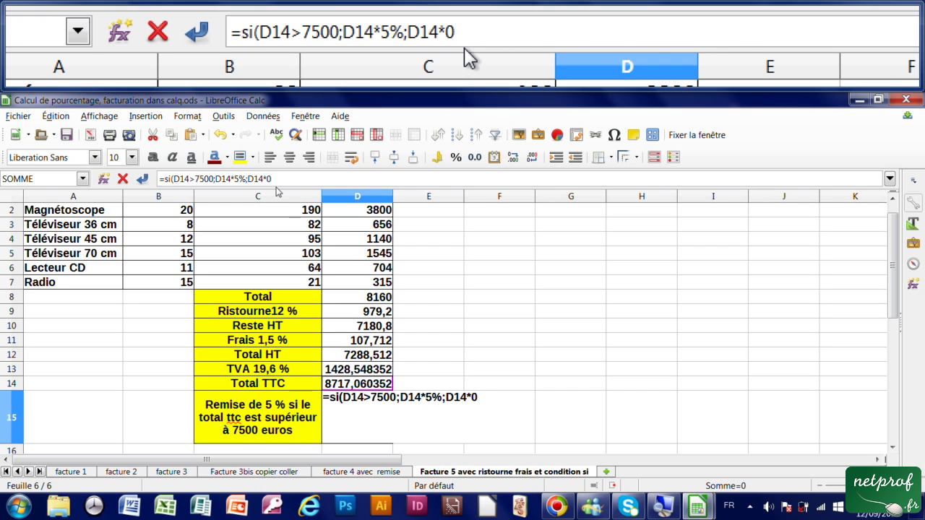
{"action": "type", "text": "%)"}
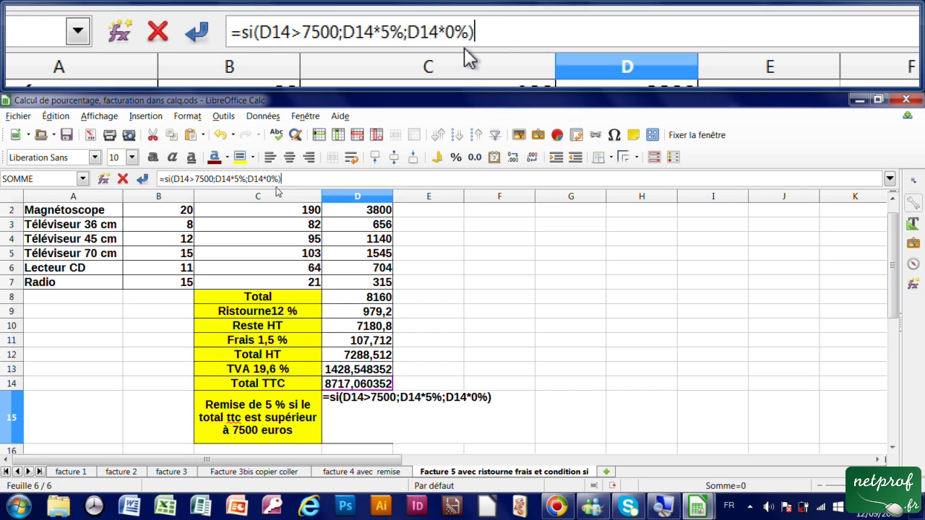
{"action": "key", "text": "Return"}
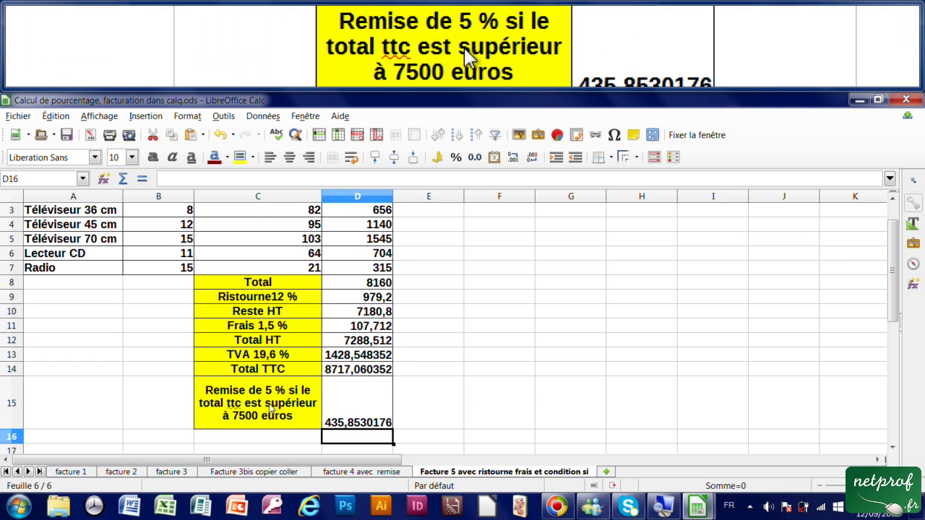
Label C16 'total net' and enter =D14-D15 in D16, giving 8281,207334
{"action": "scroll", "coordinate": [347, 423], "scroll_direction": "down", "scroll_amount": 1}
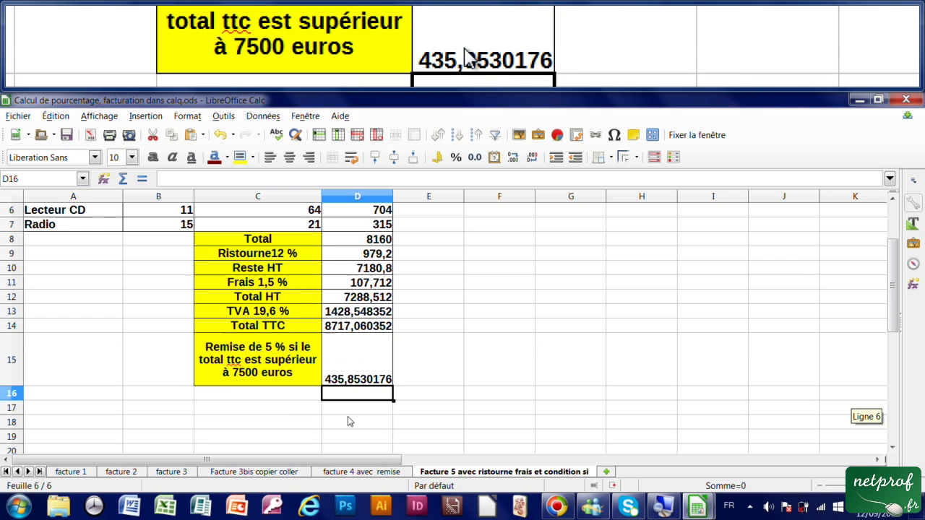
{"action": "left_click", "coordinate": [348, 379]}
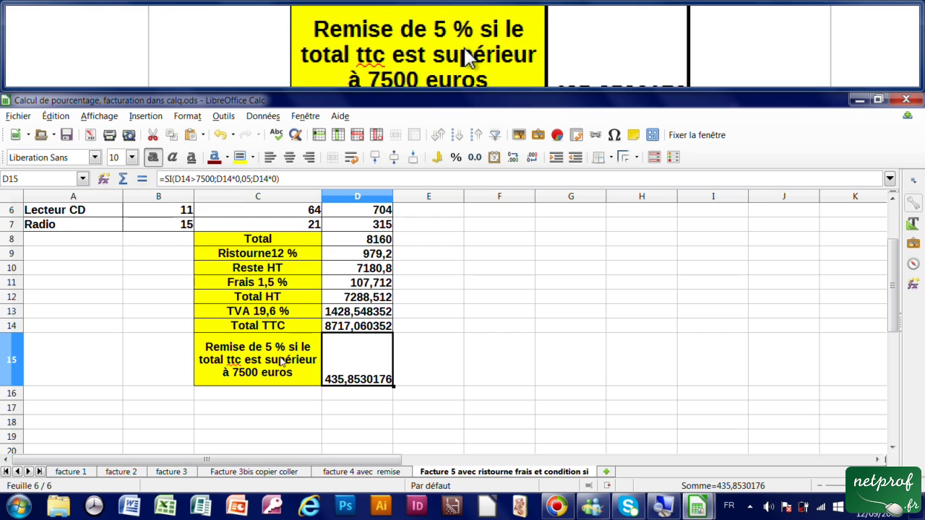
{"action": "left_click", "coordinate": [277, 397]}
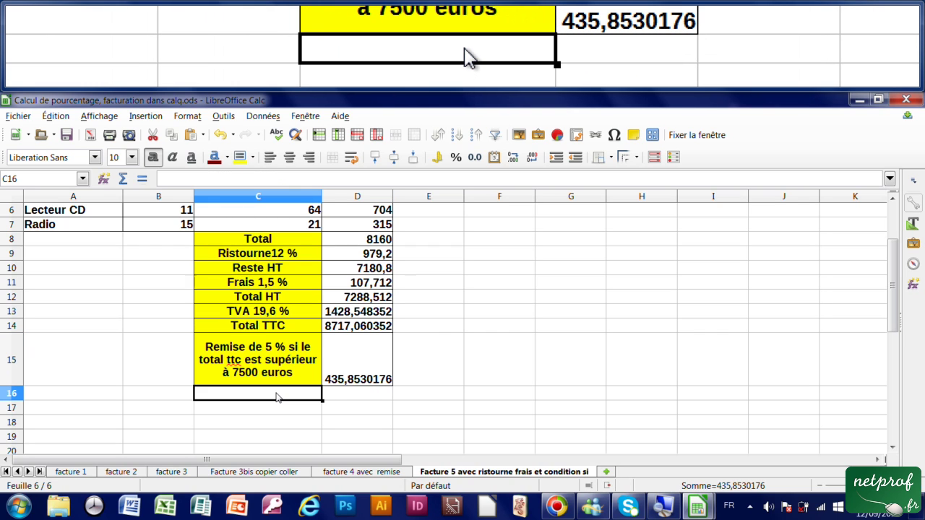
{"action": "type", "text": "total net"}
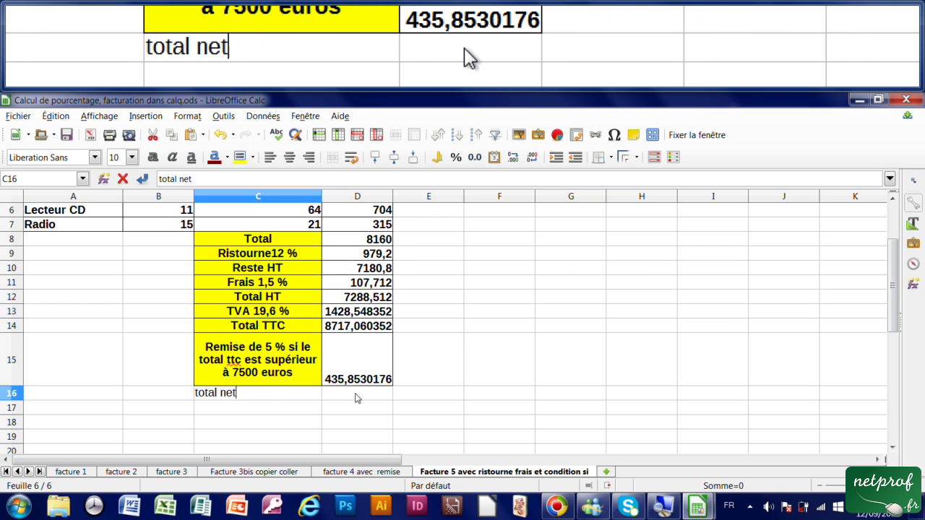
{"action": "key", "text": "Tab"}
{"action": "type", "text": "="}
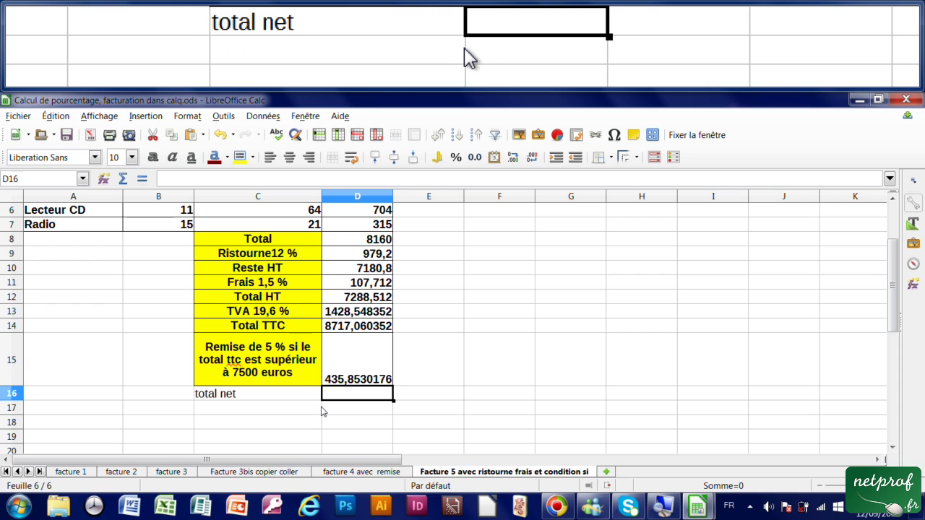
{"action": "left_click", "coordinate": [345, 328]}
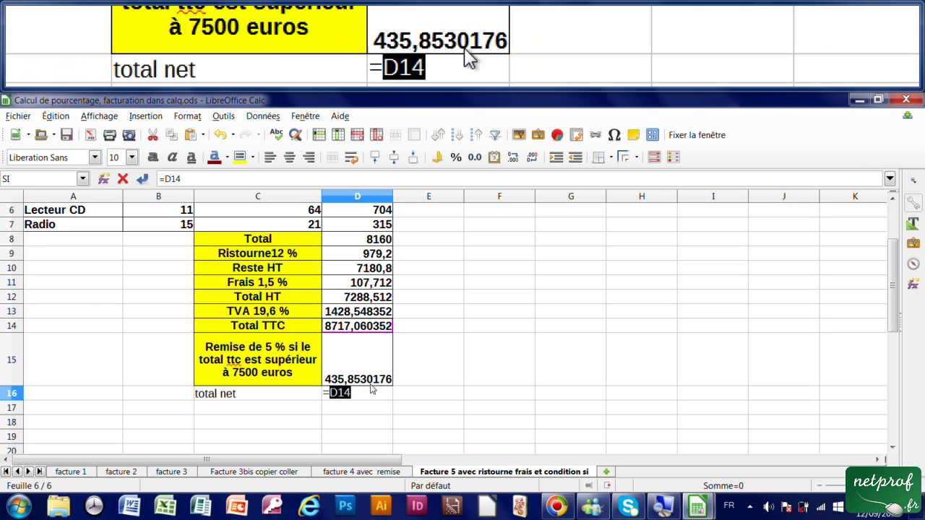
{"action": "left_click", "coordinate": [347, 396]}
{"action": "type", "text": "-D15"}
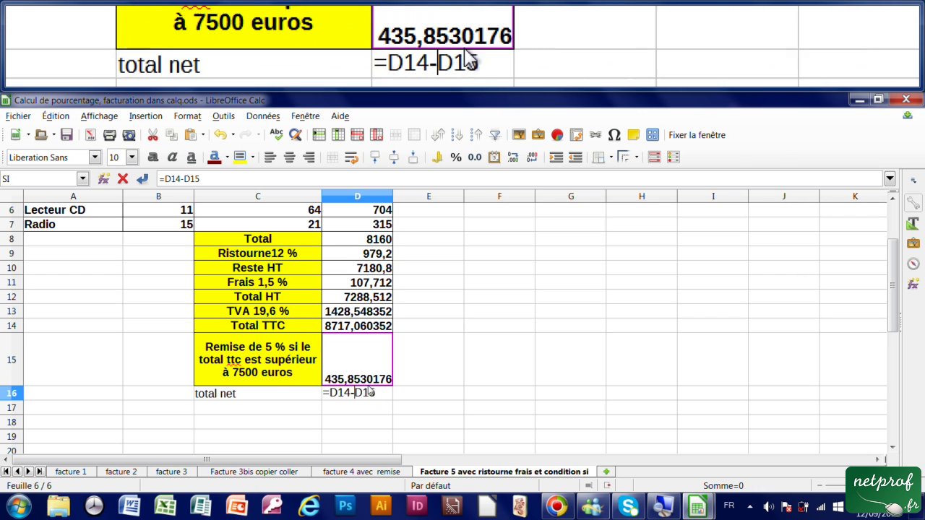
{"action": "key", "text": "Return"}
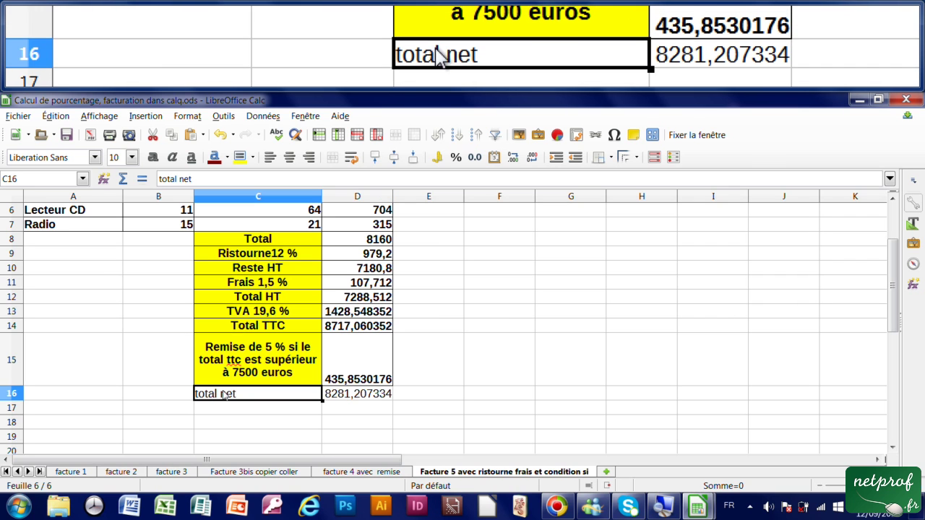
Give the total net cells C16:D16 a yellow fill with bold, 12-point text
{"action": "left_click_drag", "start_coordinate": [215, 398], "coordinate": [353, 395]}
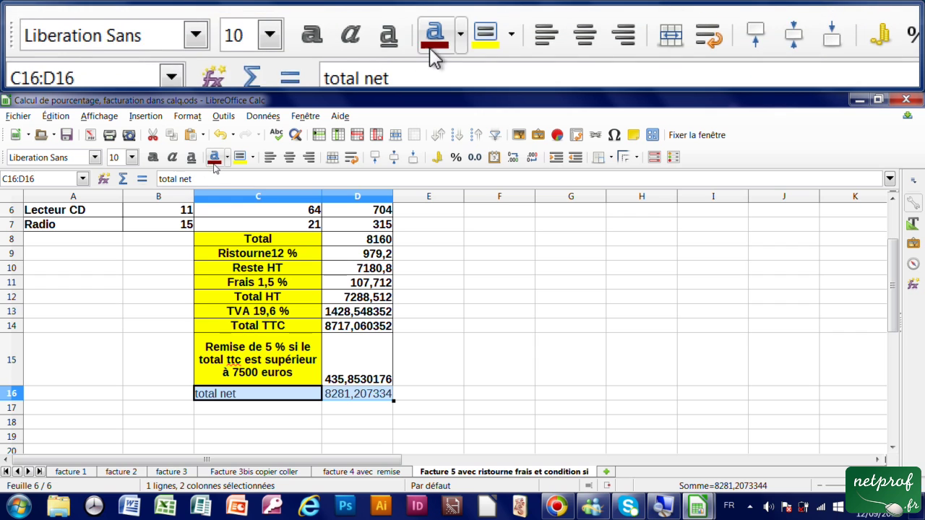
{"action": "left_click", "coordinate": [243, 160]}
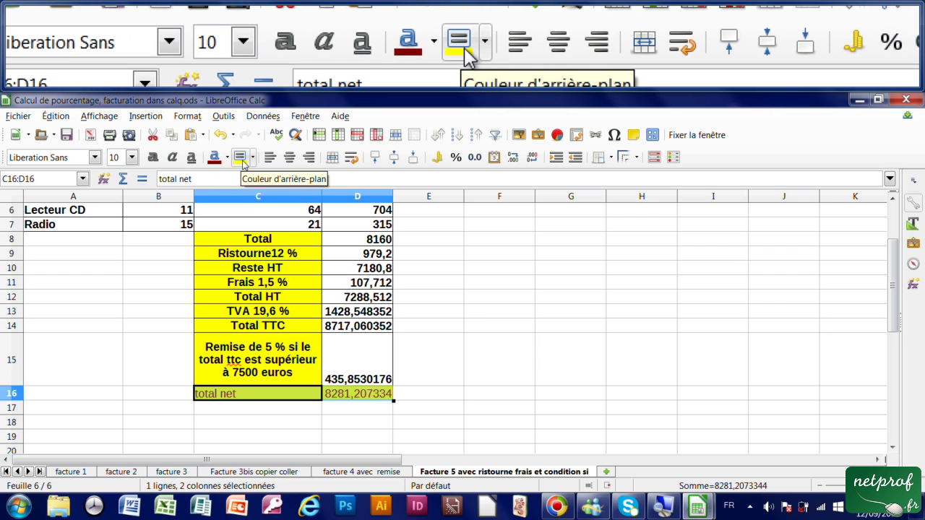
{"action": "left_click", "coordinate": [153, 157]}
{"action": "left_click", "coordinate": [132, 157]}
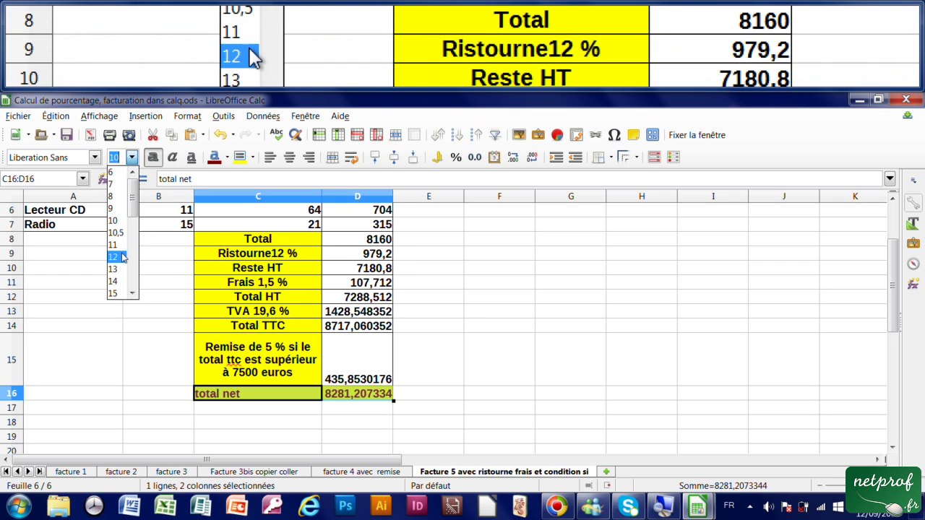
{"action": "left_click", "coordinate": [115, 256]}
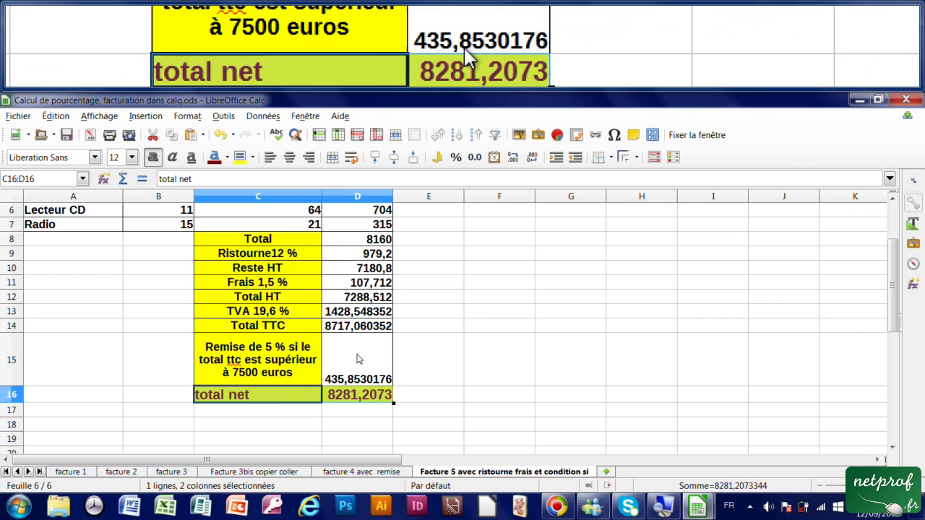
Format column D as two-decimal euro currency, so total net reads 8 281,21 €
{"action": "left_click", "coordinate": [365, 199]}
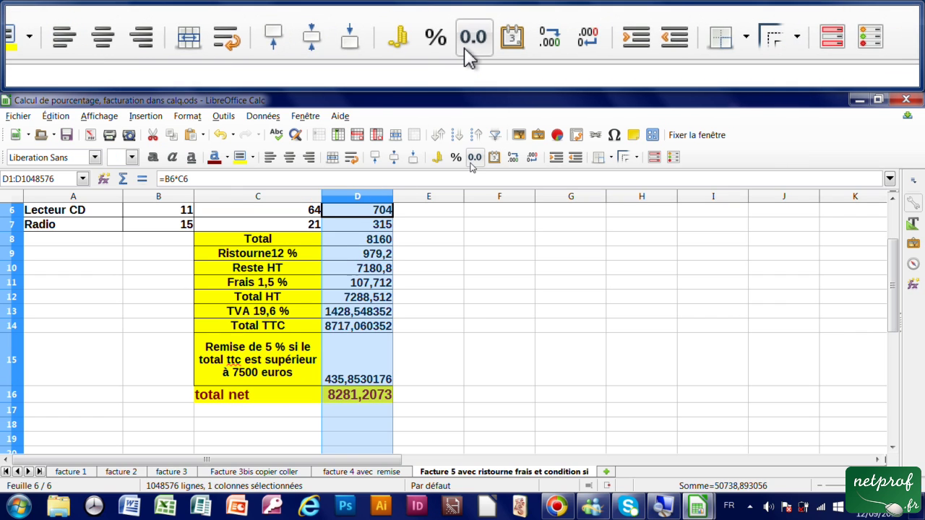
{"action": "left_click", "coordinate": [474, 161]}
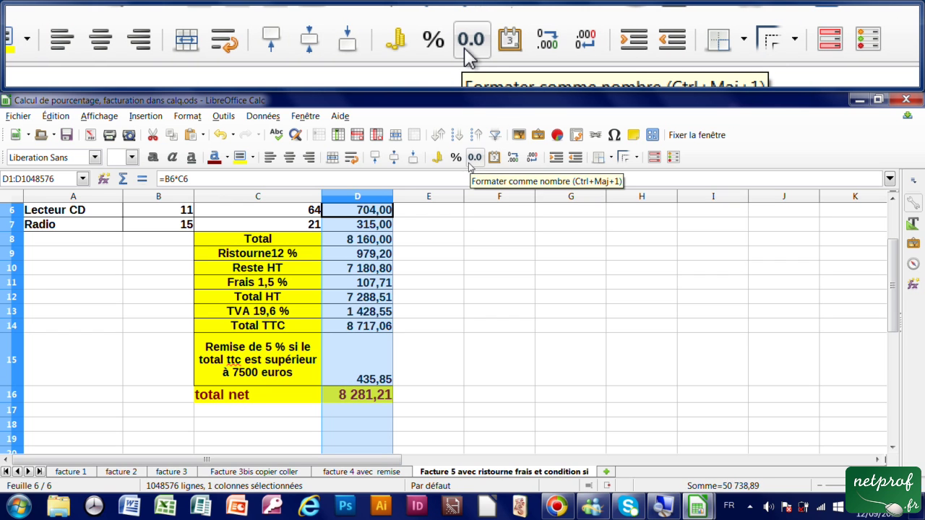
{"action": "scroll", "coordinate": [433, 268], "scroll_direction": "up", "scroll_amount": 1}
{"action": "scroll", "coordinate": [434, 268], "scroll_direction": "up", "scroll_amount": 1}
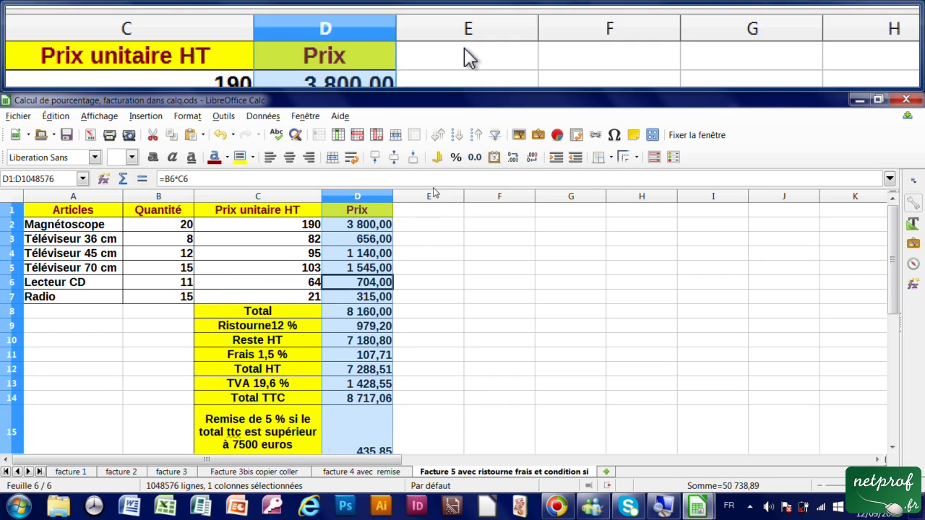
{"action": "left_click", "coordinate": [437, 156]}
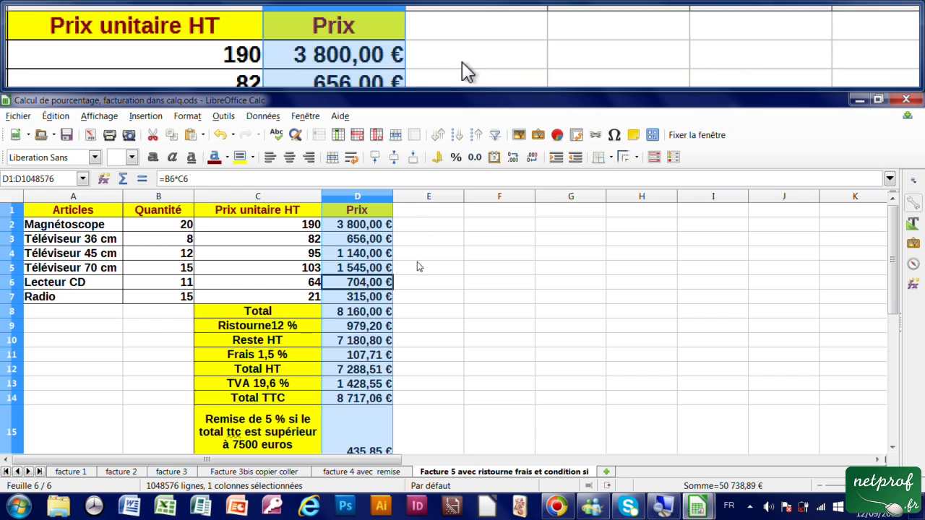
{"action": "scroll", "coordinate": [416, 304], "scroll_direction": "down", "scroll_amount": 1}
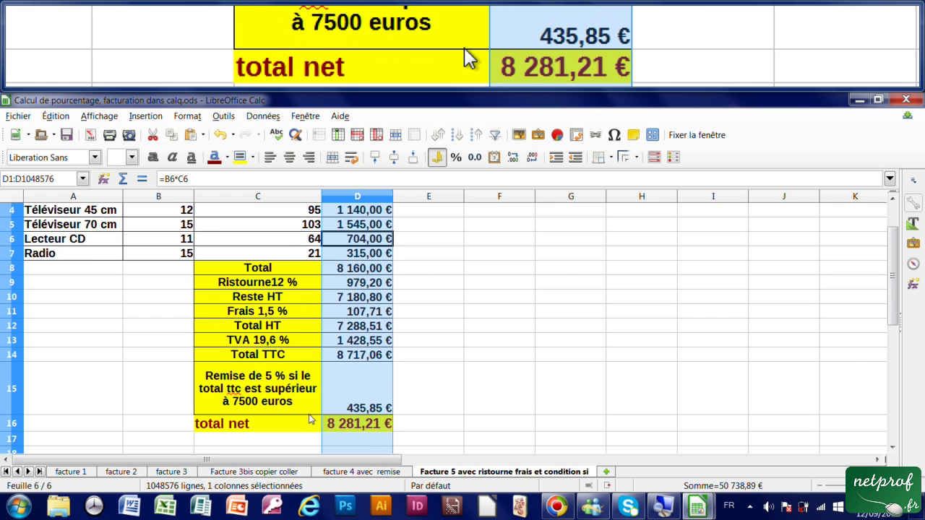
{"action": "left_click", "coordinate": [311, 421]}
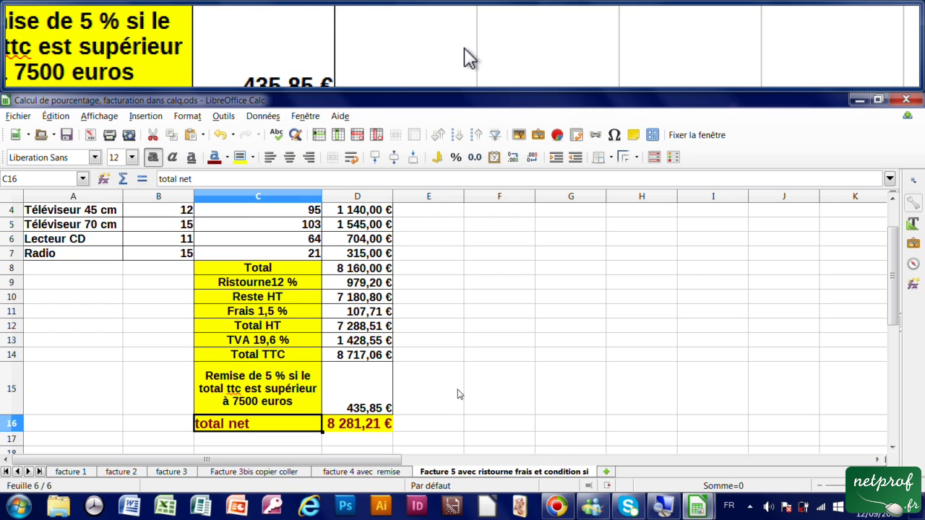
{"action": "left_click", "coordinate": [68, 472]}
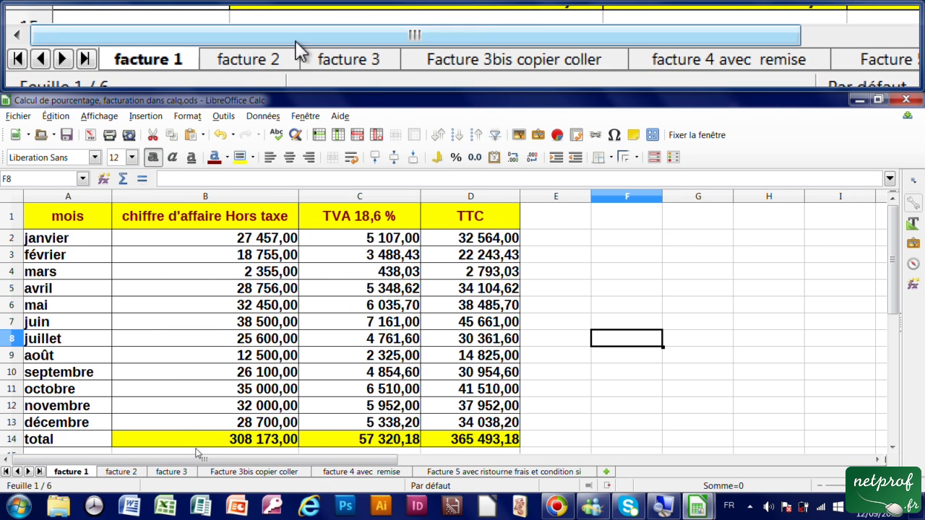
{"action": "left_click", "coordinate": [135, 472]}
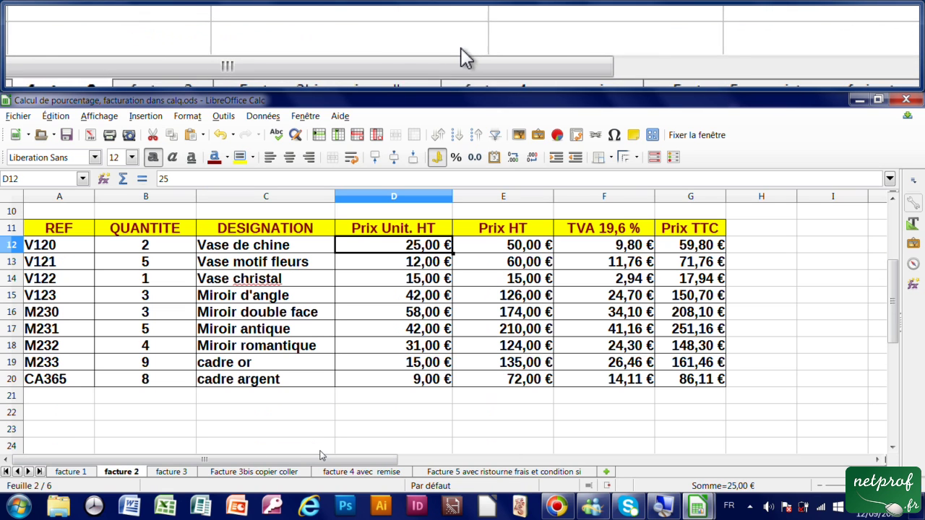
{"action": "left_click", "coordinate": [173, 472]}
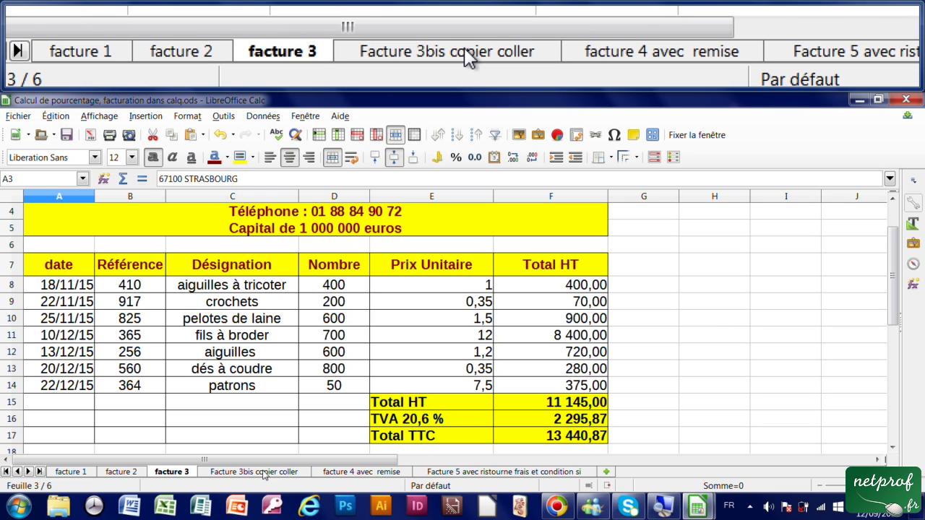
{"action": "left_click", "coordinate": [264, 472]}
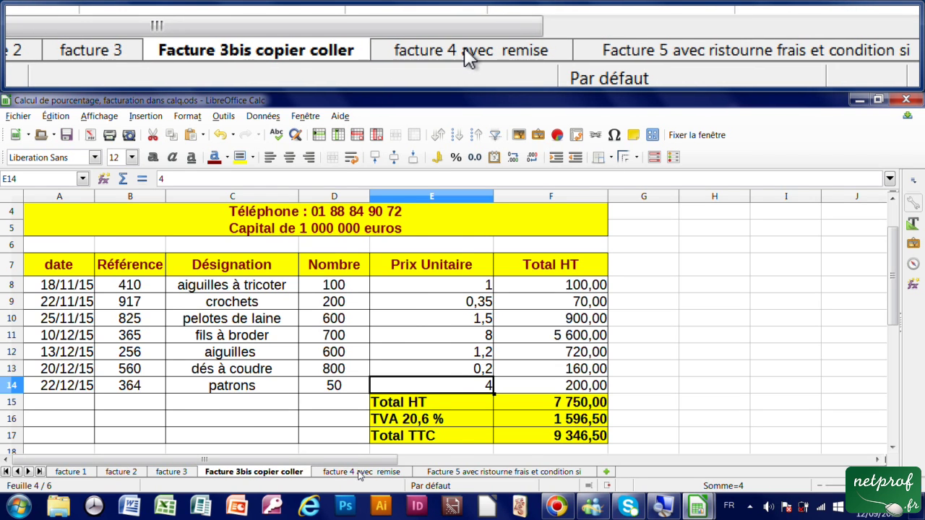
{"action": "left_click", "coordinate": [359, 472]}
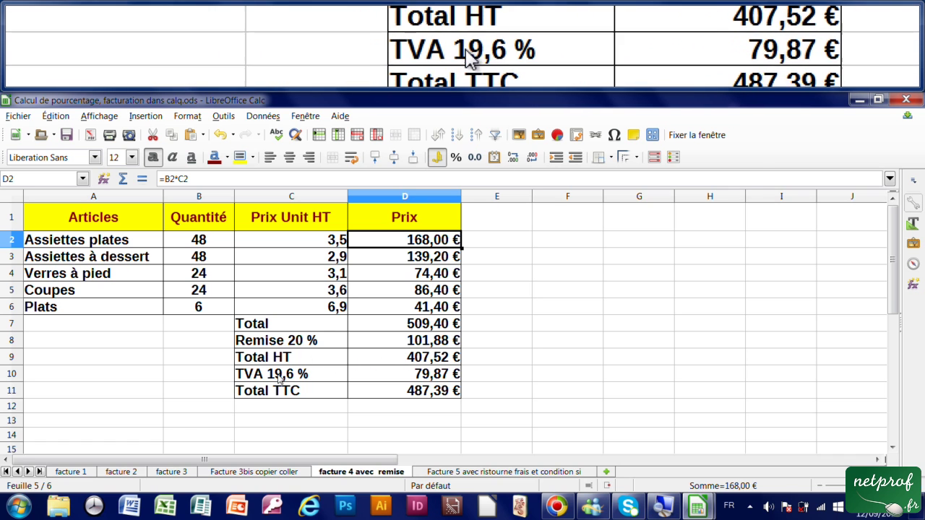
{"action": "left_click", "coordinate": [457, 472]}
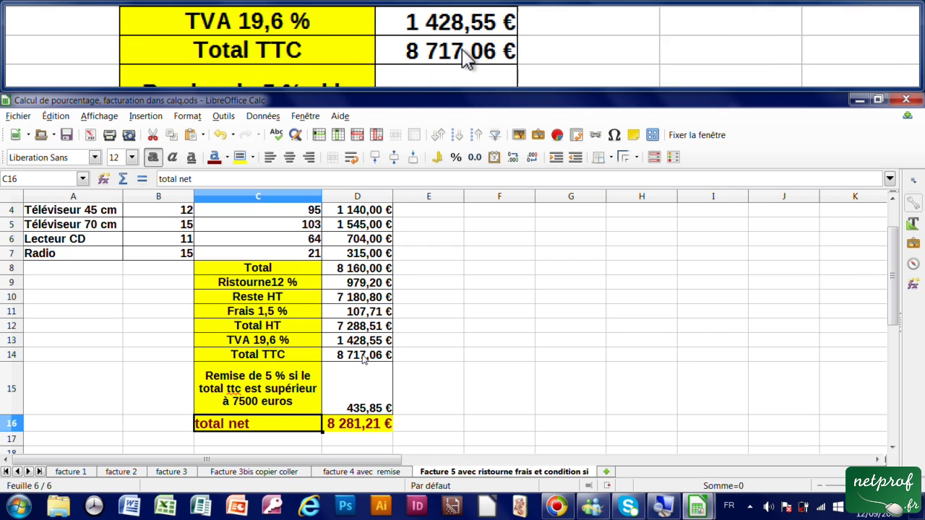
Check the SI discount formula in D15, save the workbook, then show the facture 1 sheet
{"action": "scroll", "coordinate": [359, 359], "scroll_direction": "up", "scroll_amount": 1}
{"action": "scroll", "coordinate": [359, 360], "scroll_direction": "down", "scroll_amount": 1}
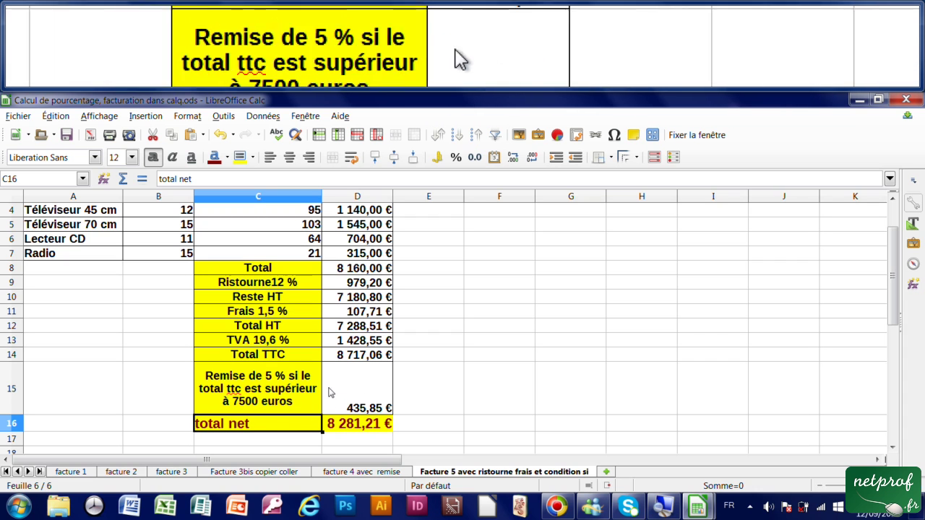
{"action": "left_click", "coordinate": [358, 406]}
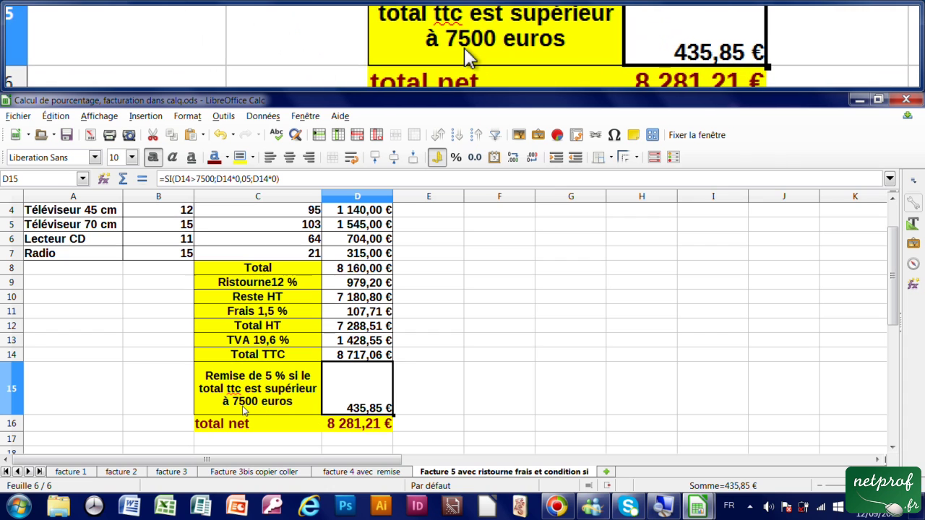
{"action": "left_click", "coordinate": [145, 354]}
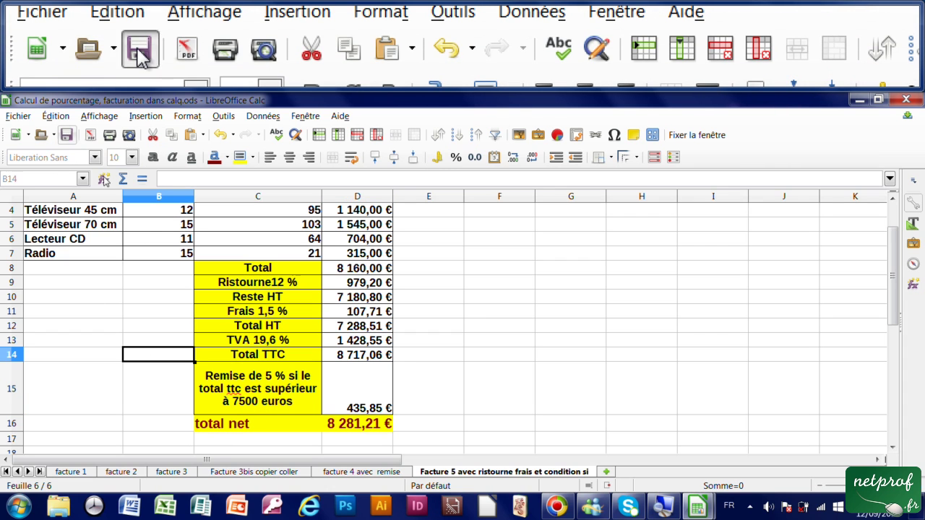
{"action": "left_click", "coordinate": [66, 136]}
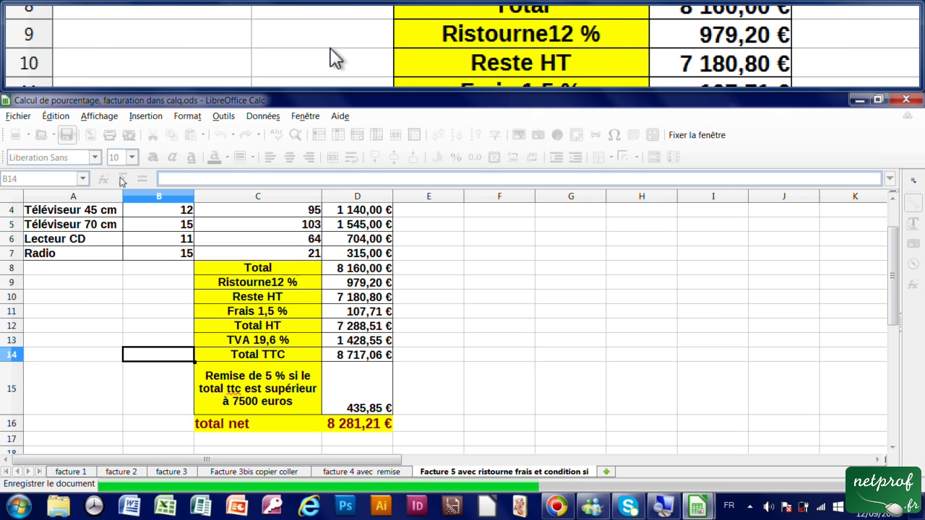
{"action": "scroll", "coordinate": [165, 294], "scroll_direction": "up", "scroll_amount": 1}
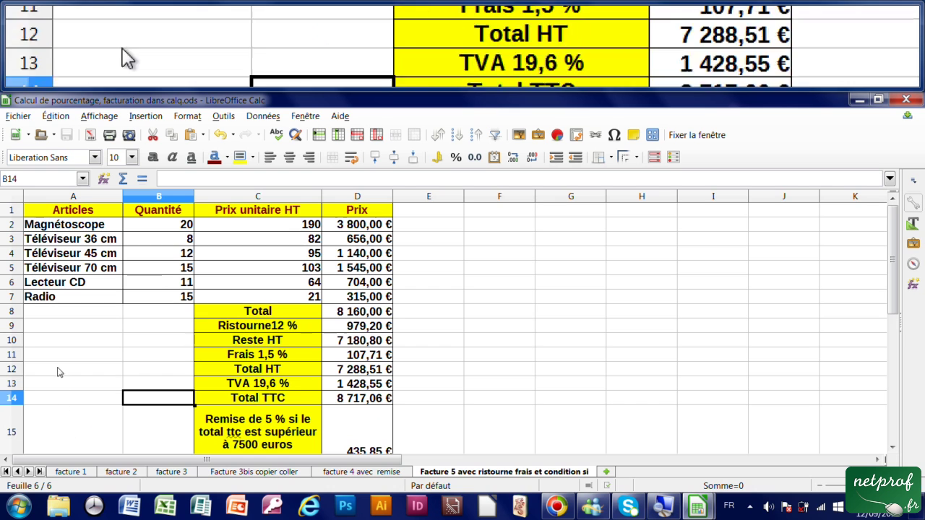
{"action": "left_click", "coordinate": [71, 472]}
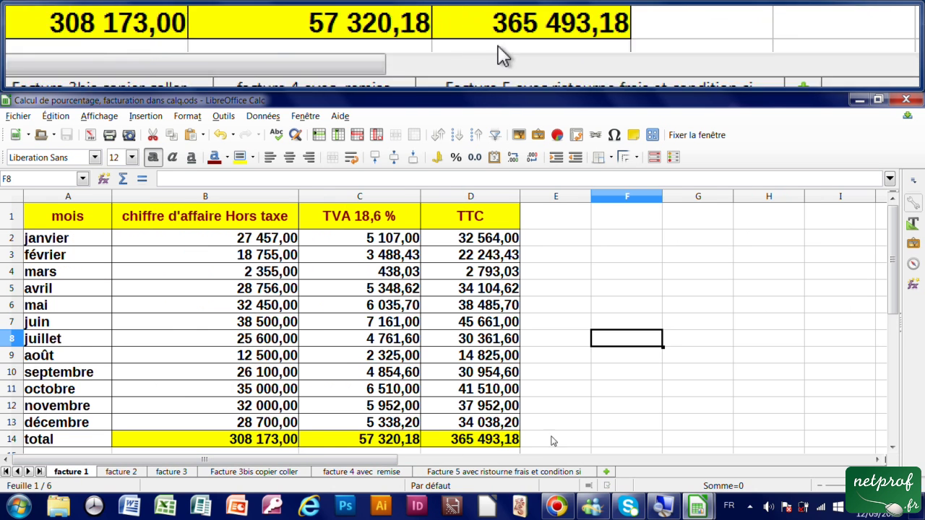